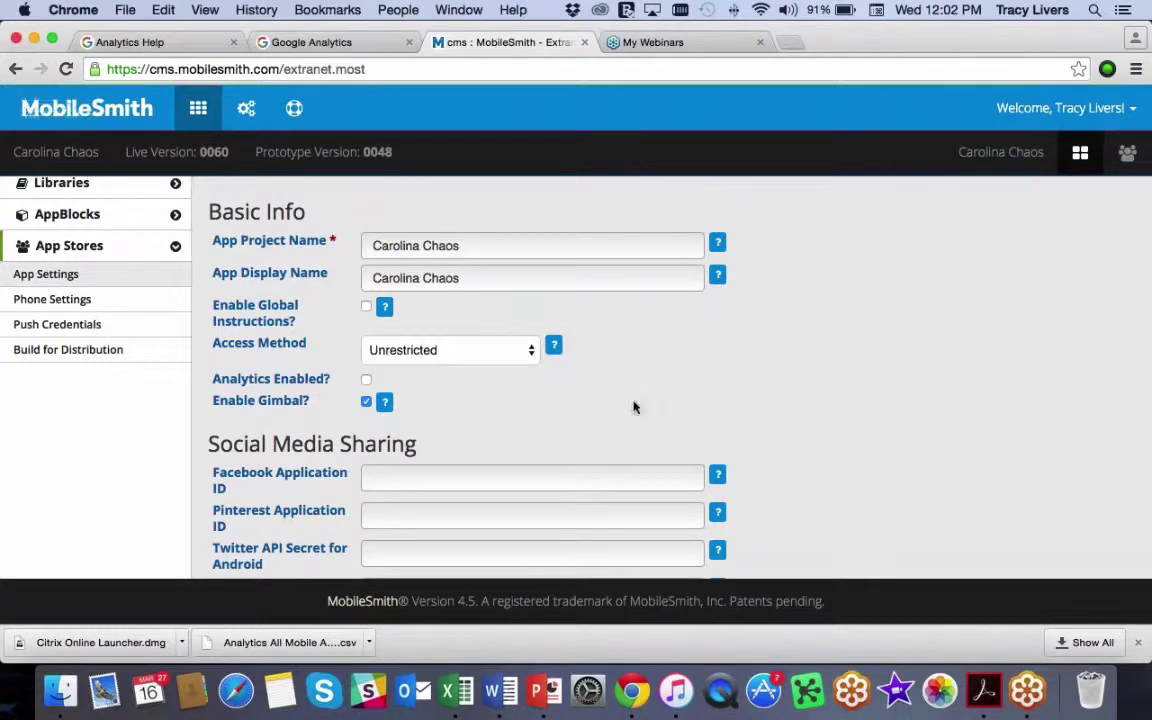
Step: Enable analytics in the Carolina Chaos global app settings and apply the change
left_click(366, 381)
scroll(651, 416, "down", 5)
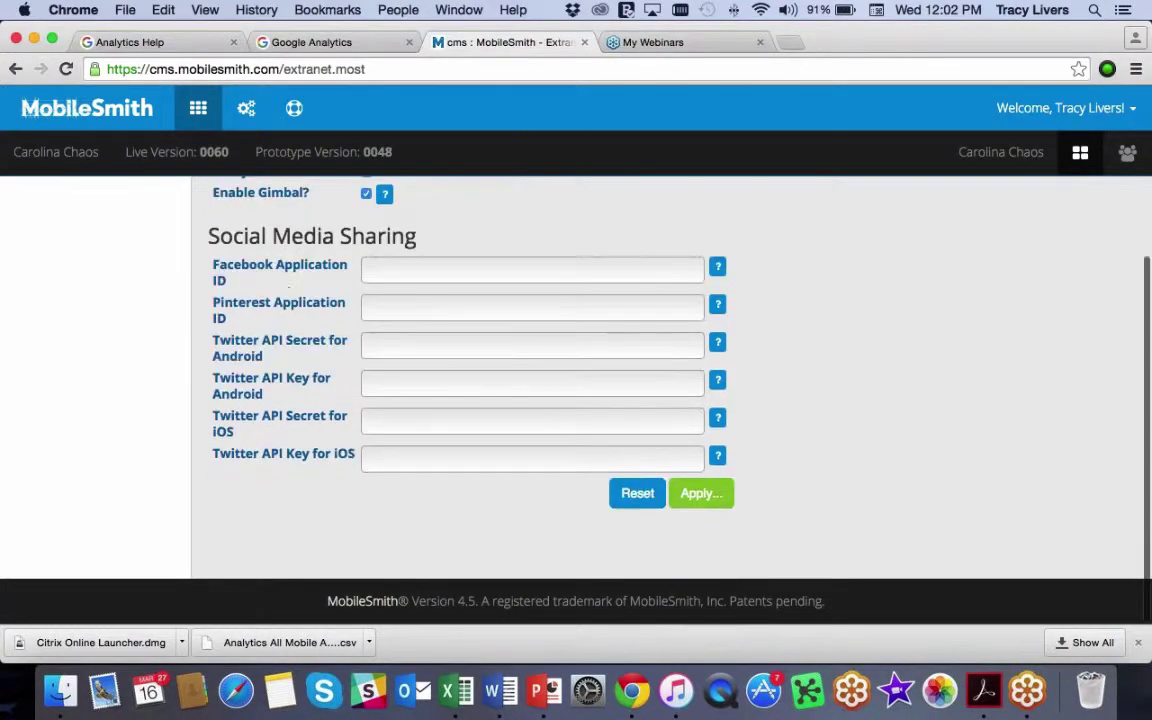
left_click(712, 499)
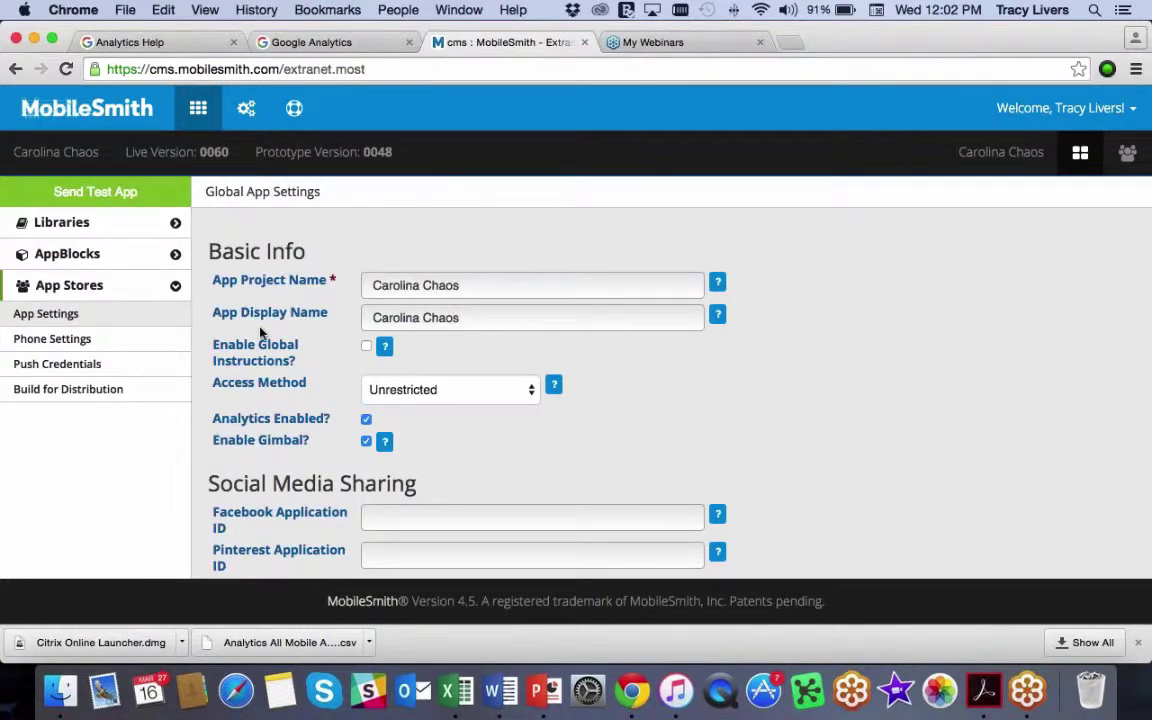
Step: Open the configuration of the Analytics & Tracking AppBlock and set its analytic service to Google
left_click(176, 256)
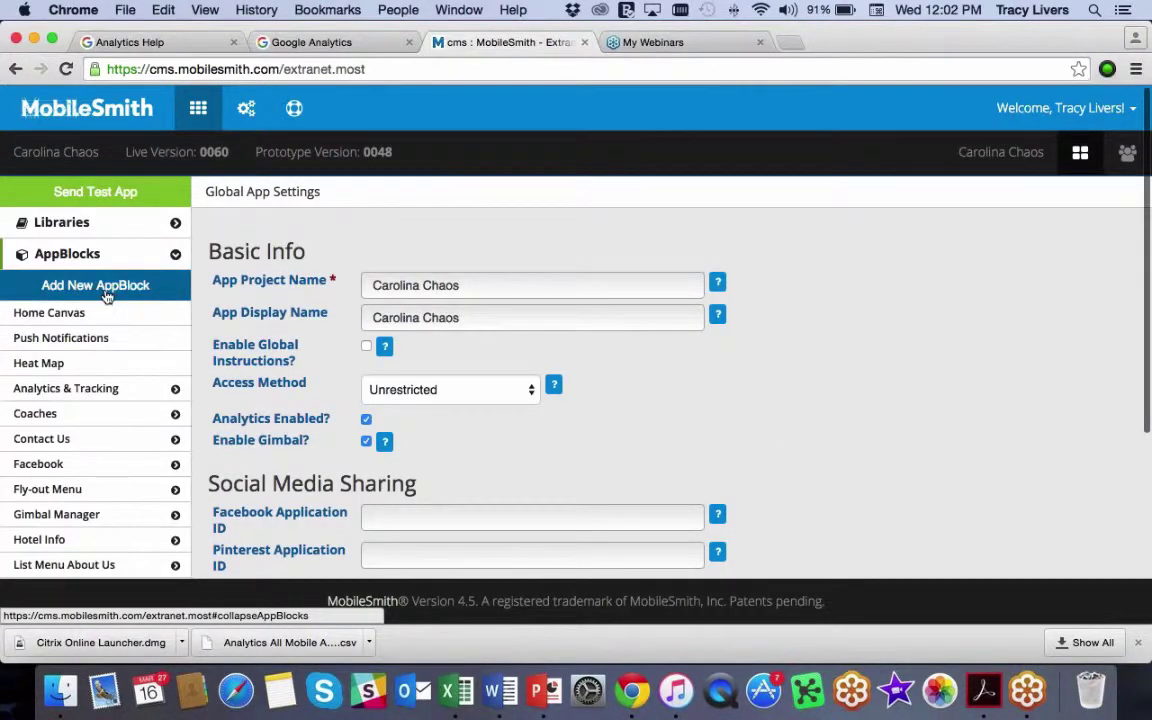
left_click(168, 390)
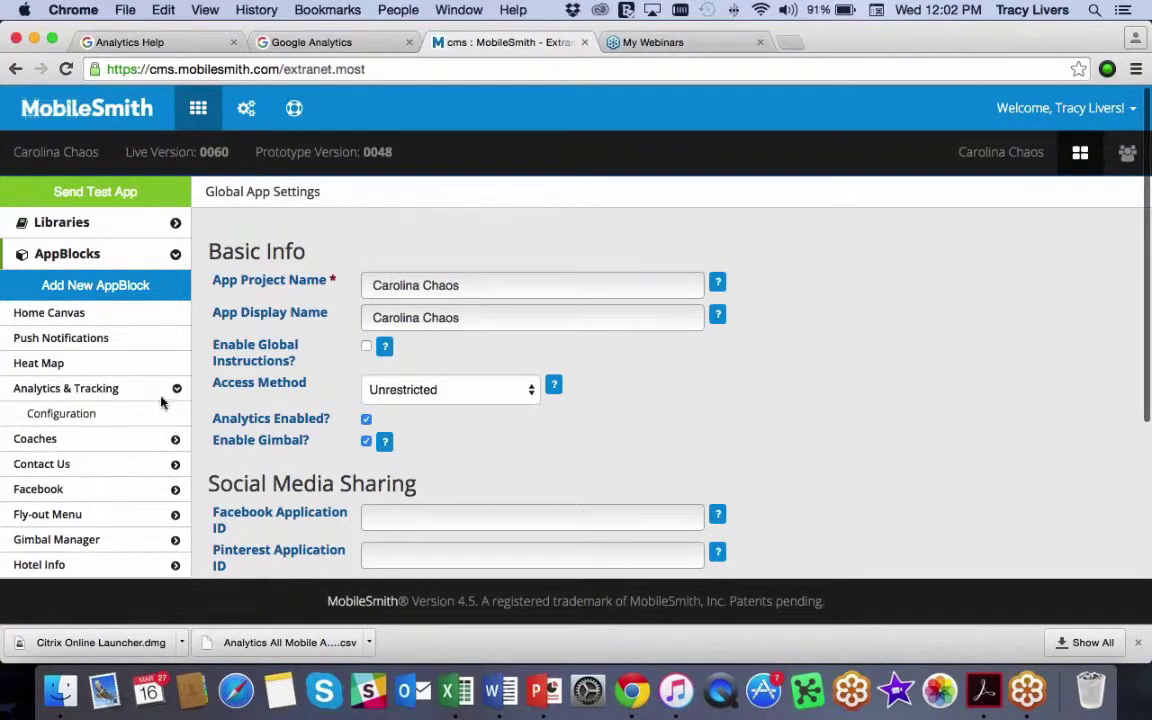
left_click(70, 413)
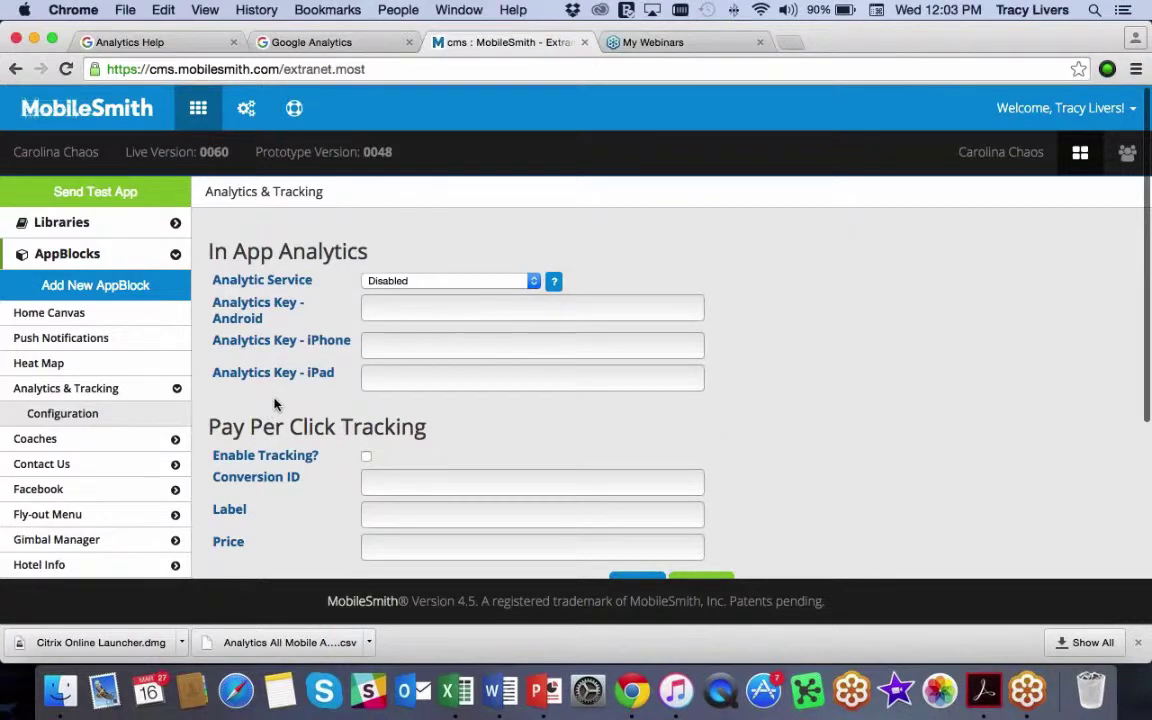
left_click(532, 282)
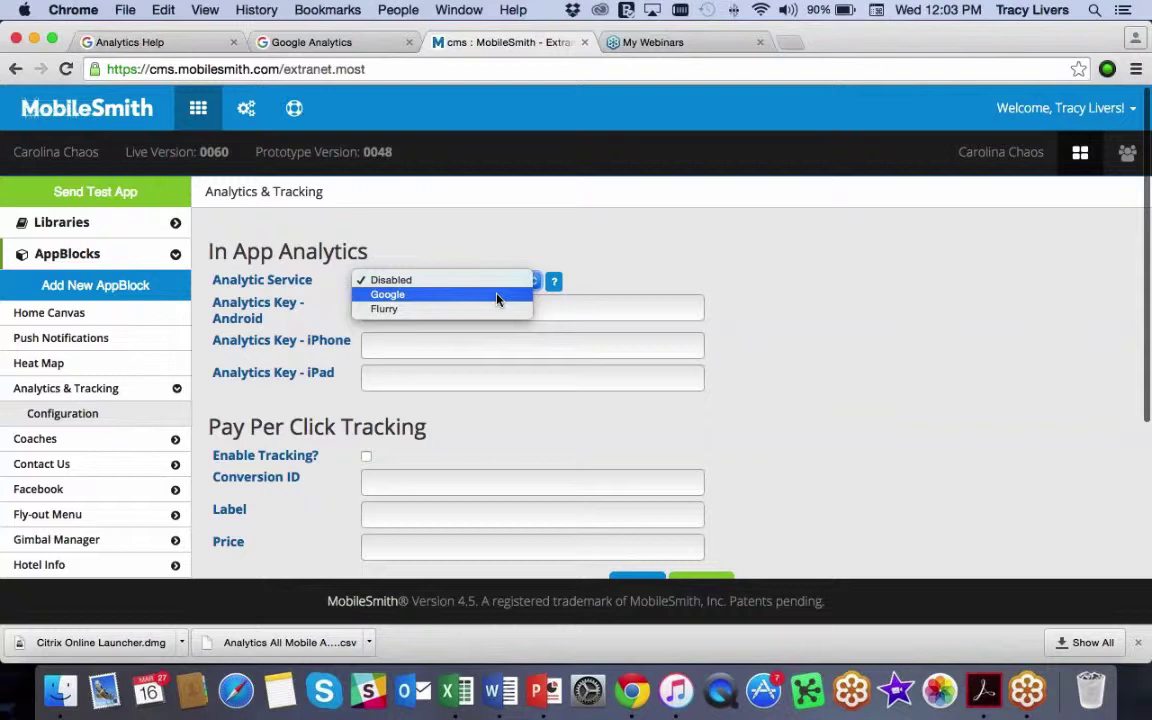
left_click(497, 296)
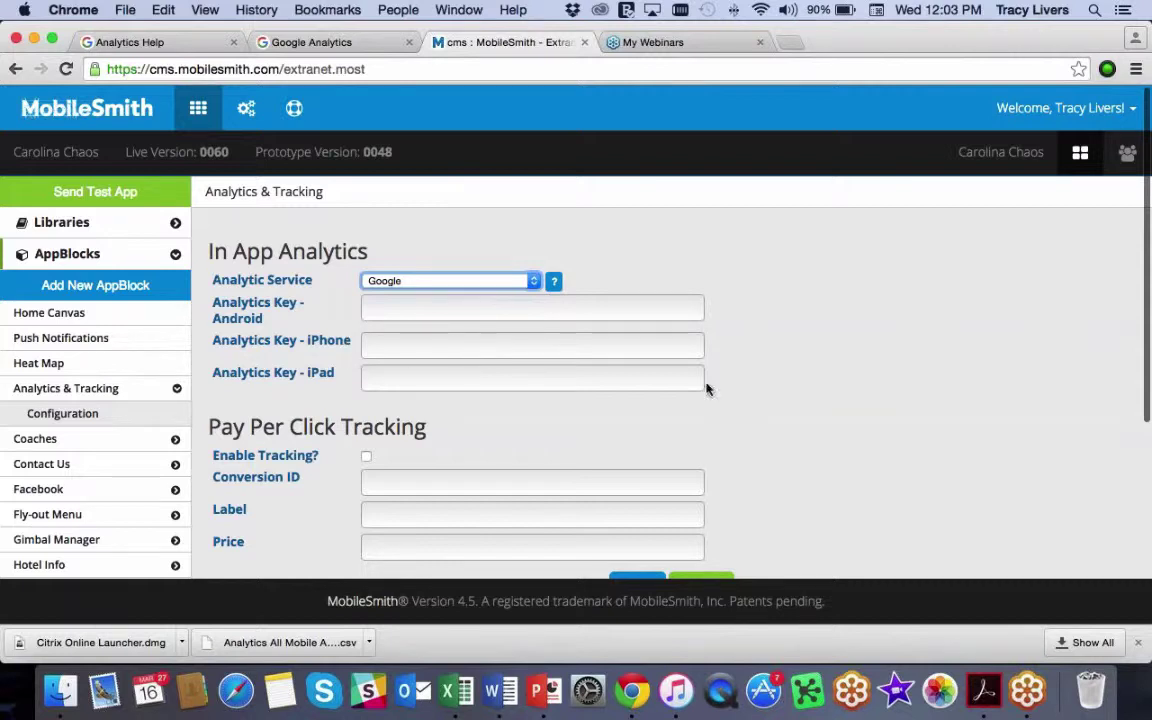
Step: Switch to Google Analytics and sign in by entering the account password
left_click(312, 43)
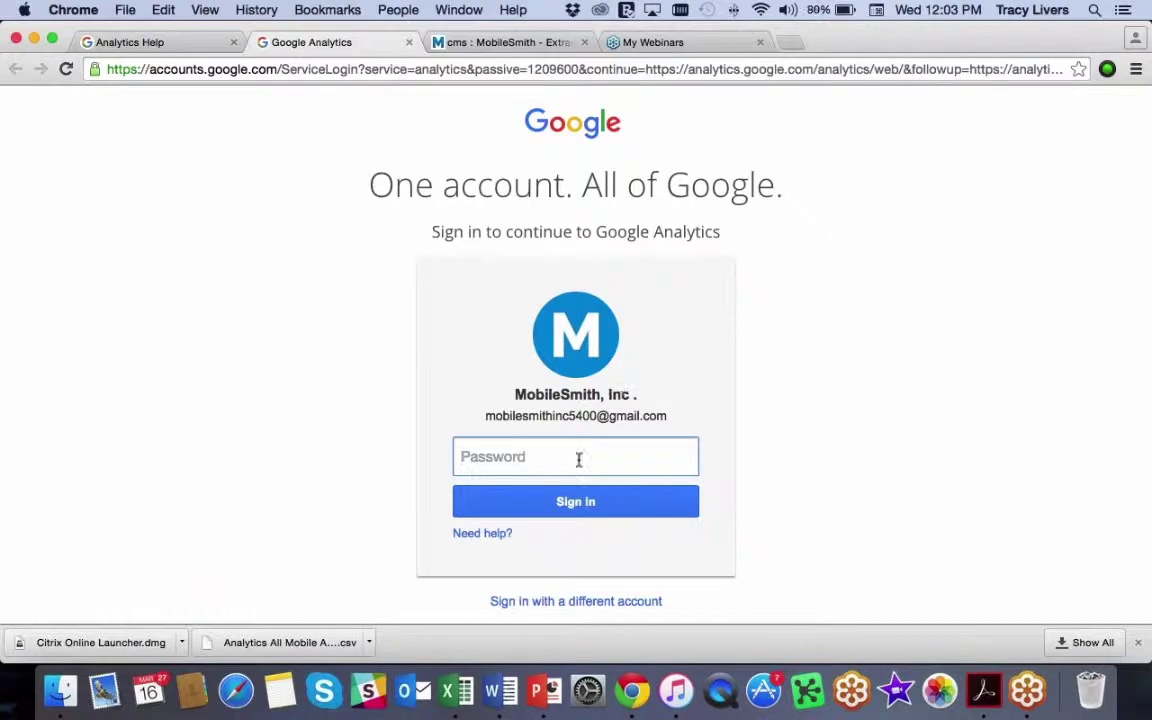
type("•••••••••")
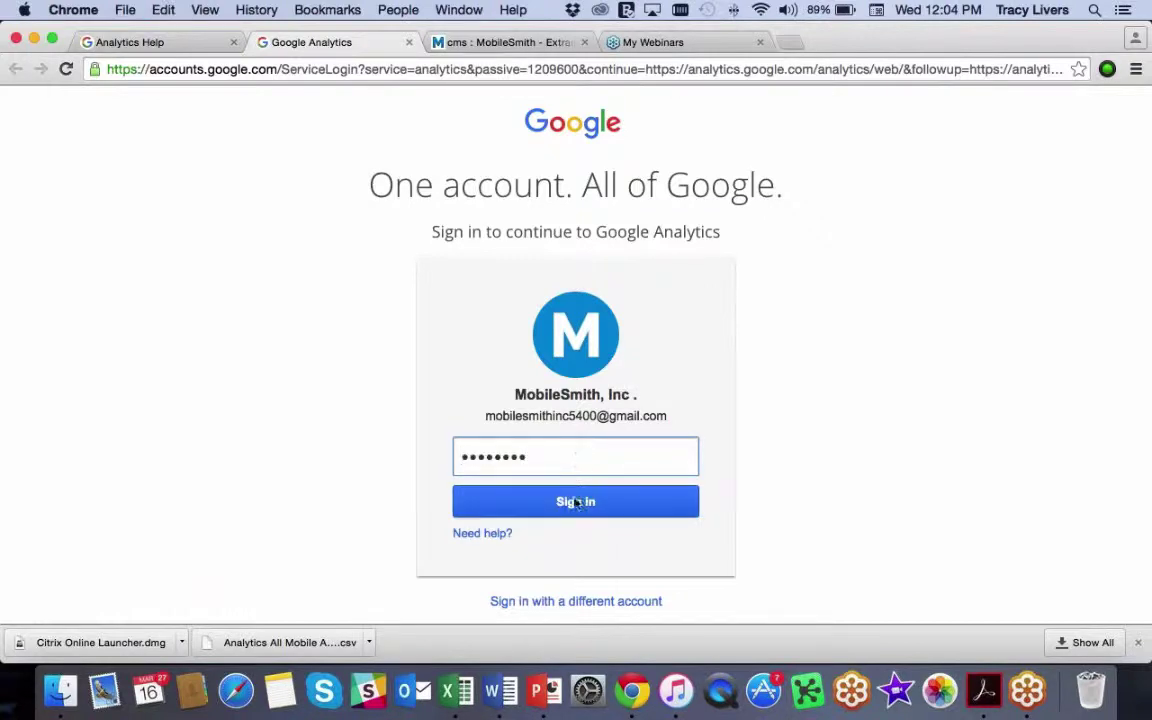
left_click(576, 503)
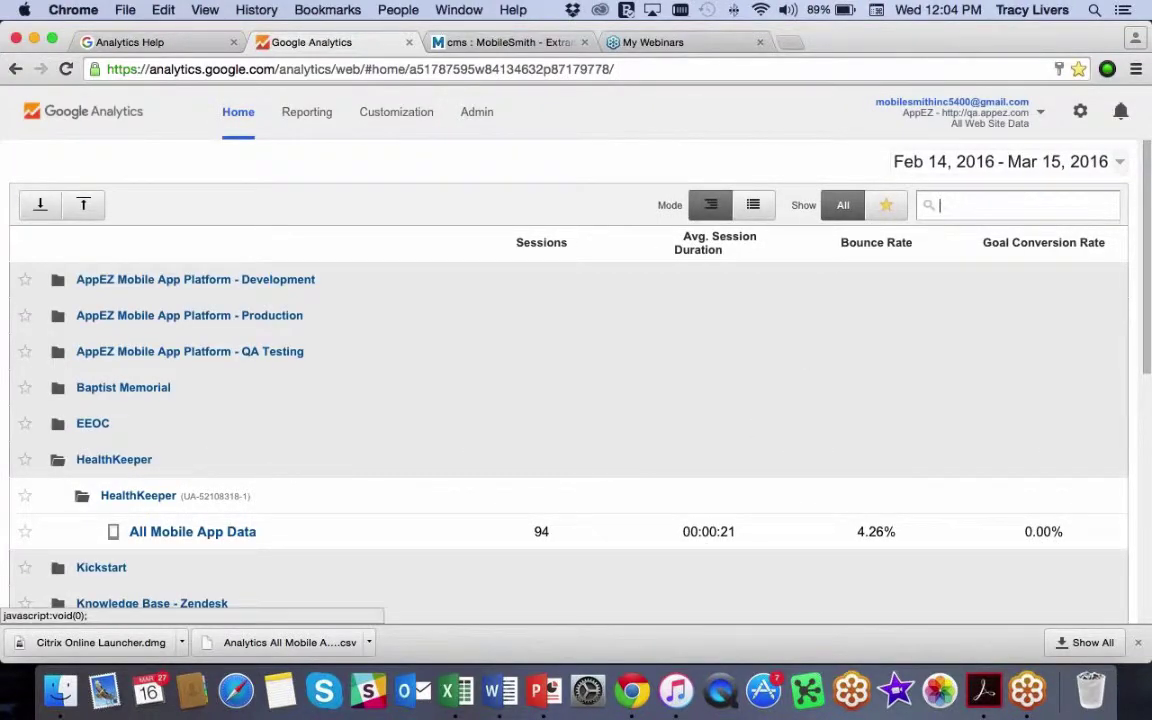
Step: Look through the existing accounts and their mobile app properties on the Google Analytics home page
scroll(205, 400, "down", 2)
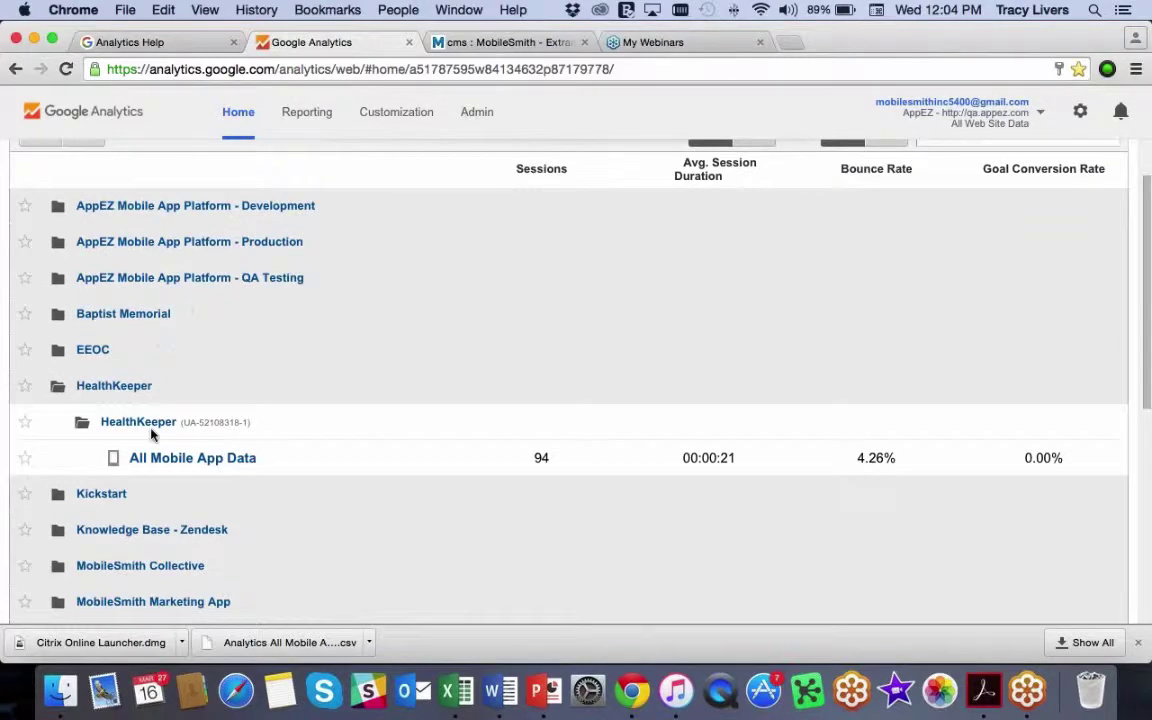
scroll(197, 466, "down", 5)
scroll(197, 492, "down", 3)
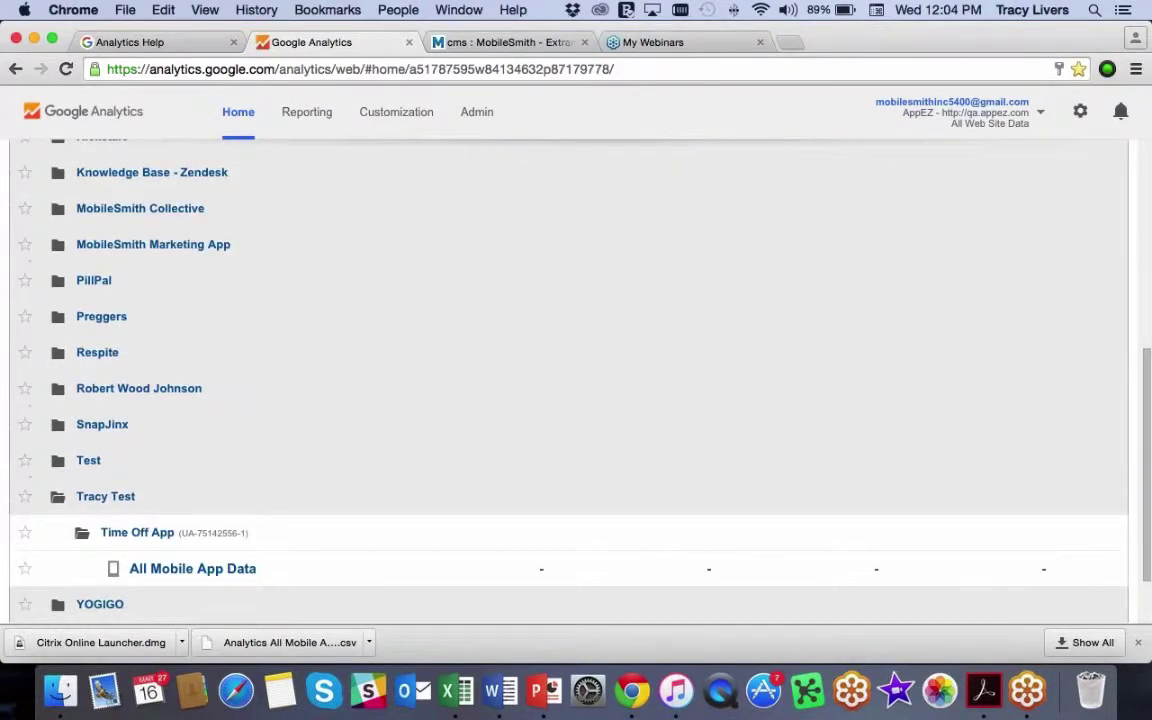
scroll(190, 488, "down", 2)
left_click(58, 414)
scroll(217, 404, "up", 8)
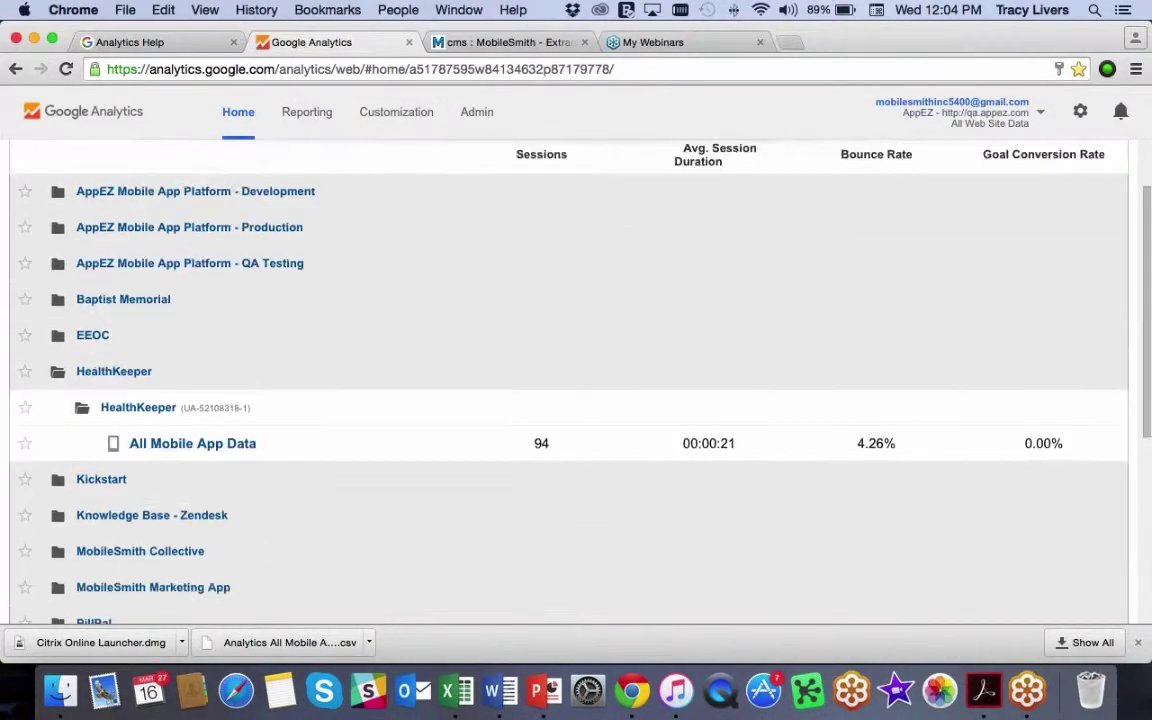
scroll(266, 456, "up", 2)
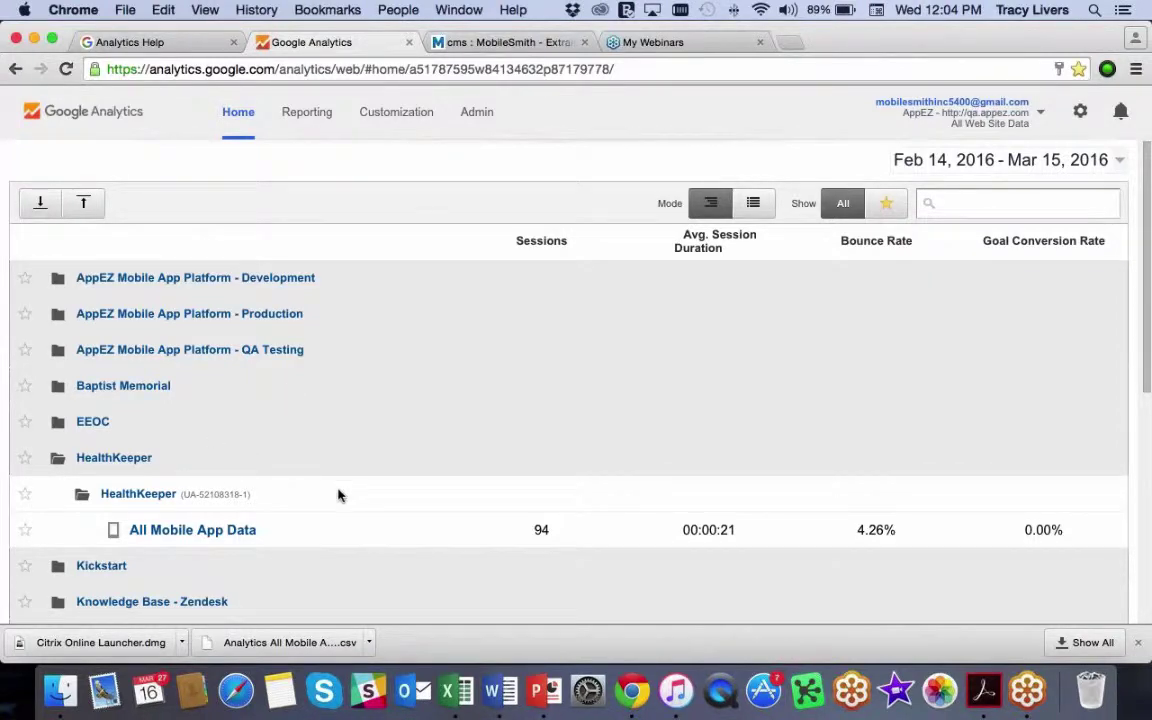
Step: Start a new account from the administration page's account list and choose Mobile app as what to track
left_click(478, 116)
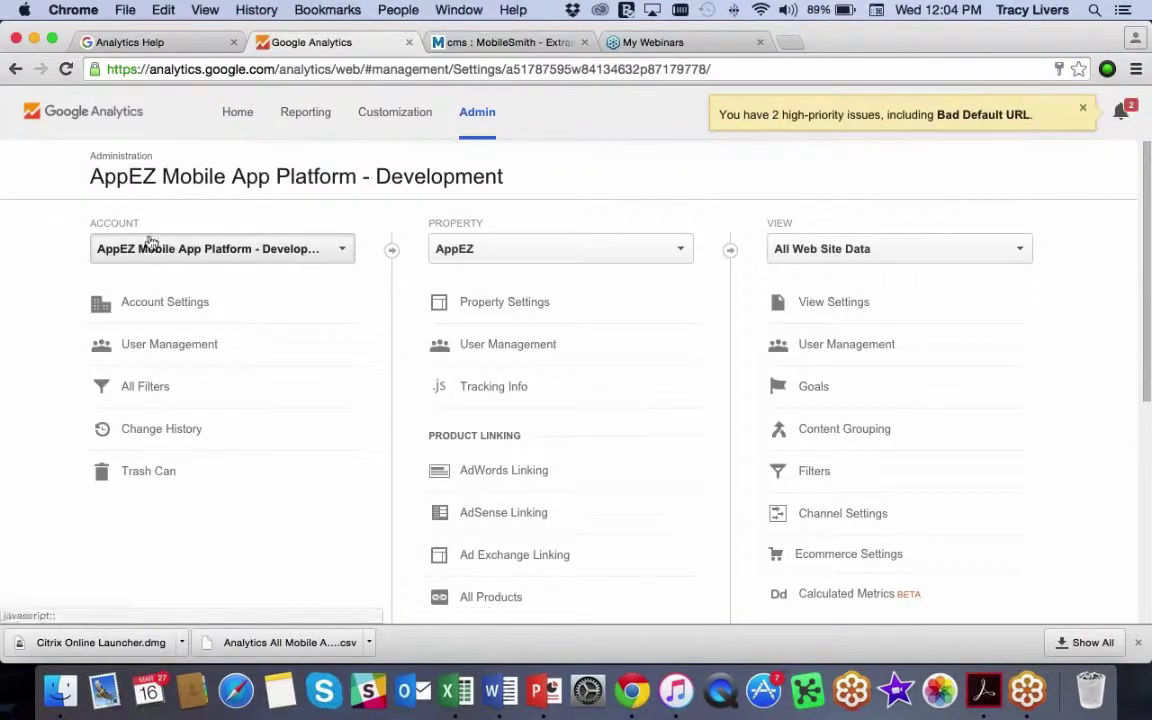
left_click(344, 251)
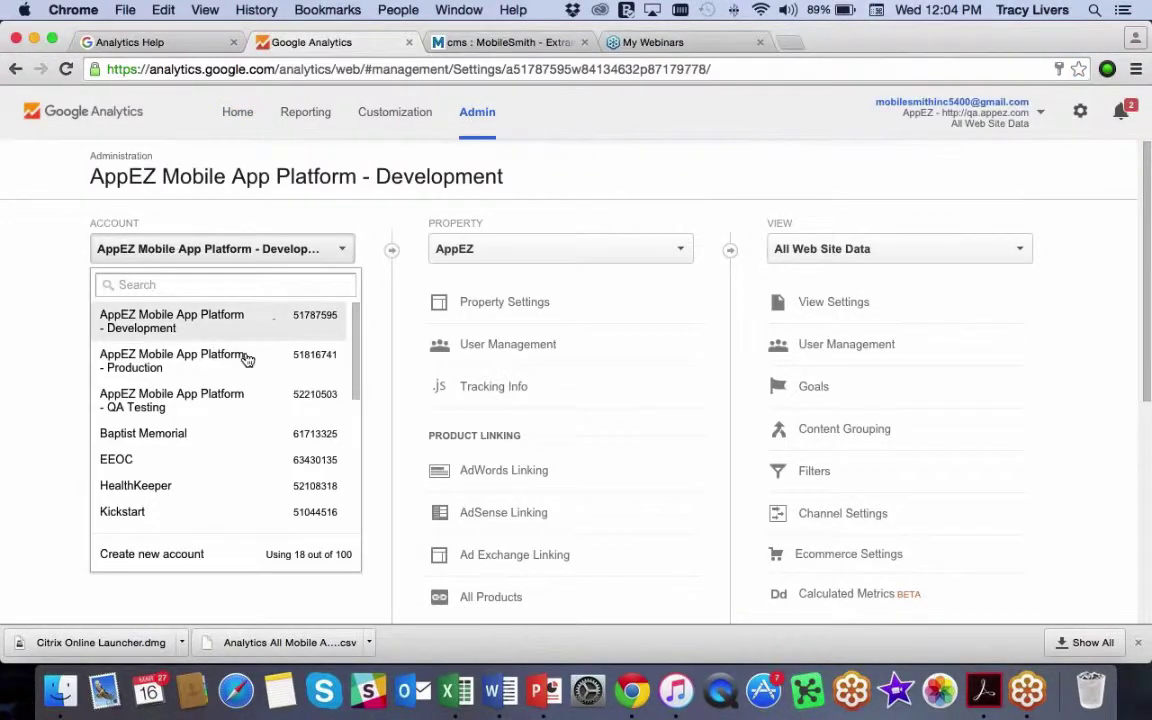
scroll(240, 370, "down", 2)
scroll(229, 380, "down", 10)
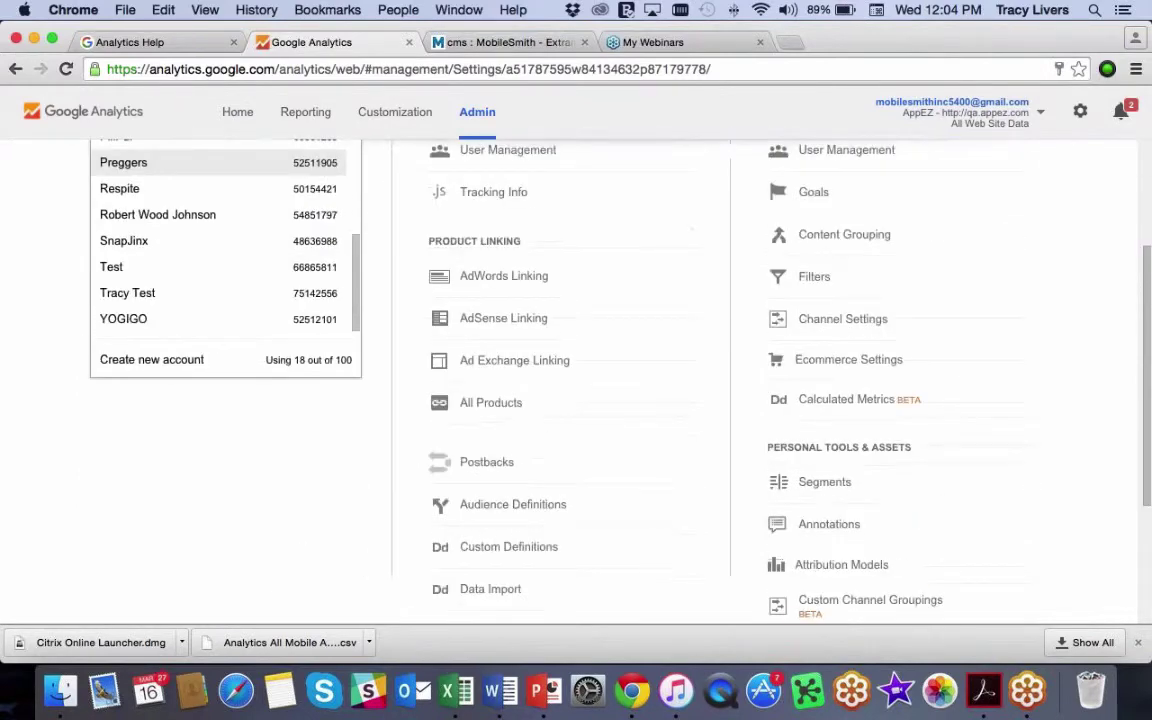
scroll(179, 349, "up", 3)
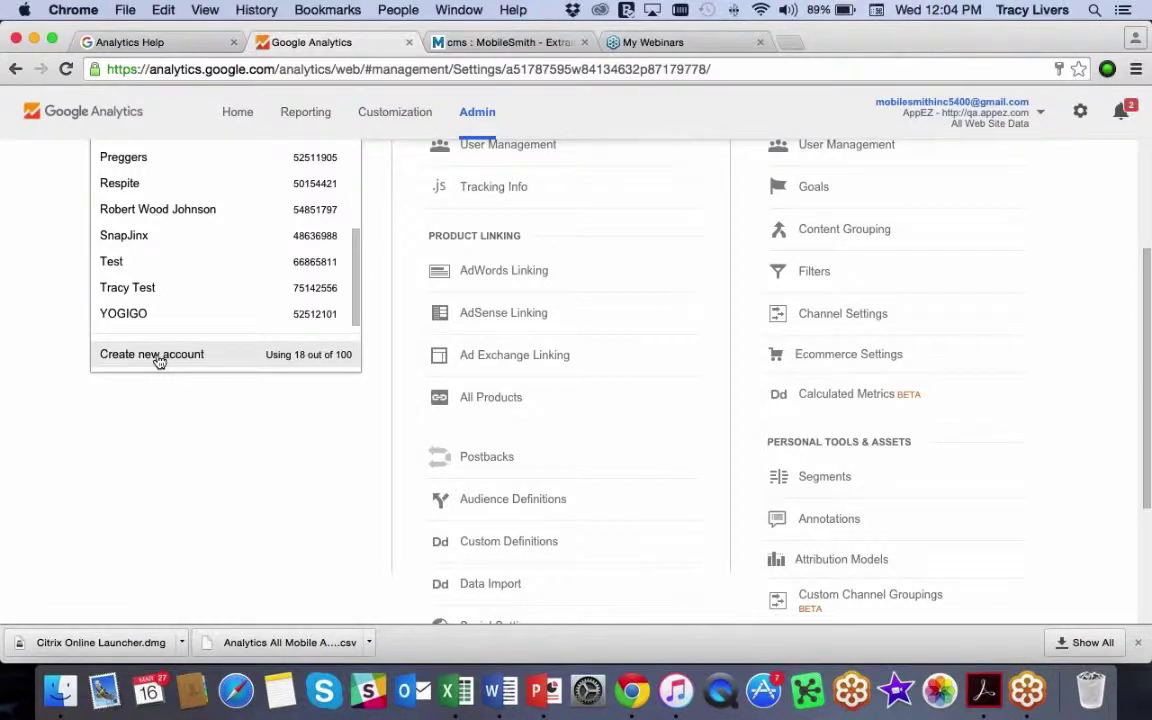
left_click(156, 356)
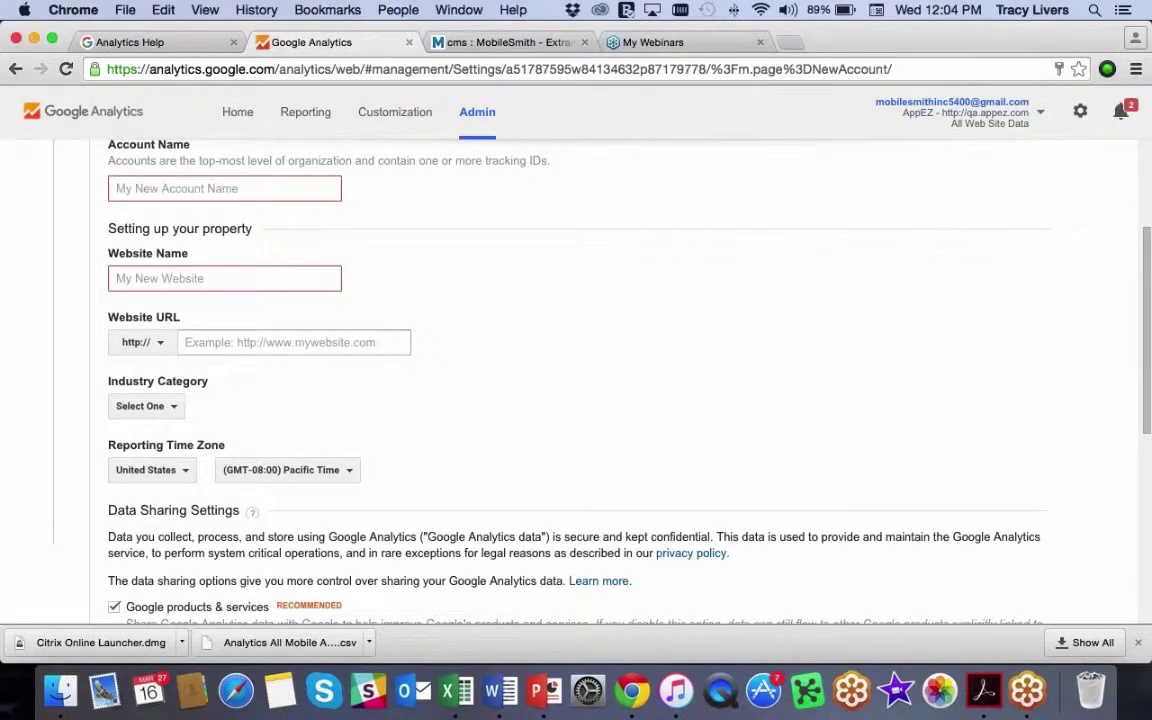
scroll(540, 339, "up", 5)
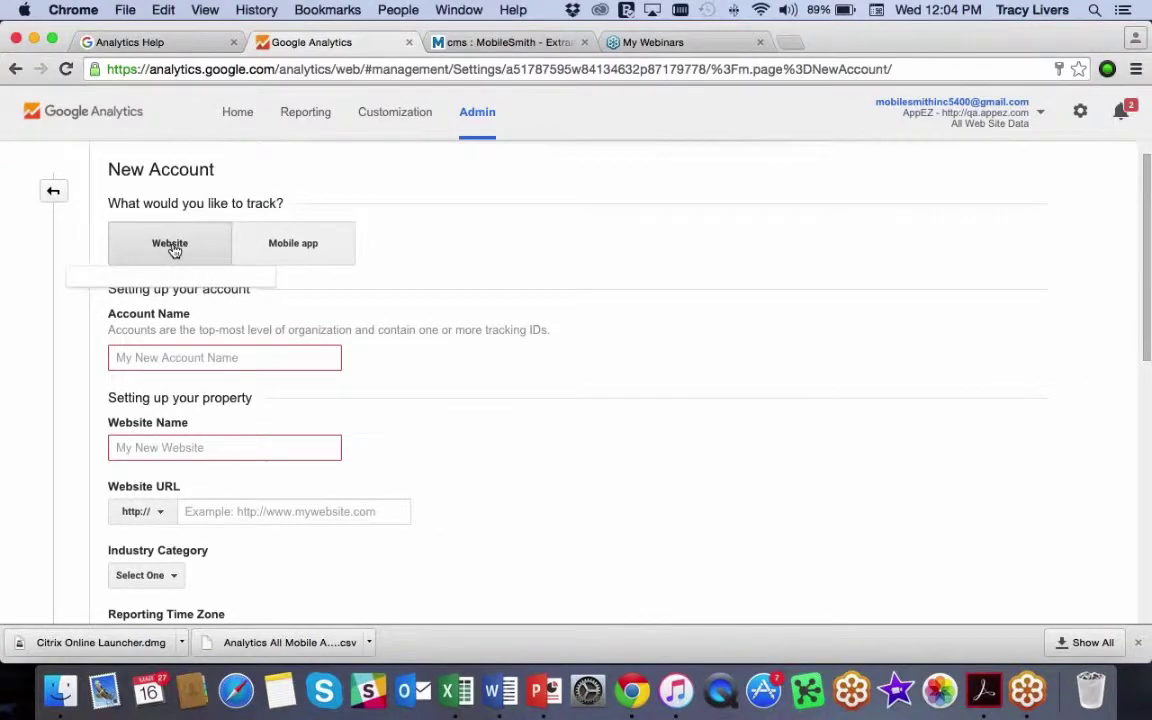
left_click(310, 248)
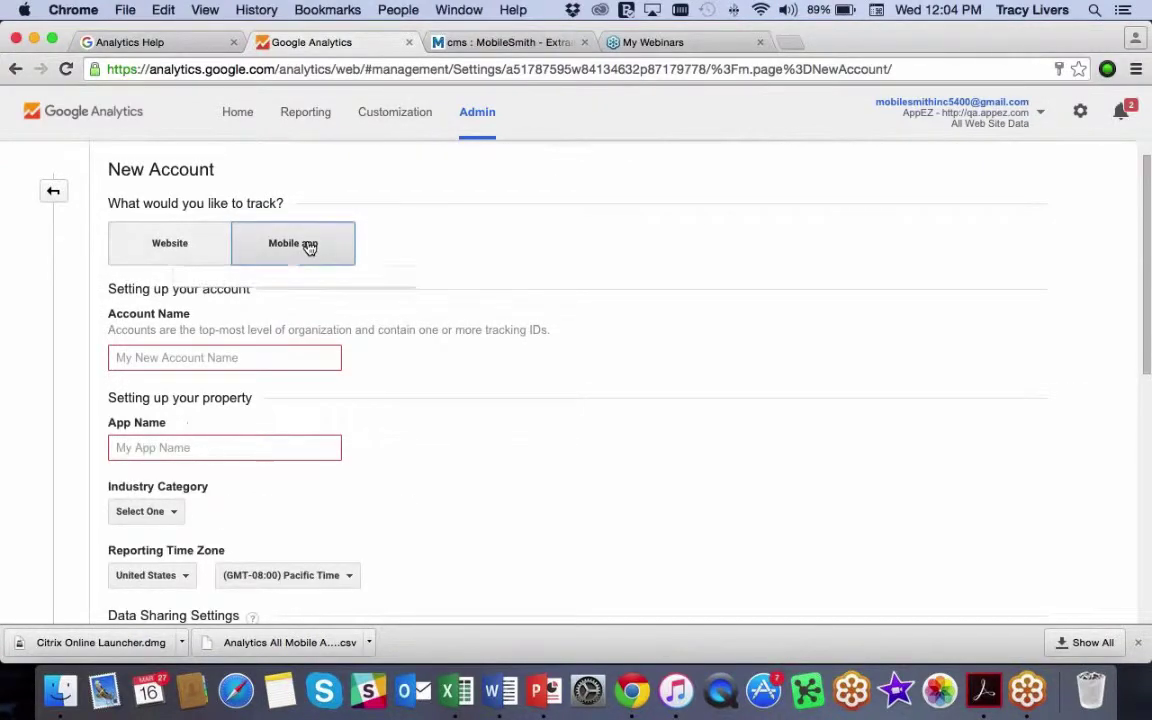
scroll(342, 422, "up", 1)
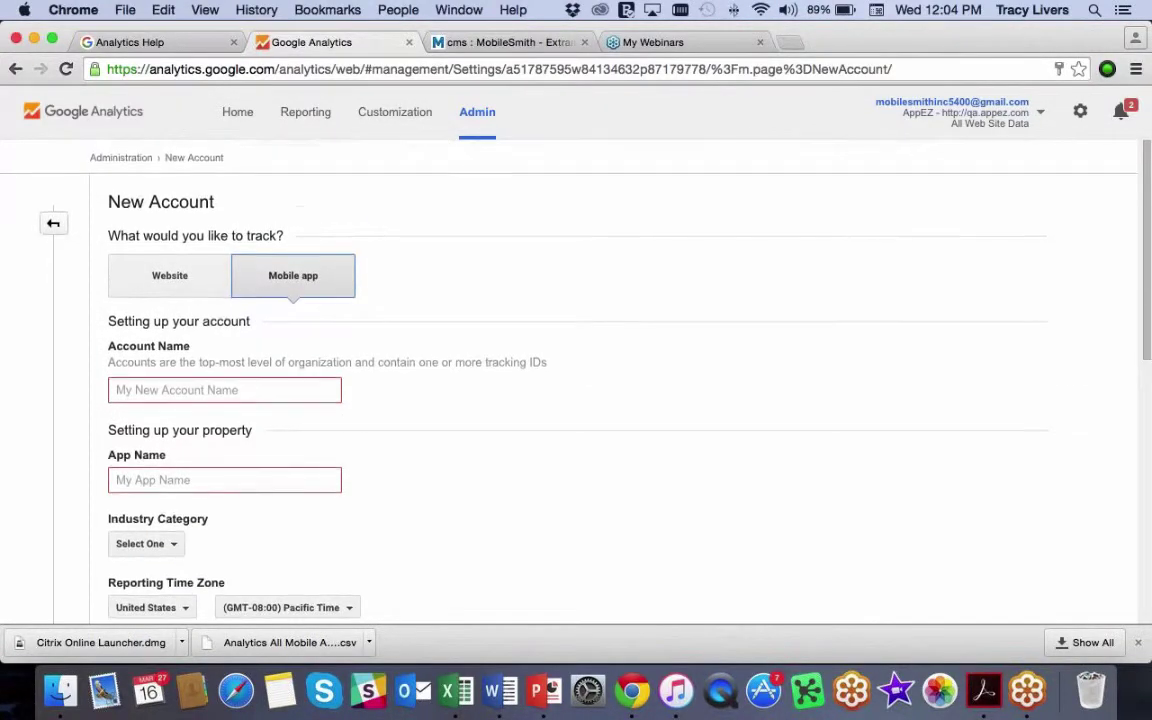
Step: Enter "Carolina Chaos" as both the account name and the app name
left_click(255, 395)
type("Carol")
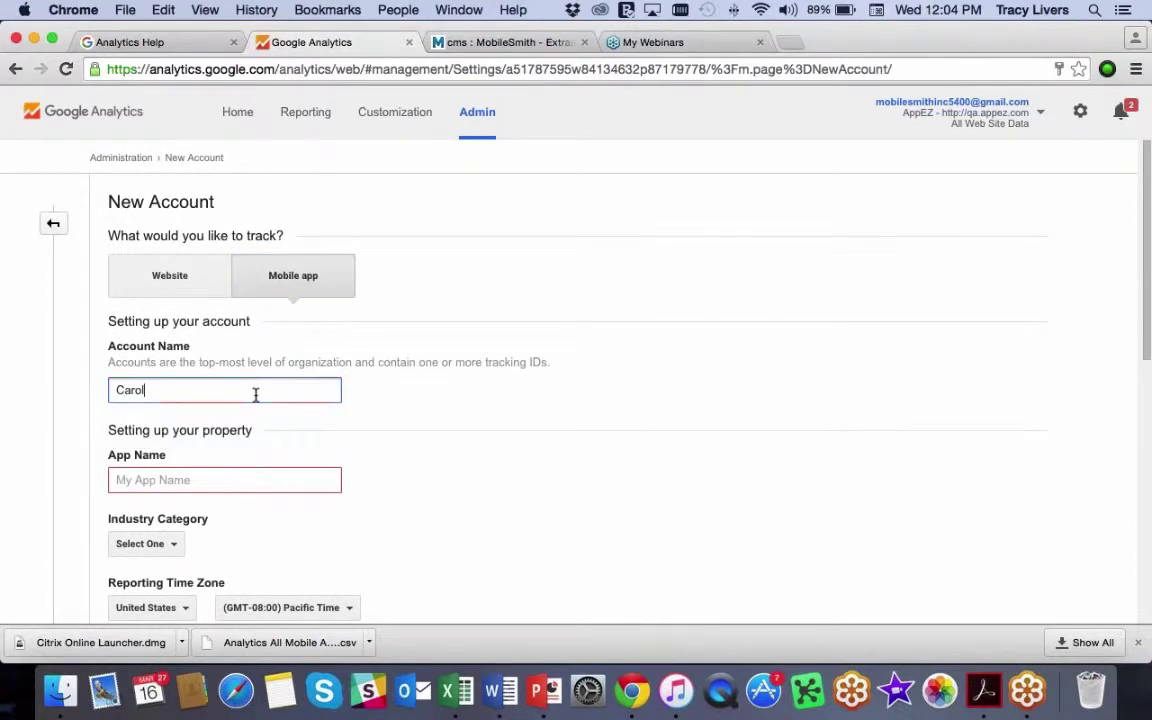
type("ina Chaos")
left_click(243, 480)
type("Carolina")
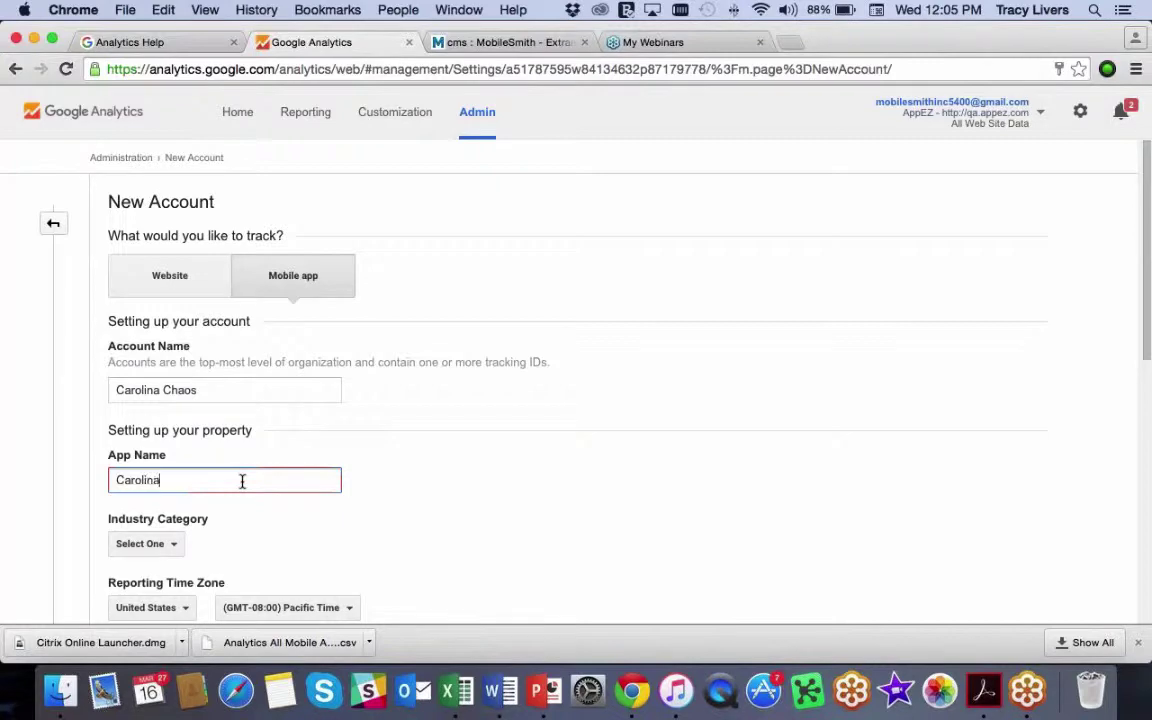
type(" Chaos")
Step: Set the industry category to Sports and the reporting time zone to (GMT-05:00) Eastern Time
scroll(380, 404, "down", 1)
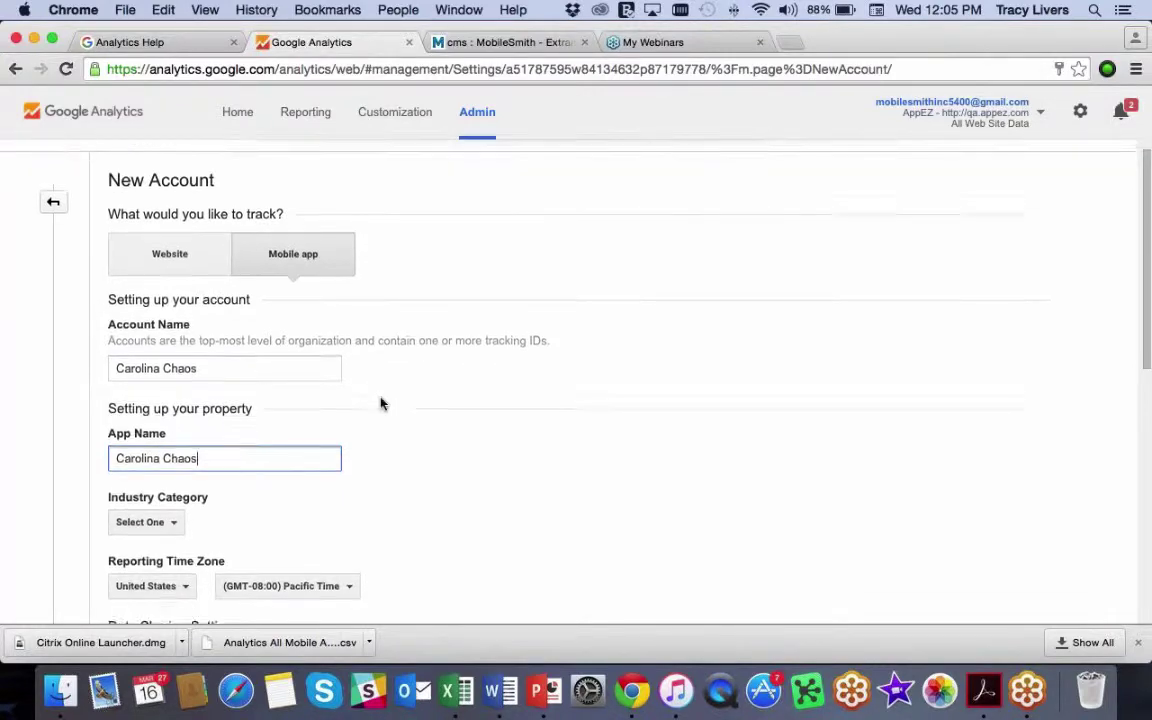
scroll(300, 395, "down", 3)
left_click(177, 356)
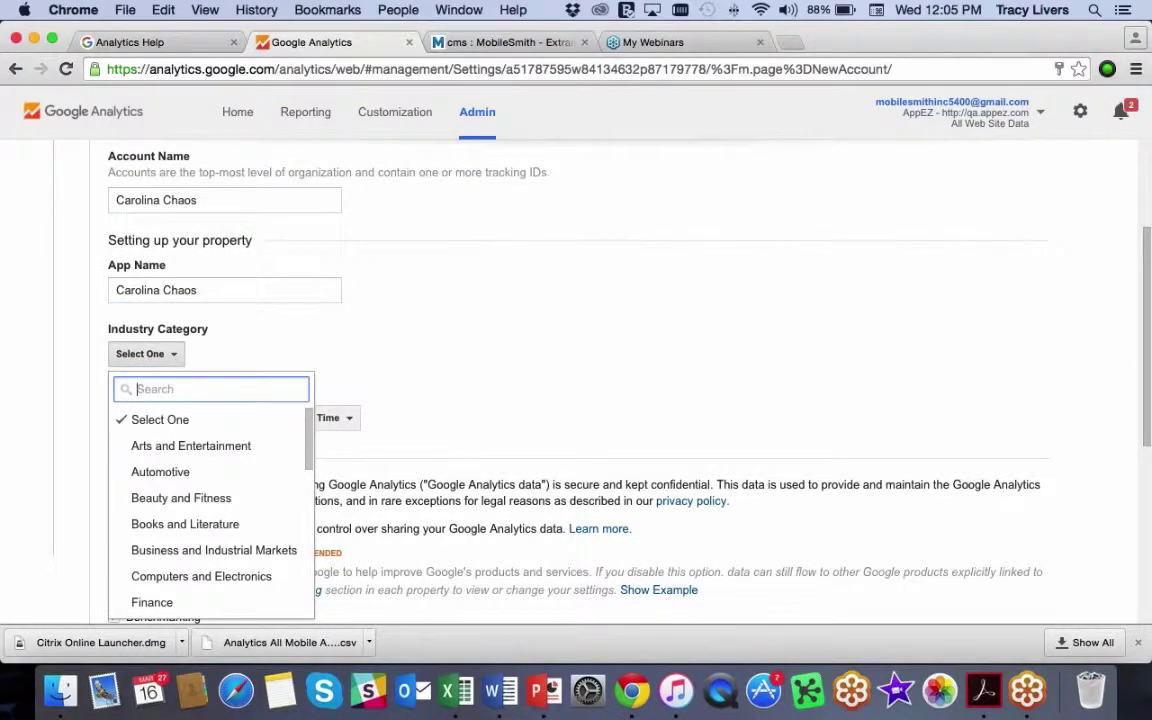
scroll(222, 457, "down", 4)
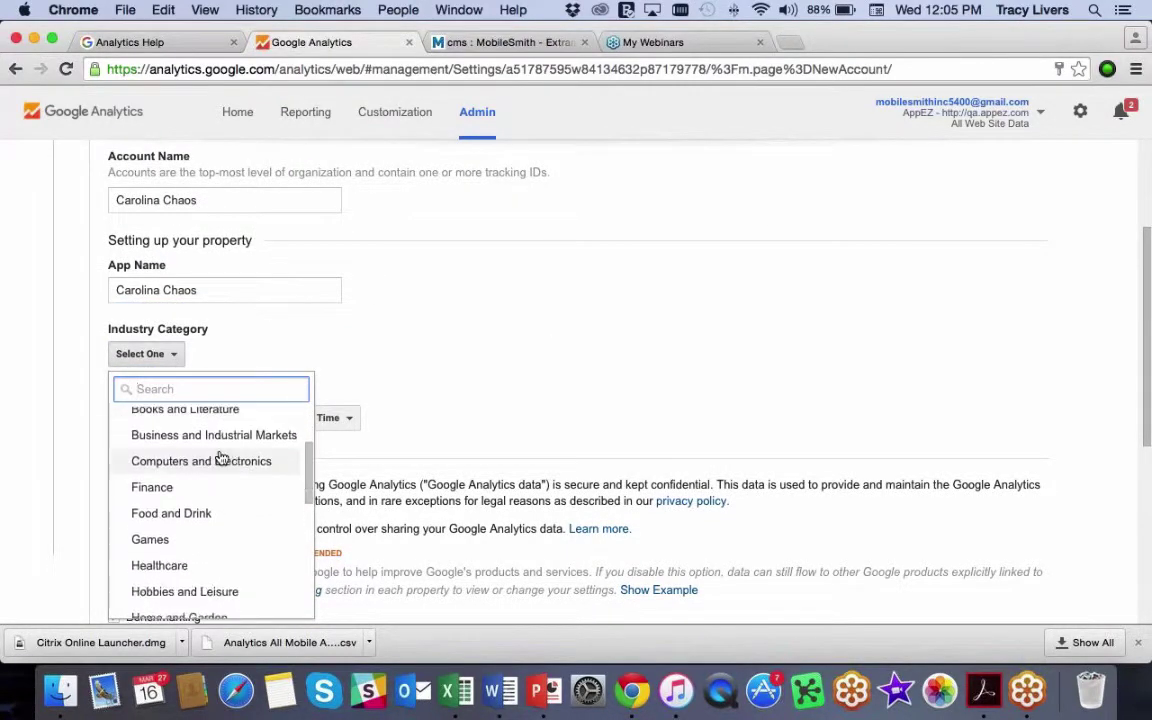
scroll(220, 458, "down", 7)
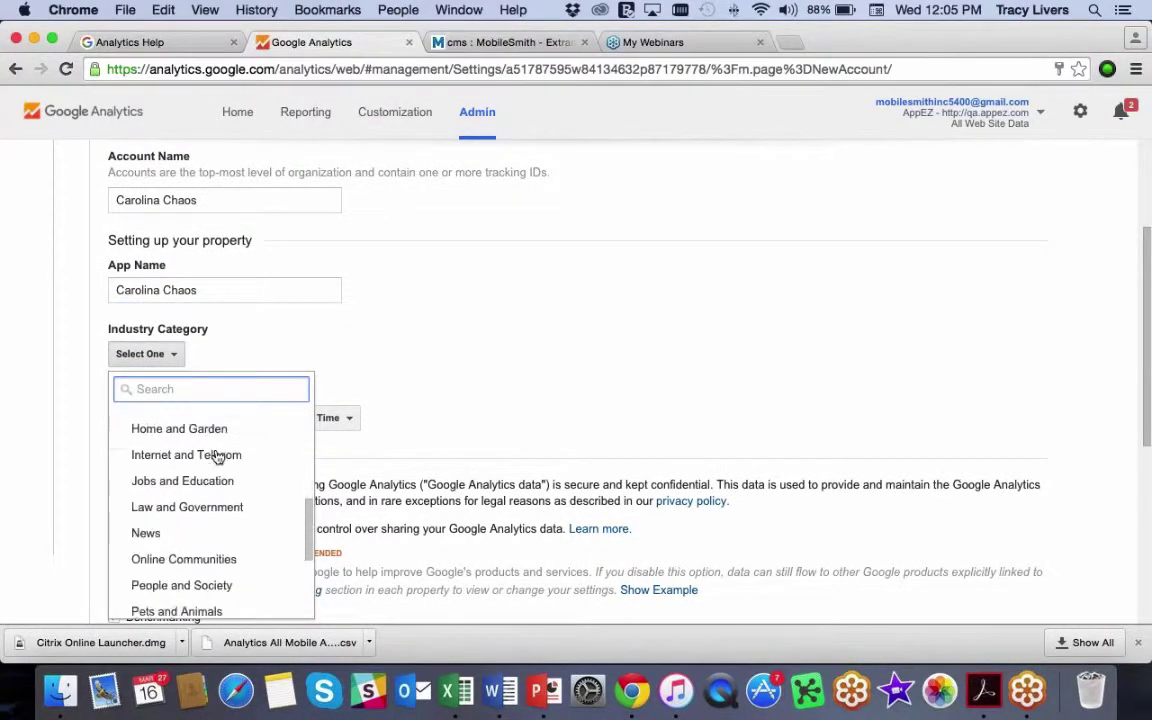
scroll(215, 460, "down", 10)
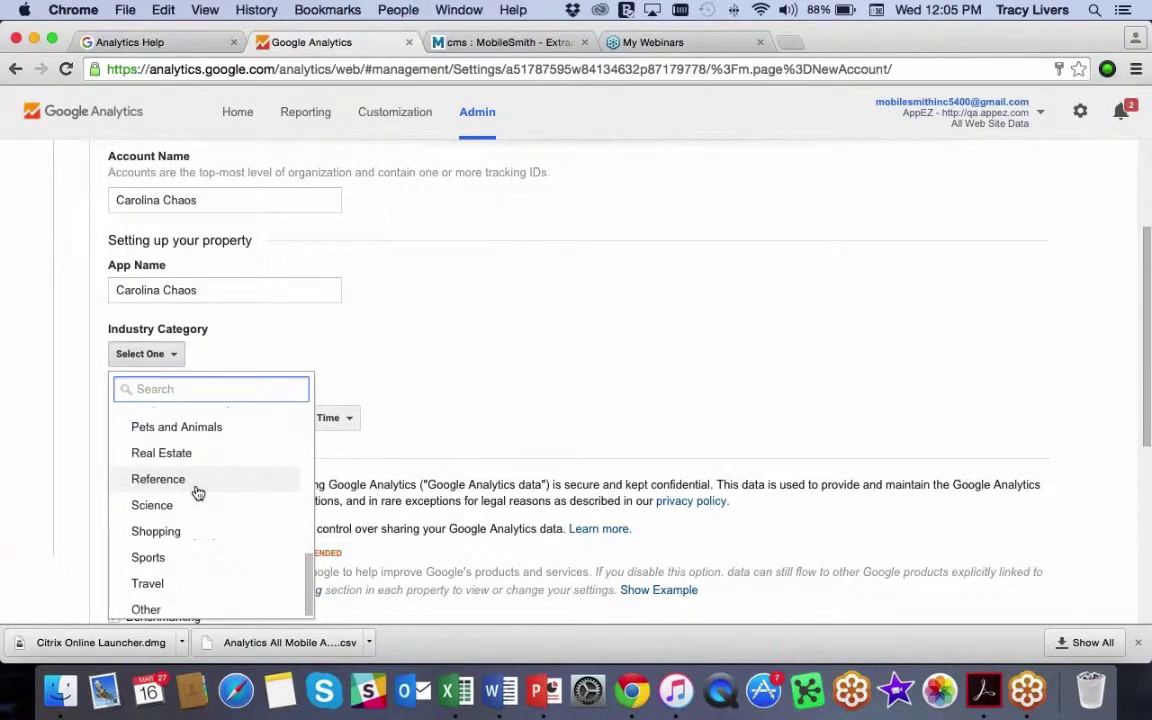
left_click(158, 557)
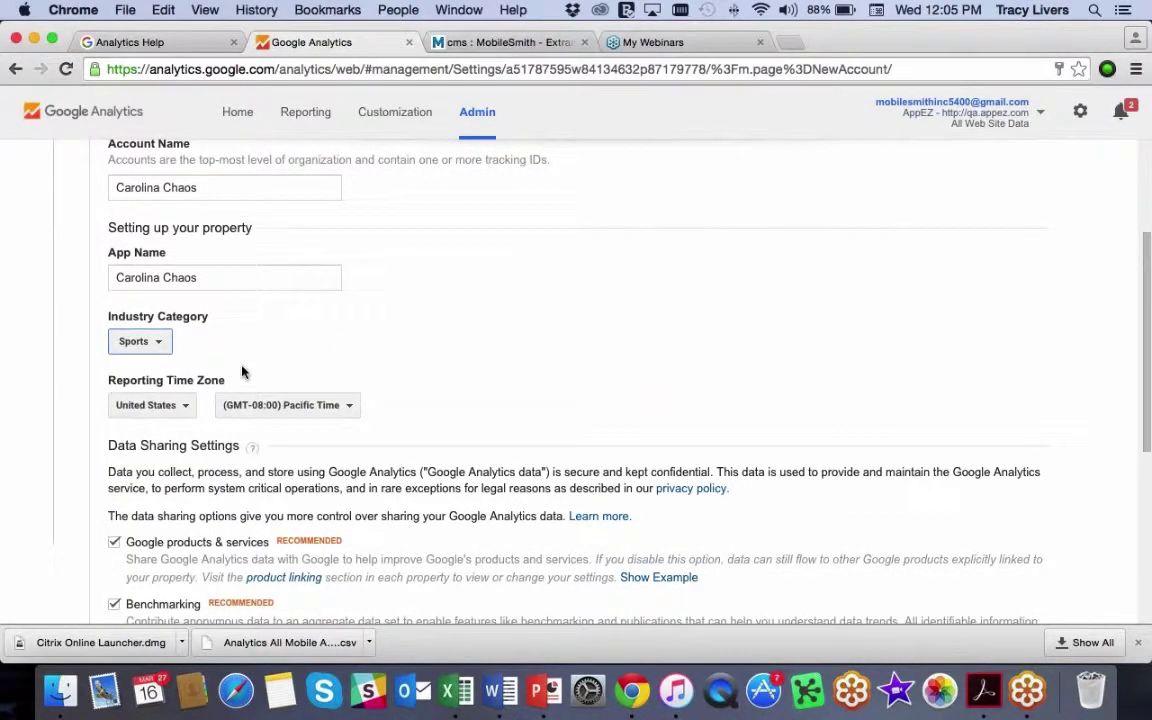
left_click(350, 410)
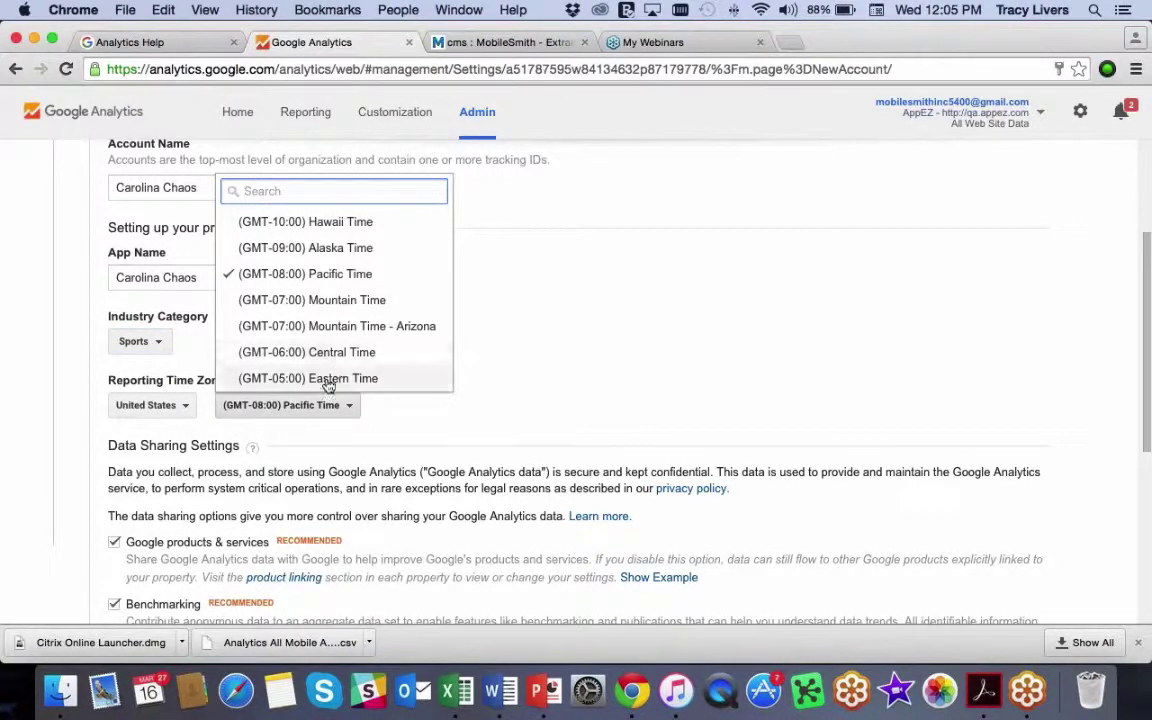
left_click(290, 378)
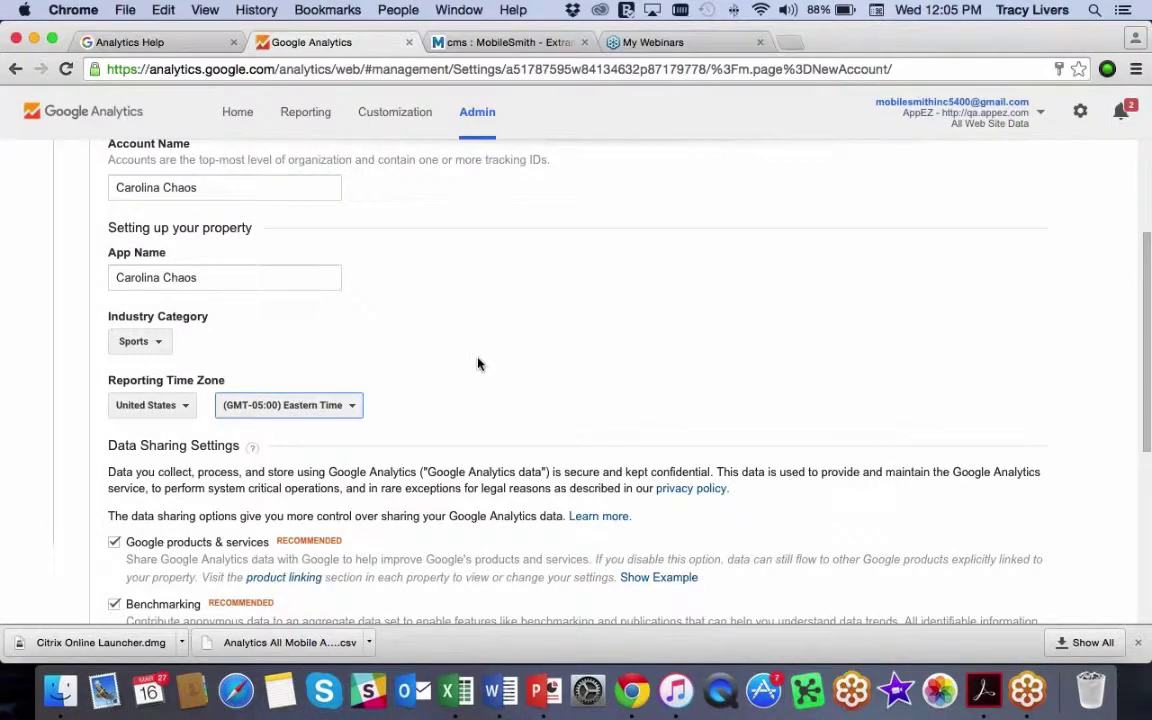
Step: Request the tracking ID with all data sharing options kept enabled, and accept the United States Google Analytics terms of service
scroll(478, 364, "down", 5)
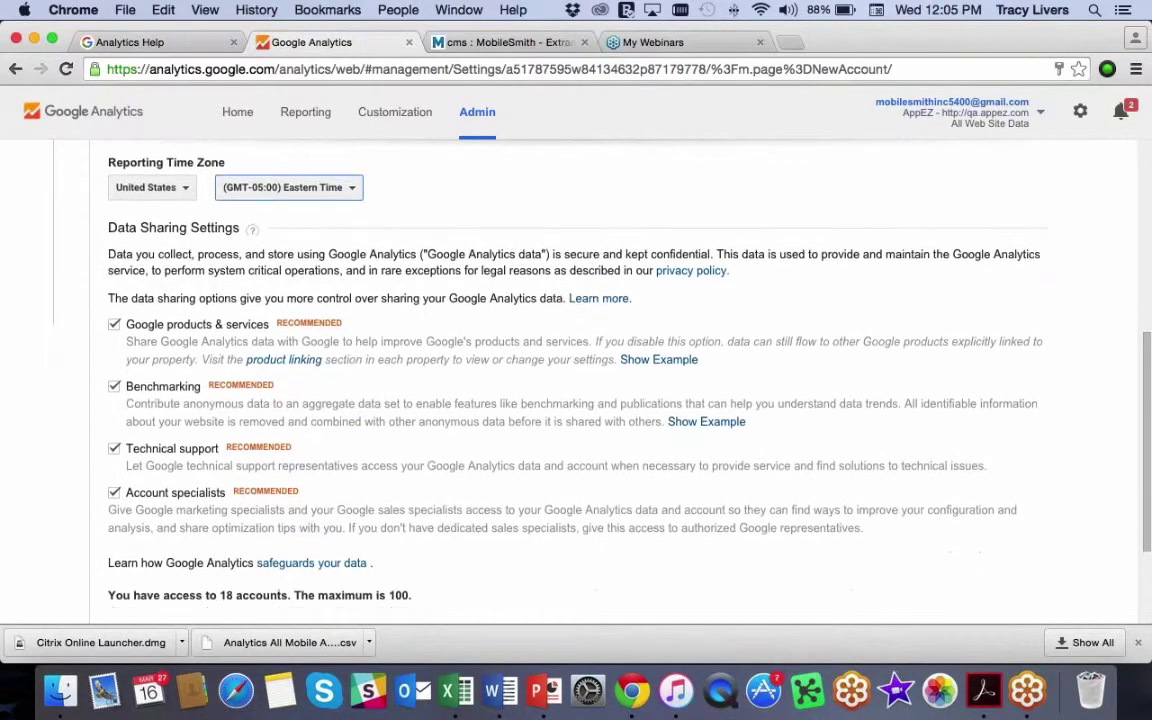
scroll(394, 385, "down", 1)
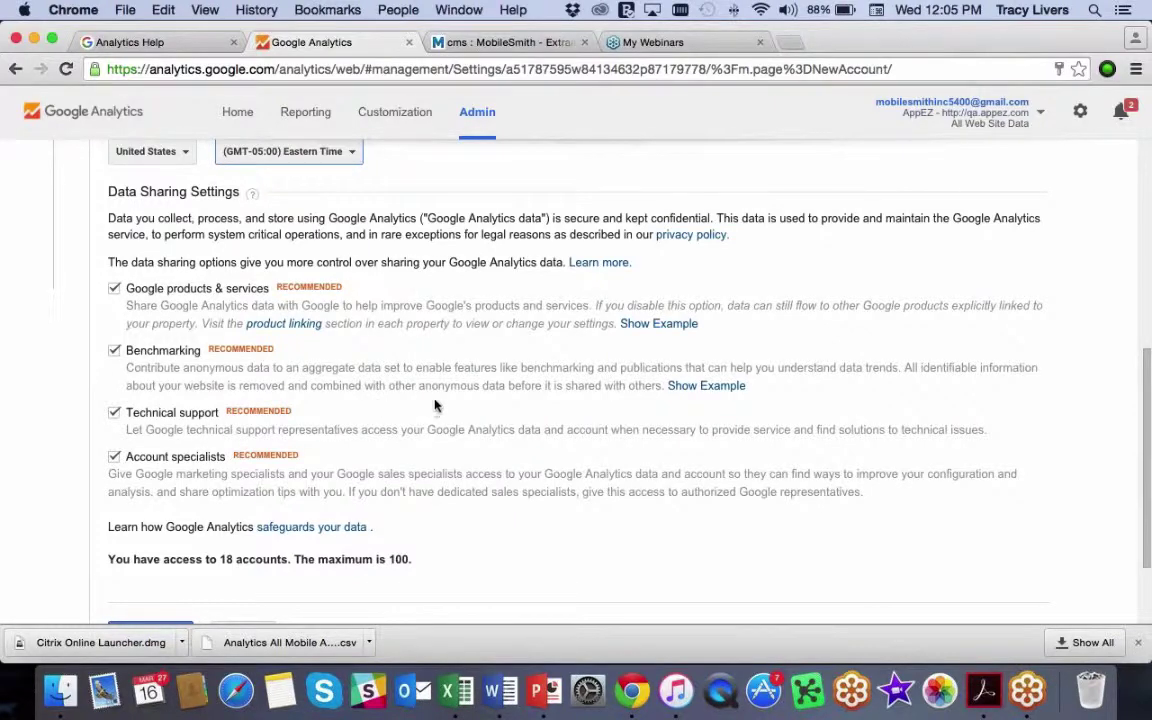
scroll(434, 405, "down", 2)
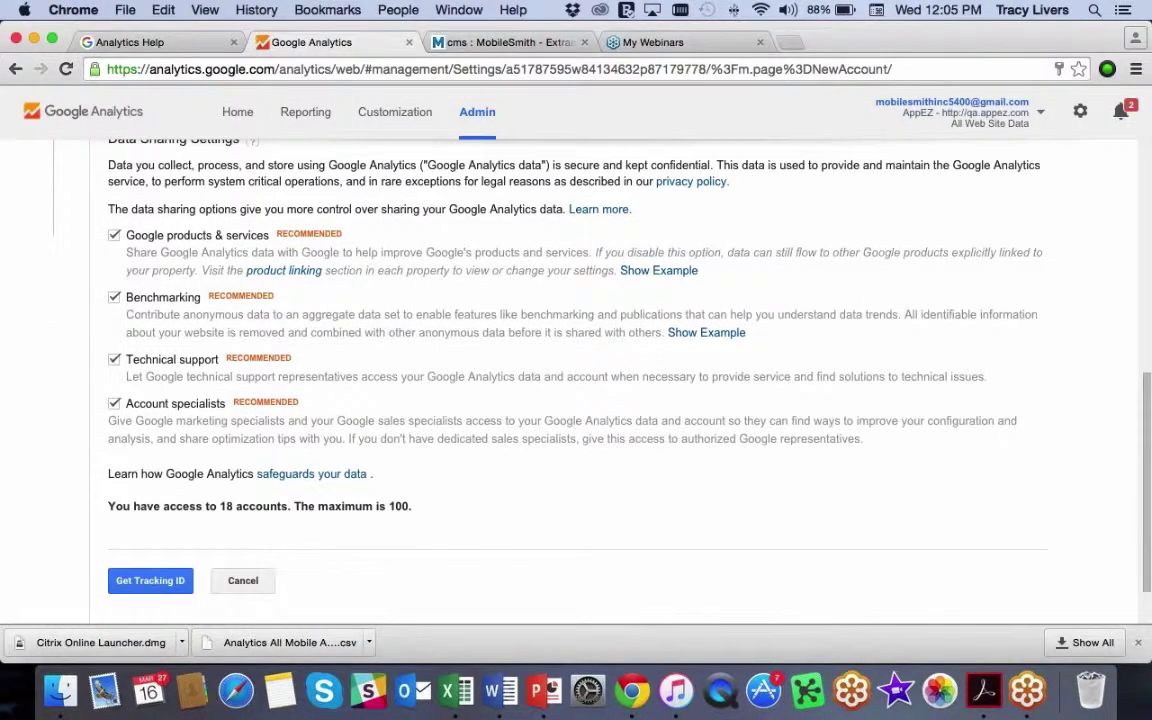
left_click(150, 580)
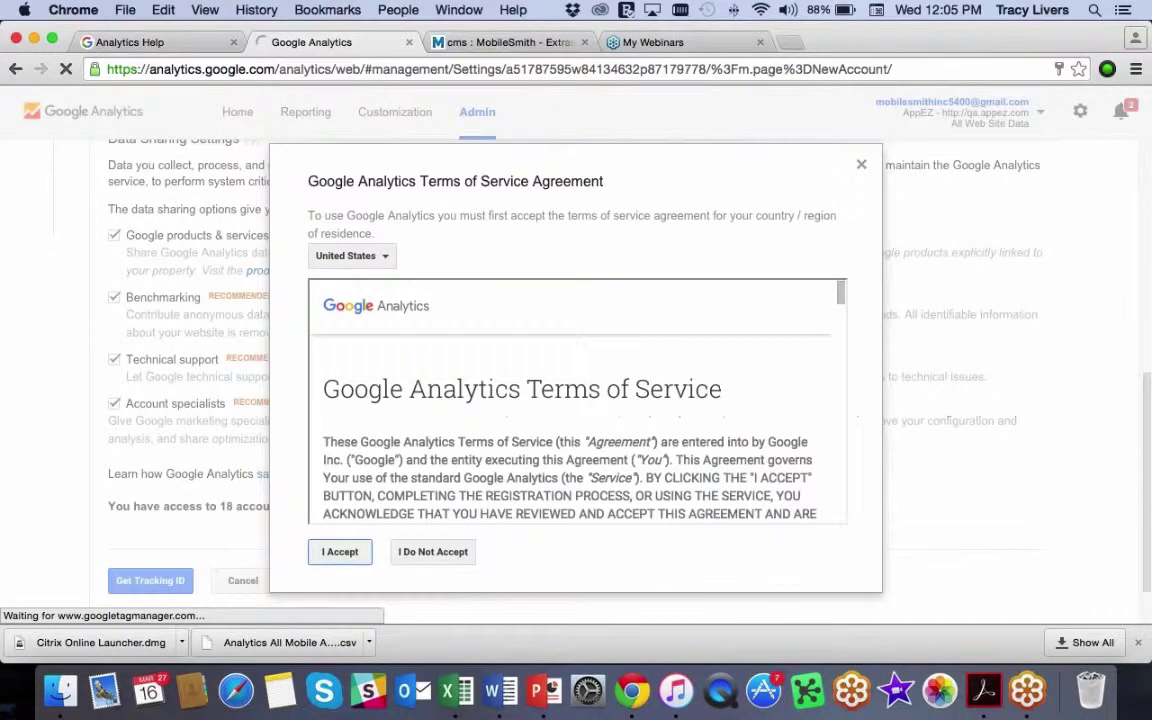
scroll(577, 400, "down", 5)
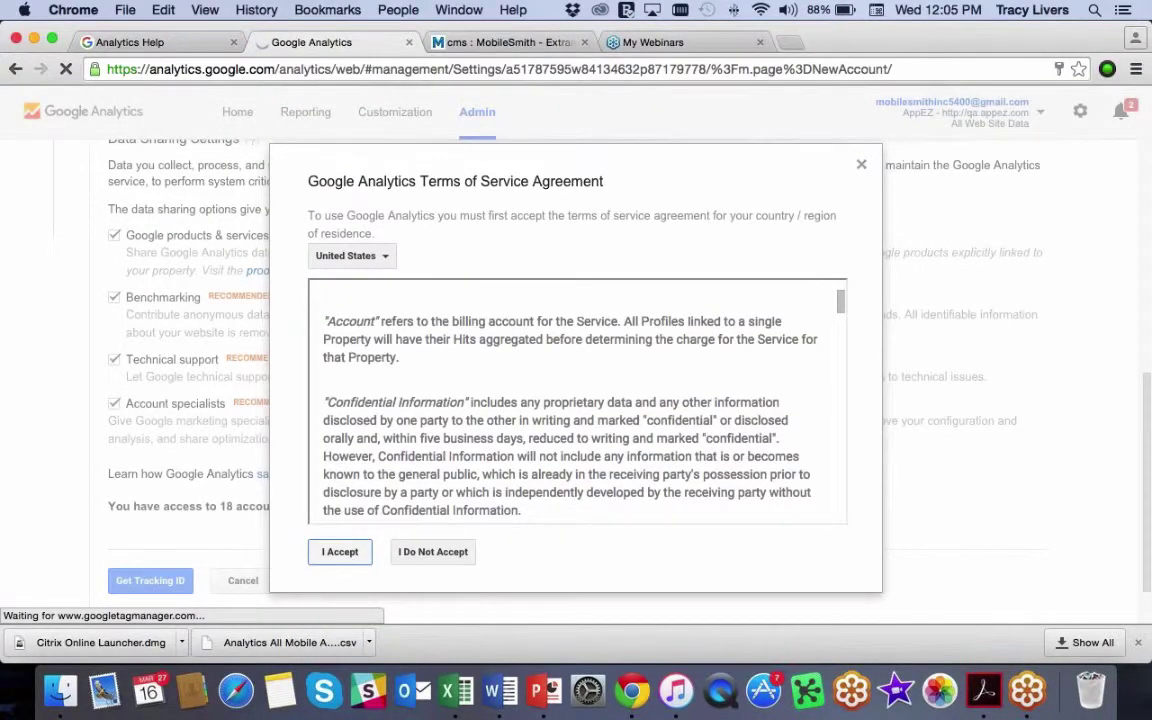
left_click(341, 553)
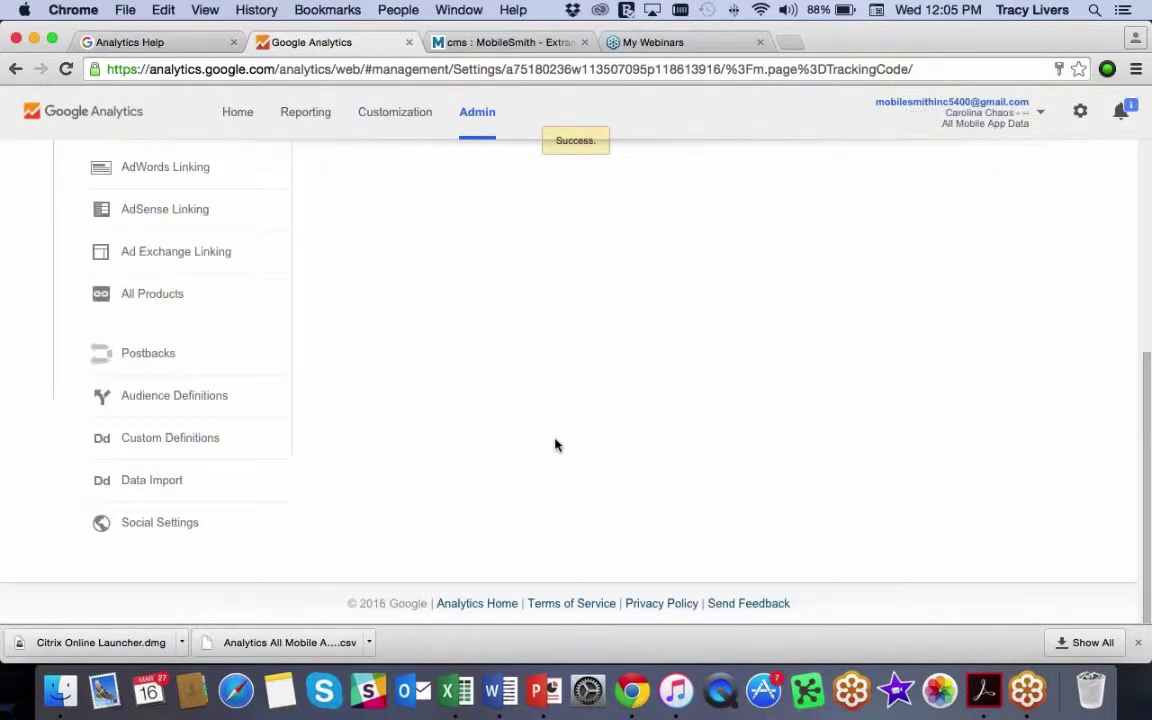
Step: Copy the tracking ID of the new Carolina Chaos property
scroll(548, 437, "up", 5)
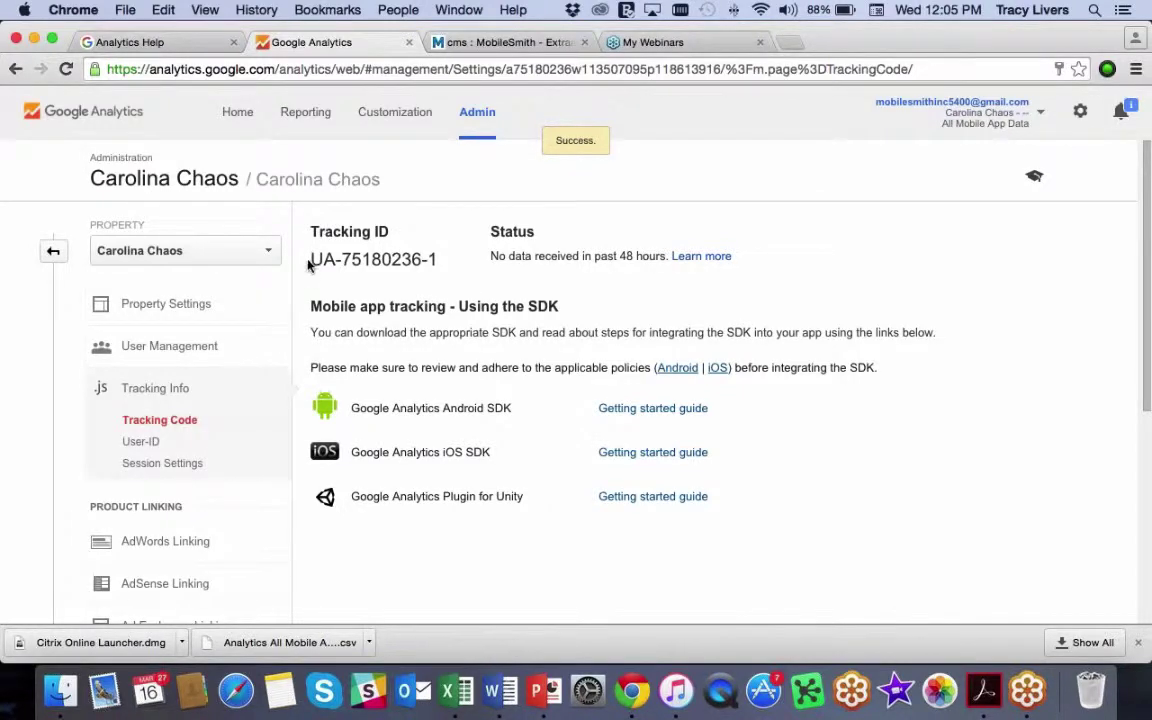
left_click_drag(308, 263, 352, 257)
left_click(460, 266)
left_click_drag(455, 266, 313, 259)
key("super+c")
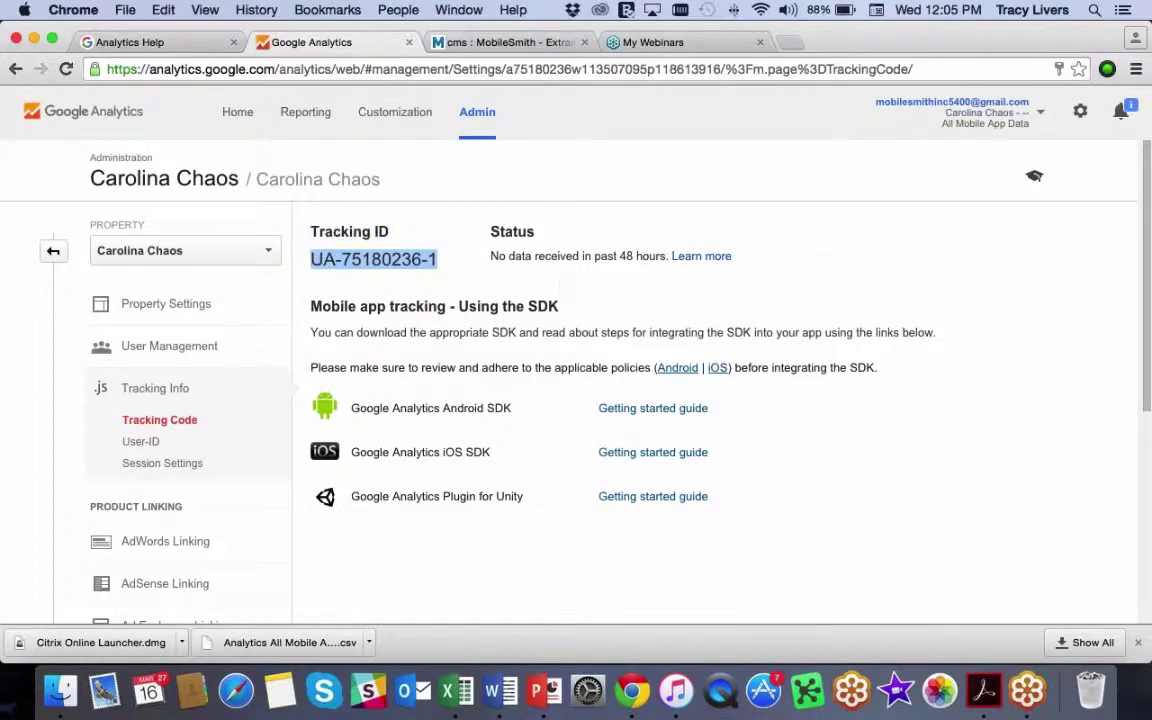
Step: Switch to MobileSmith, paste the copied tracking ID as the Android, iPhone and iPad analytics keys, and apply the configuration
left_click(503, 44)
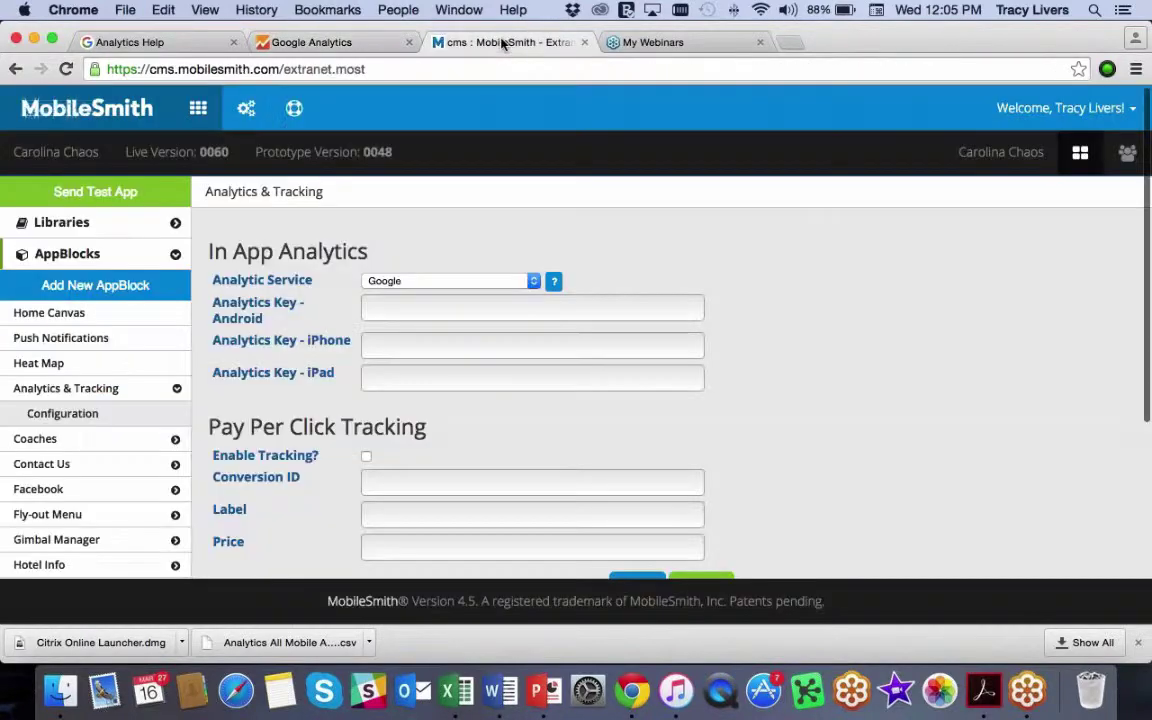
left_click(436, 308)
key("super+v")
left_click(411, 348)
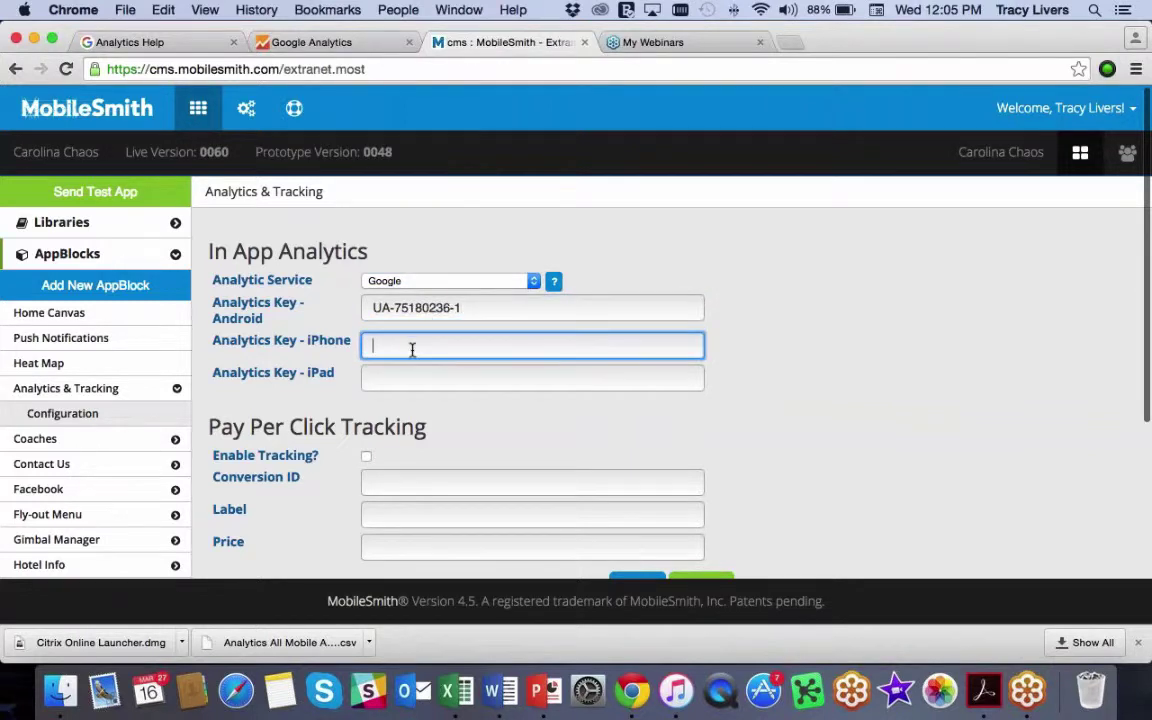
key("super+v")
key("Tab")
key("super+v")
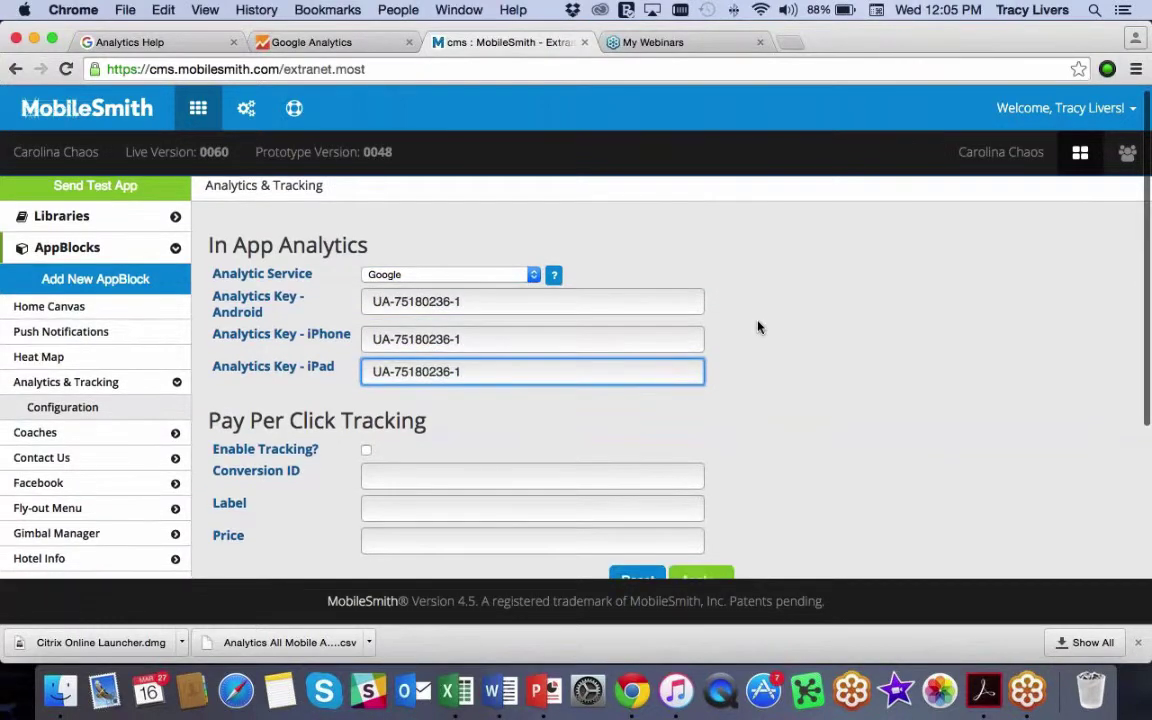
scroll(757, 327, "down", 3)
right_click(714, 466)
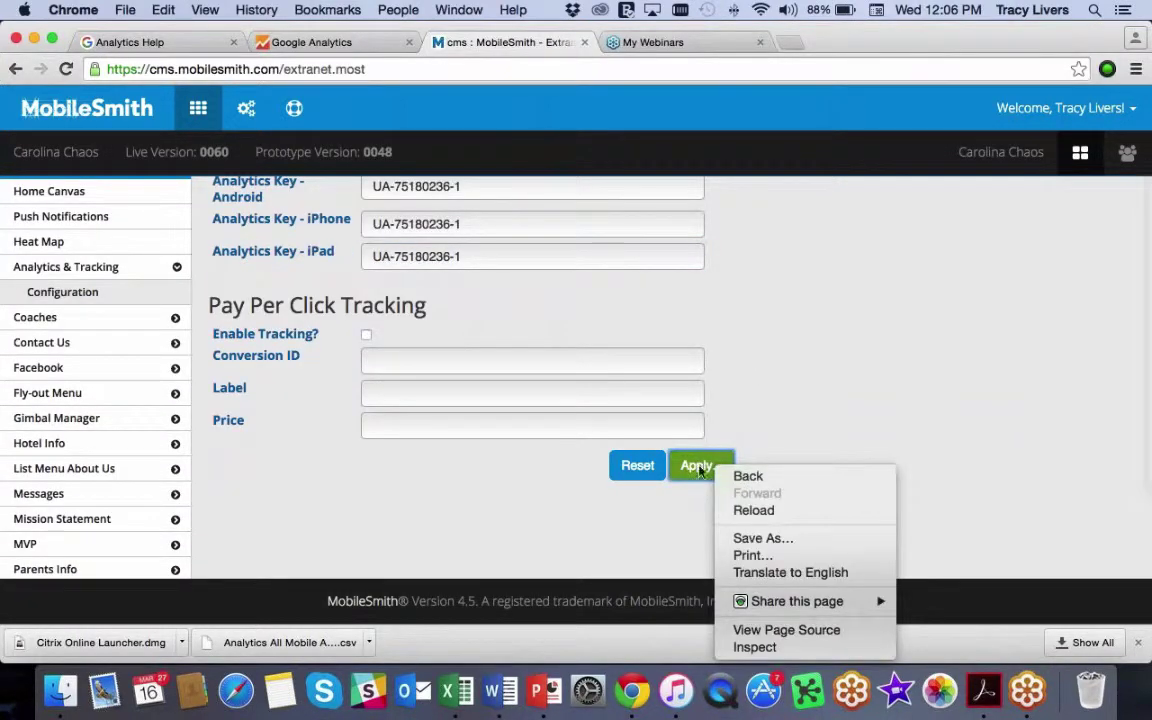
left_click(700, 466)
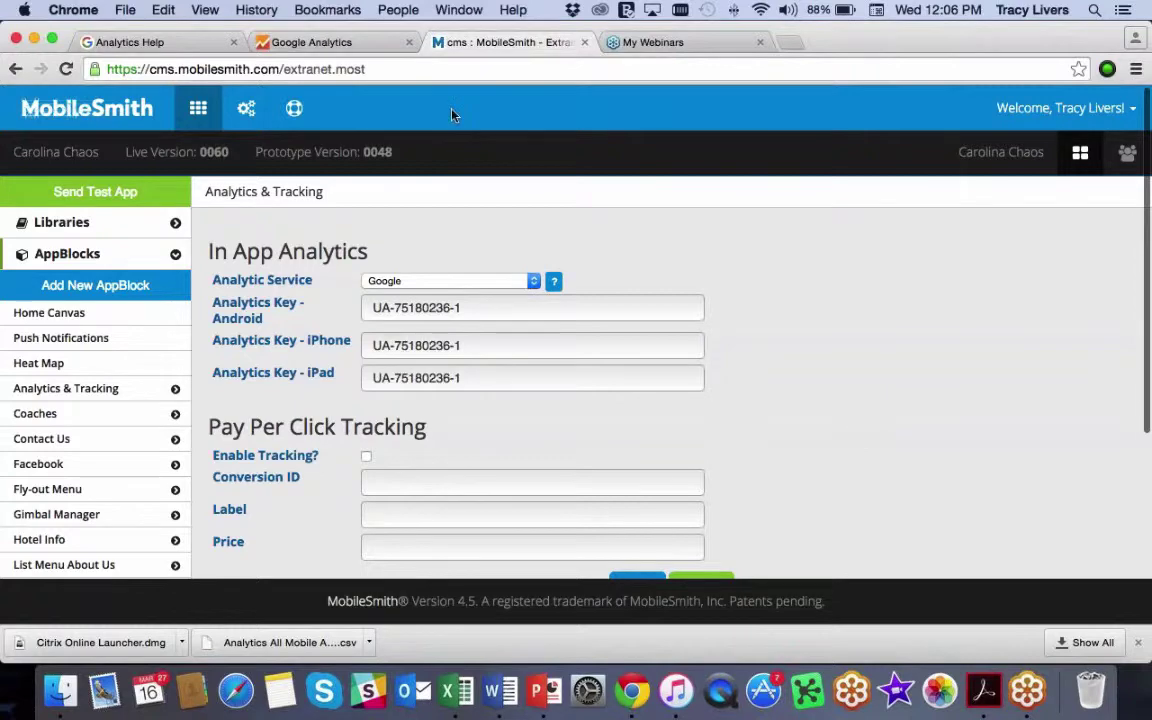
Step: Switch to Google Analytics and open the All Mobile App Data report of the Carolina Chaos account from the home page
left_click(326, 44)
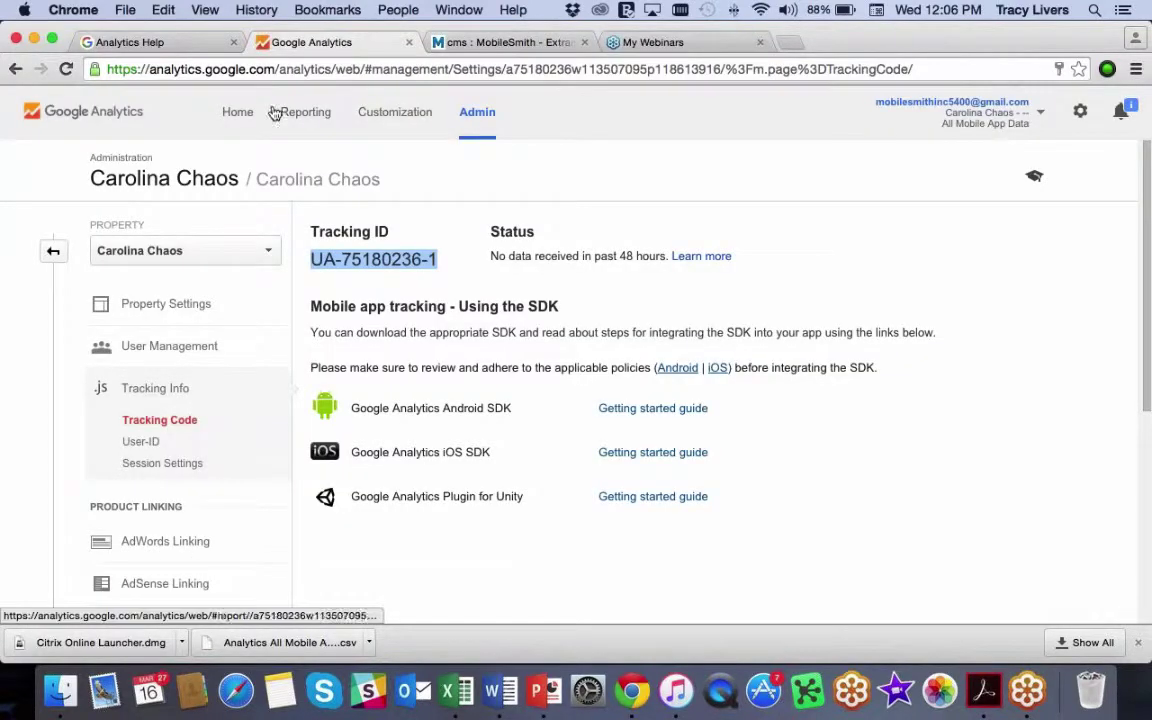
left_click(232, 112)
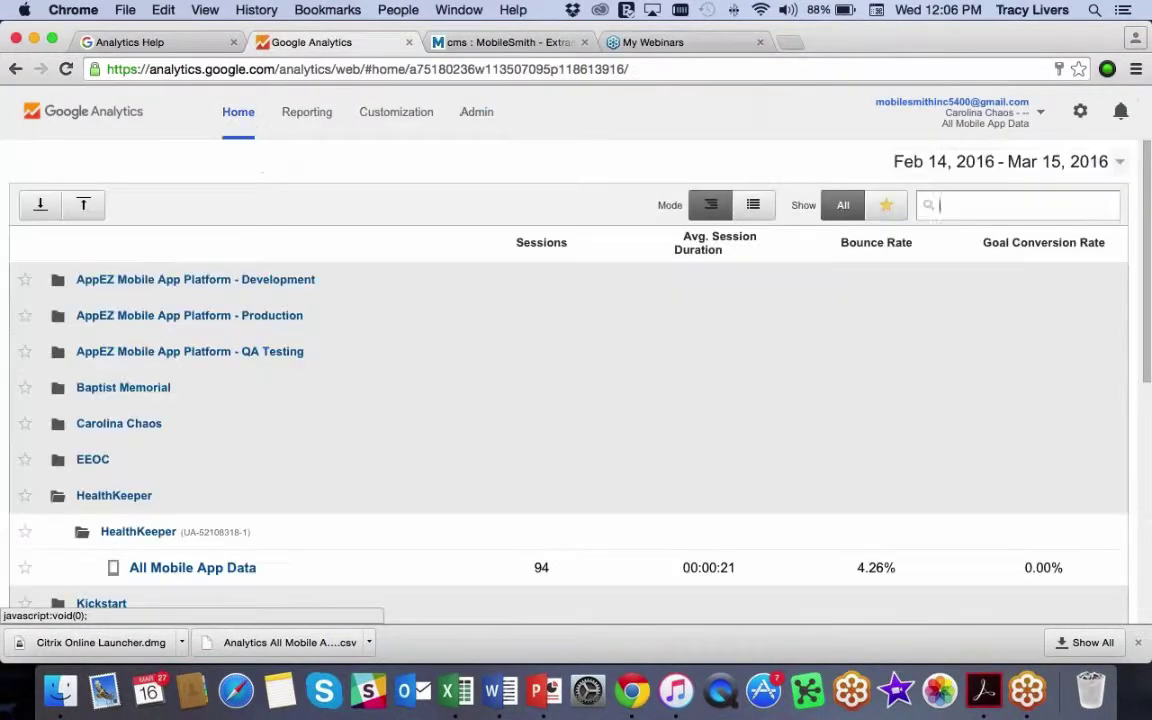
left_click(57, 495)
scroll(225, 427, "down", 5)
scroll(226, 393, "up", 10)
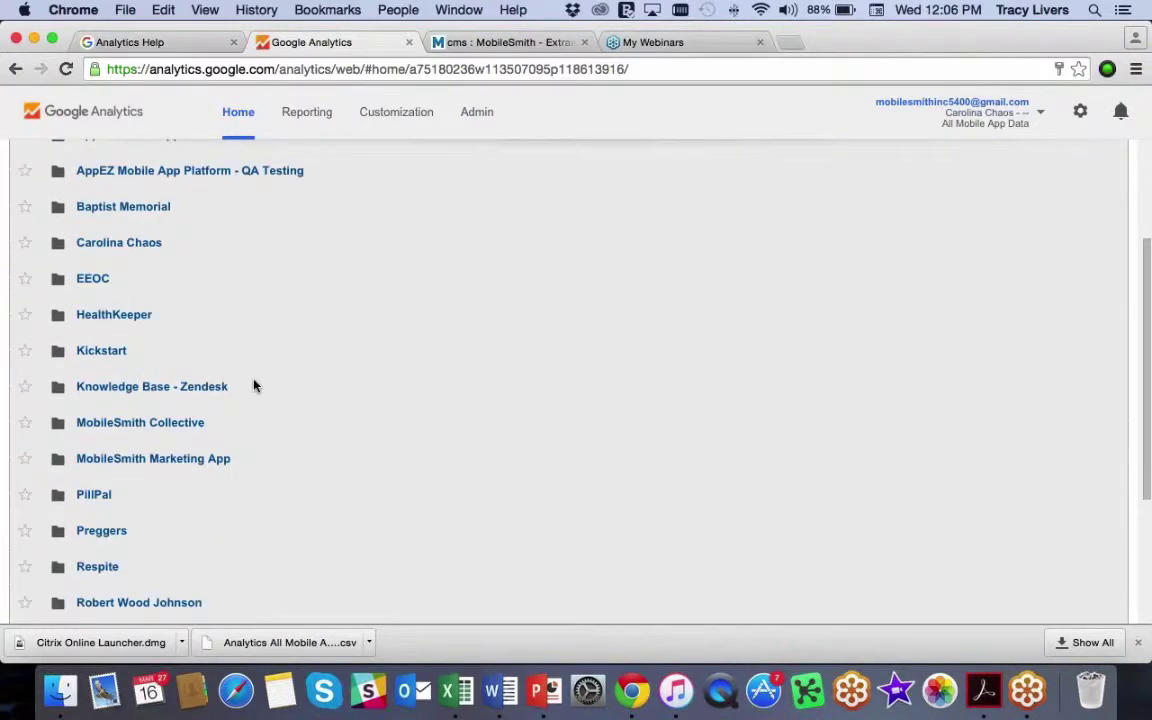
key("super+a")
key("Return")
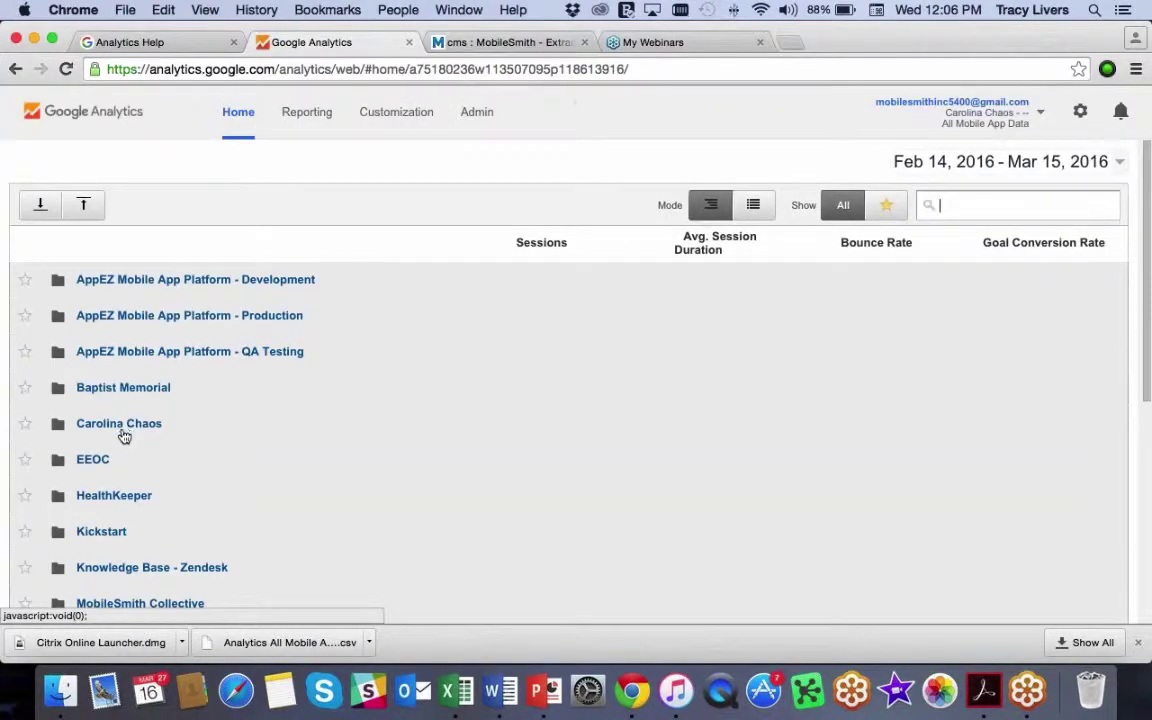
left_click(60, 426)
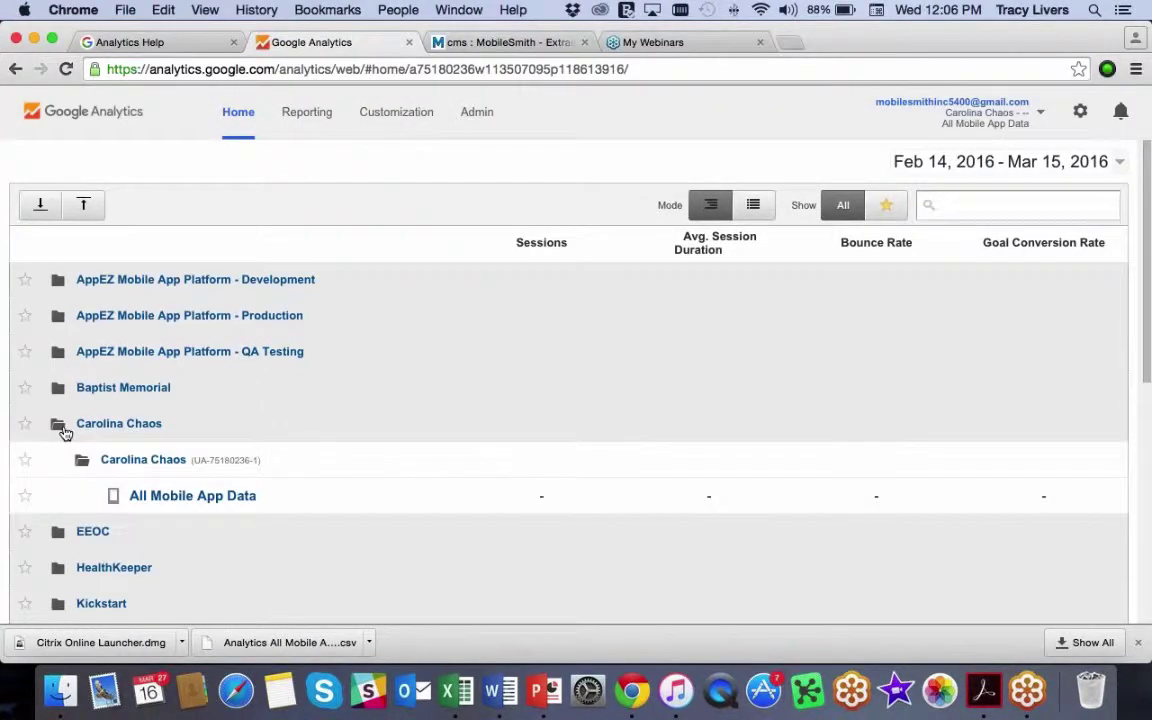
left_click(193, 492)
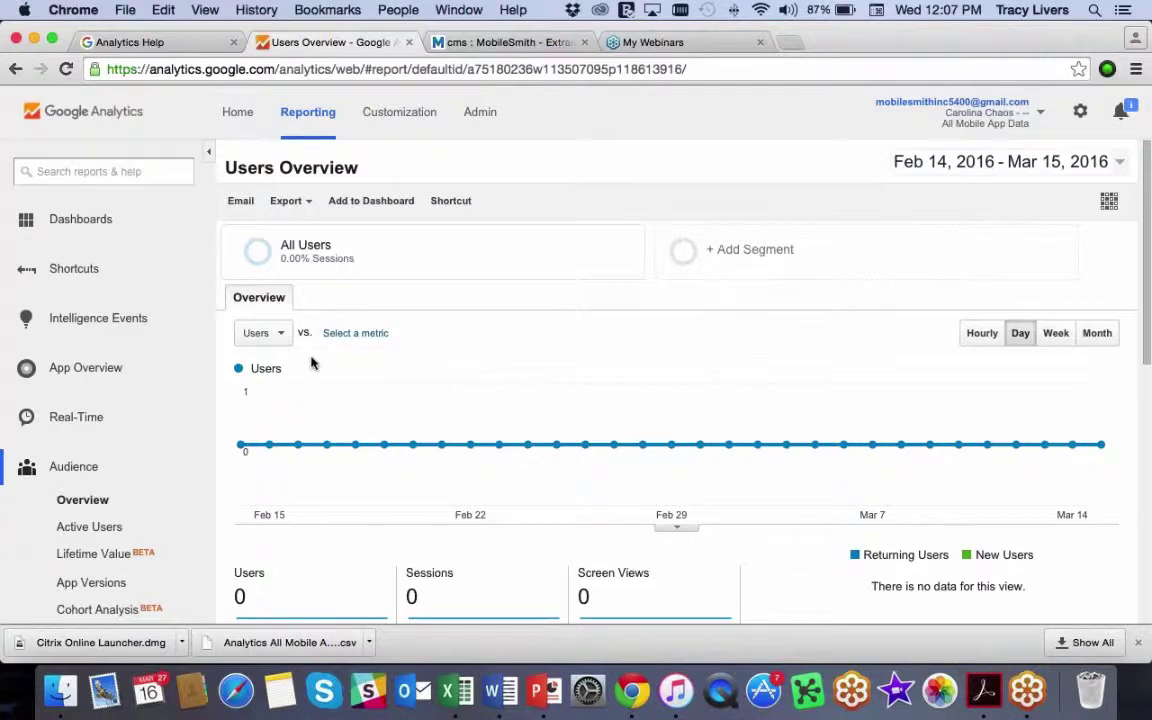
Step: Open the HealthKeeper account's All Mobile App Data report from the home page and examine its Users Overview charts and metrics
left_click(237, 113)
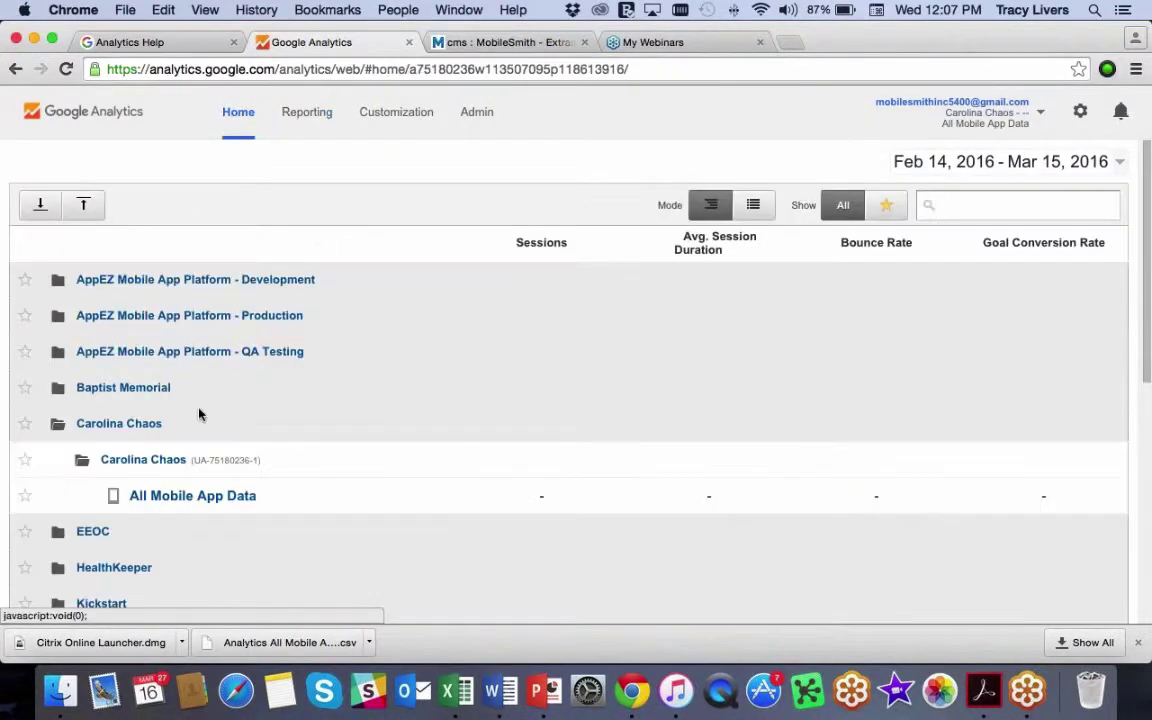
left_click(57, 423)
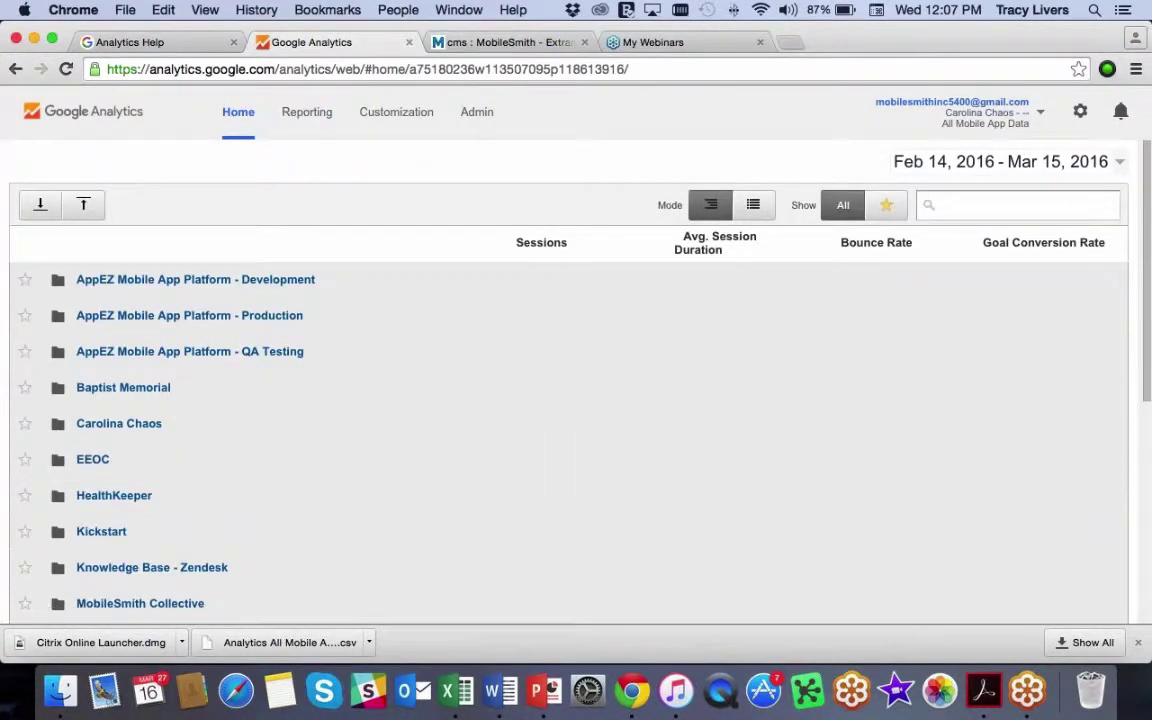
left_click(58, 495)
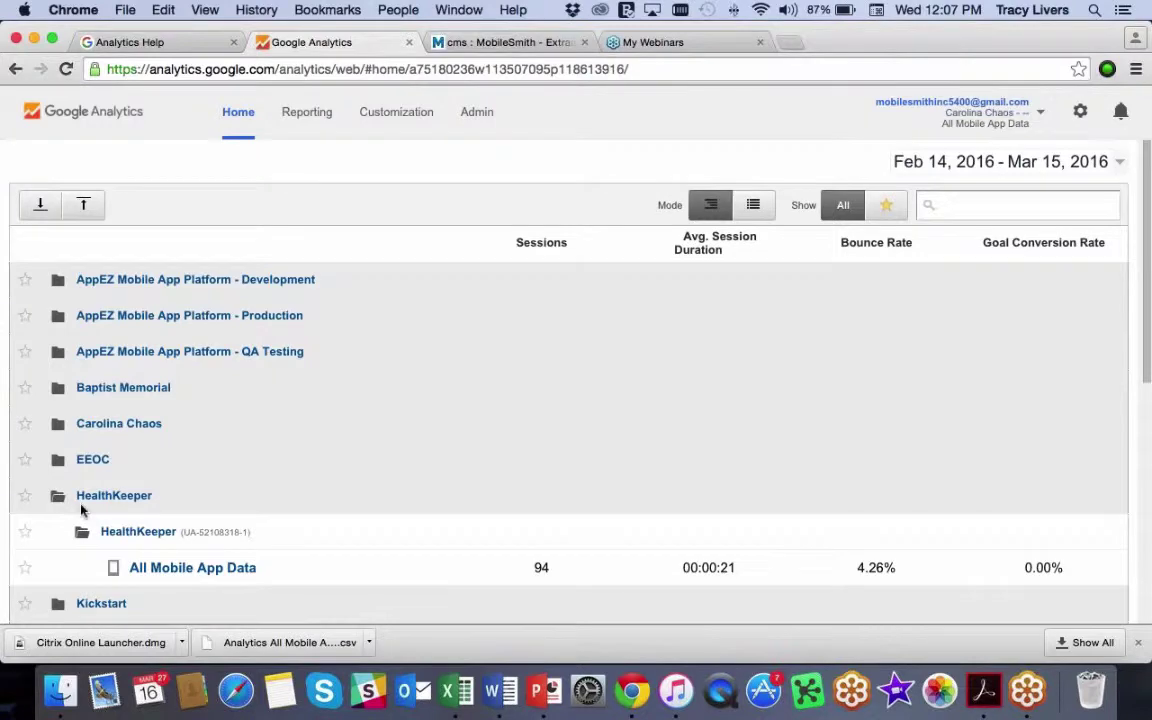
left_click(214, 575)
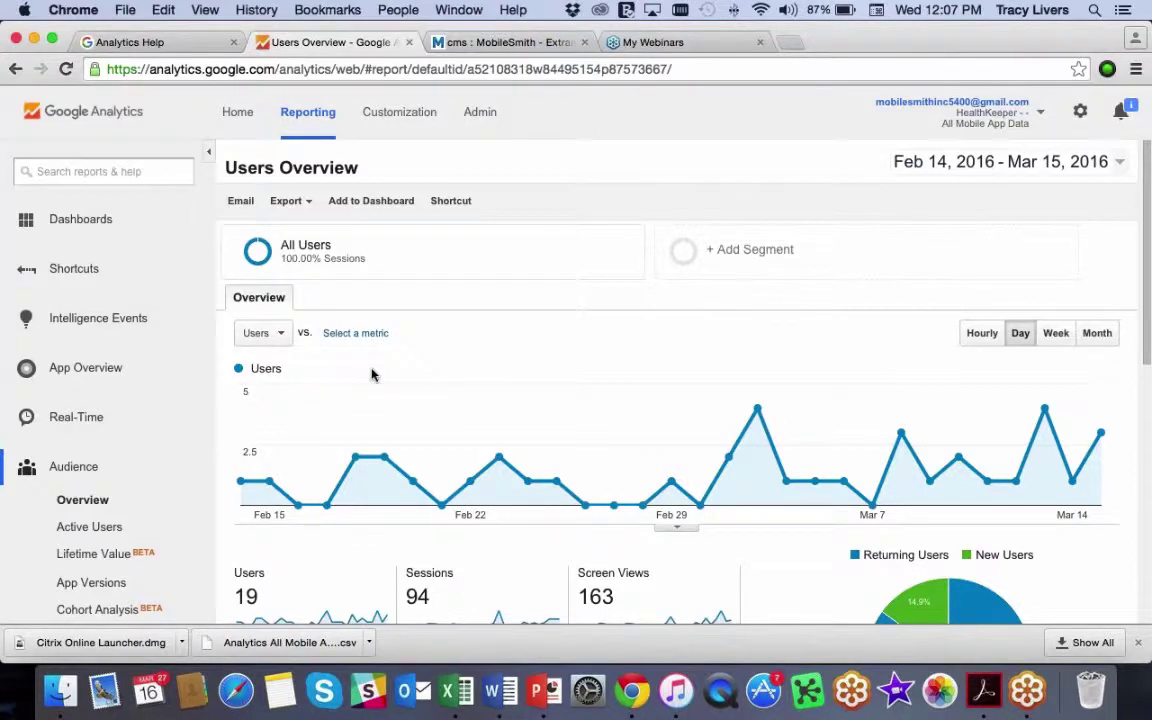
scroll(371, 375, "down", 3)
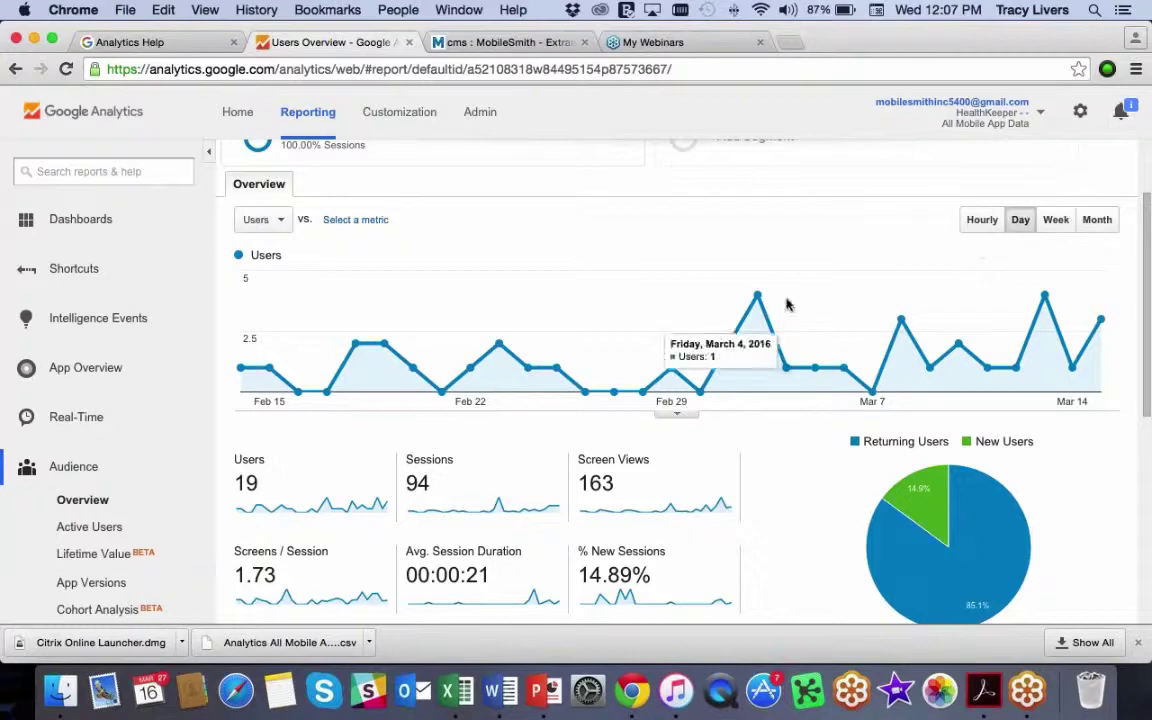
scroll(551, 368, "down", 3)
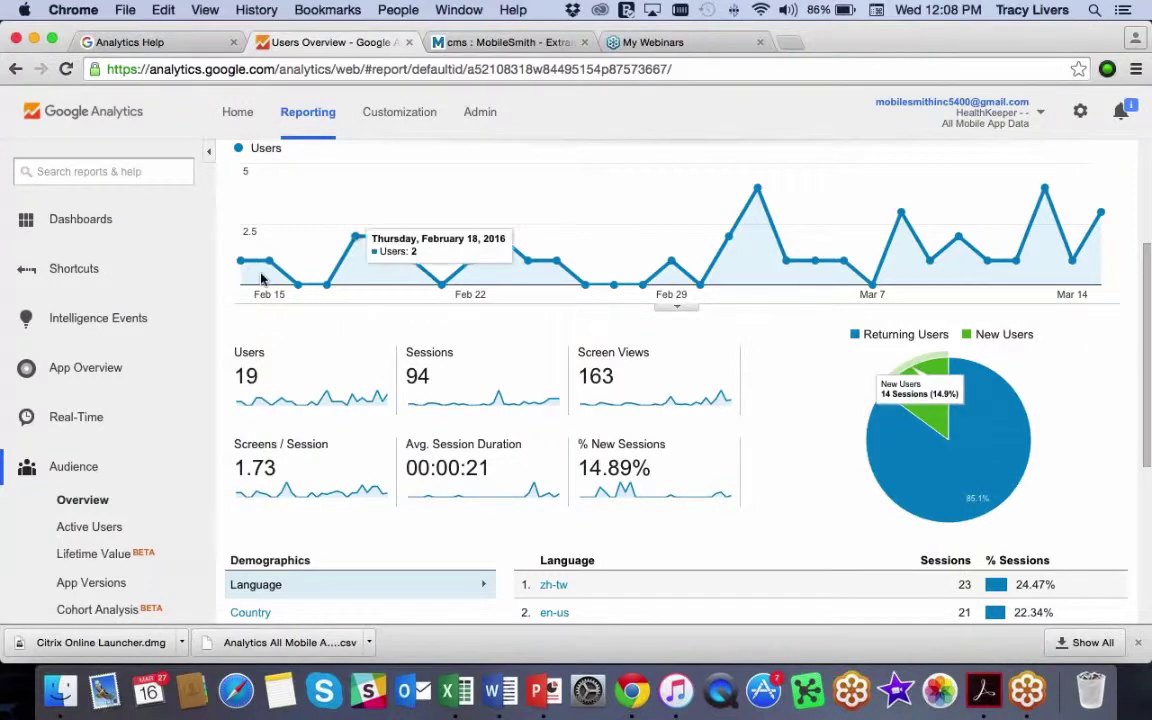
Step: Open HealthKeeper's private My Dashboard and examine its New Users and Users charts
left_click(84, 222)
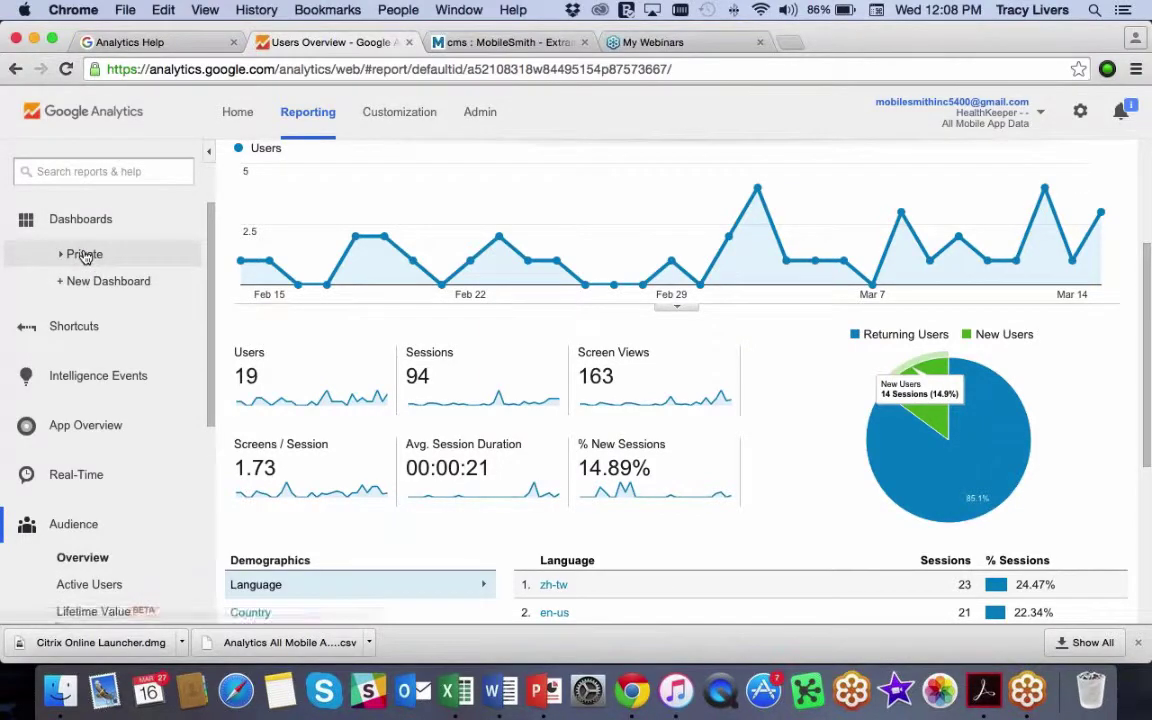
left_click(85, 256)
left_click(115, 285)
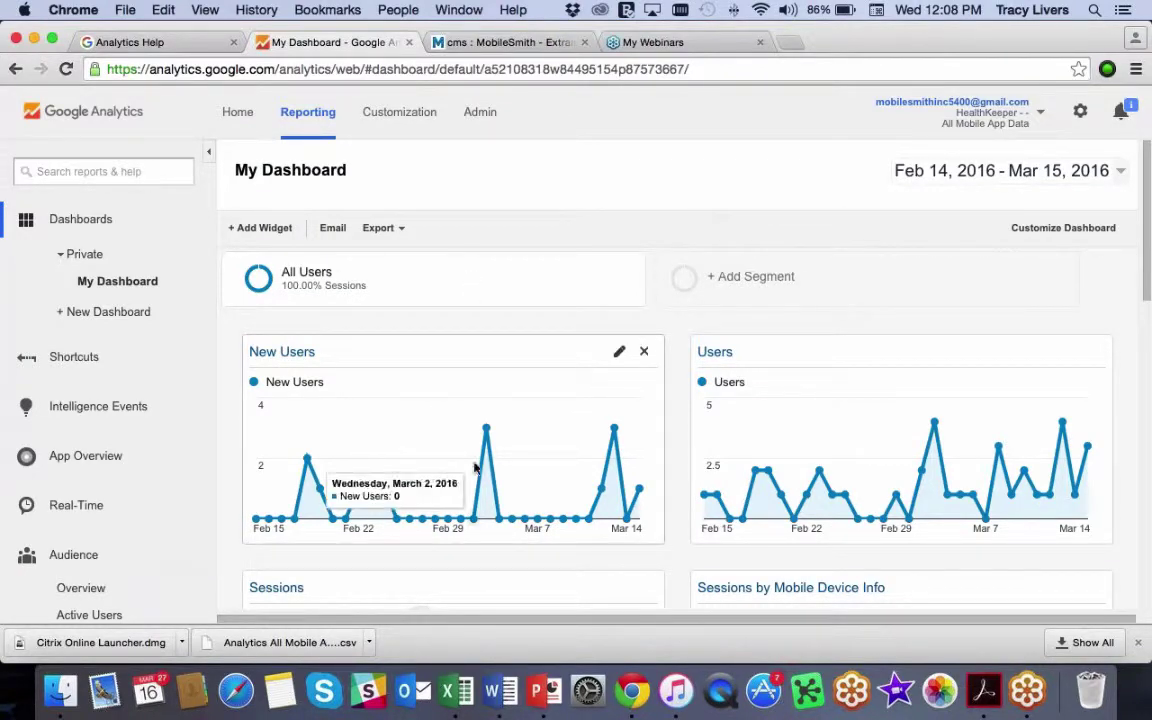
mouse_move(486, 467)
scroll(486, 467, "down", 5)
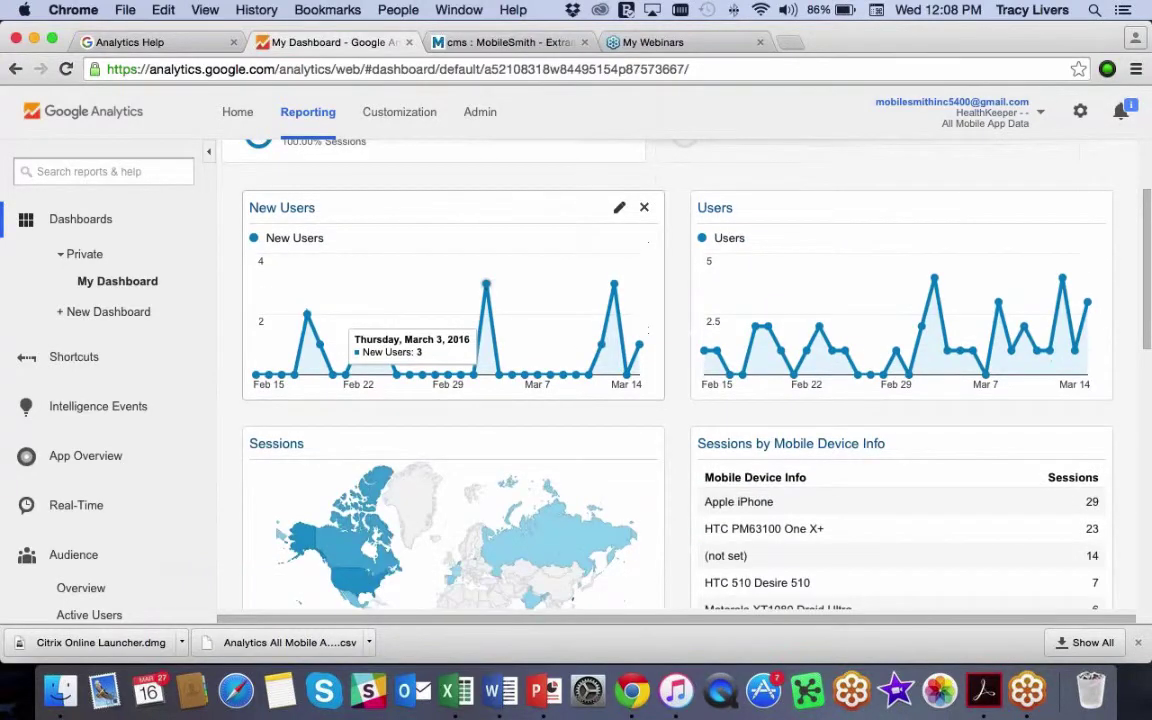
Step: Examine the dashboard's sessions map, mobile devices, session duration, screen views, goal completions and revenue widgets
mouse_move(354, 447)
mouse_move(571, 421)
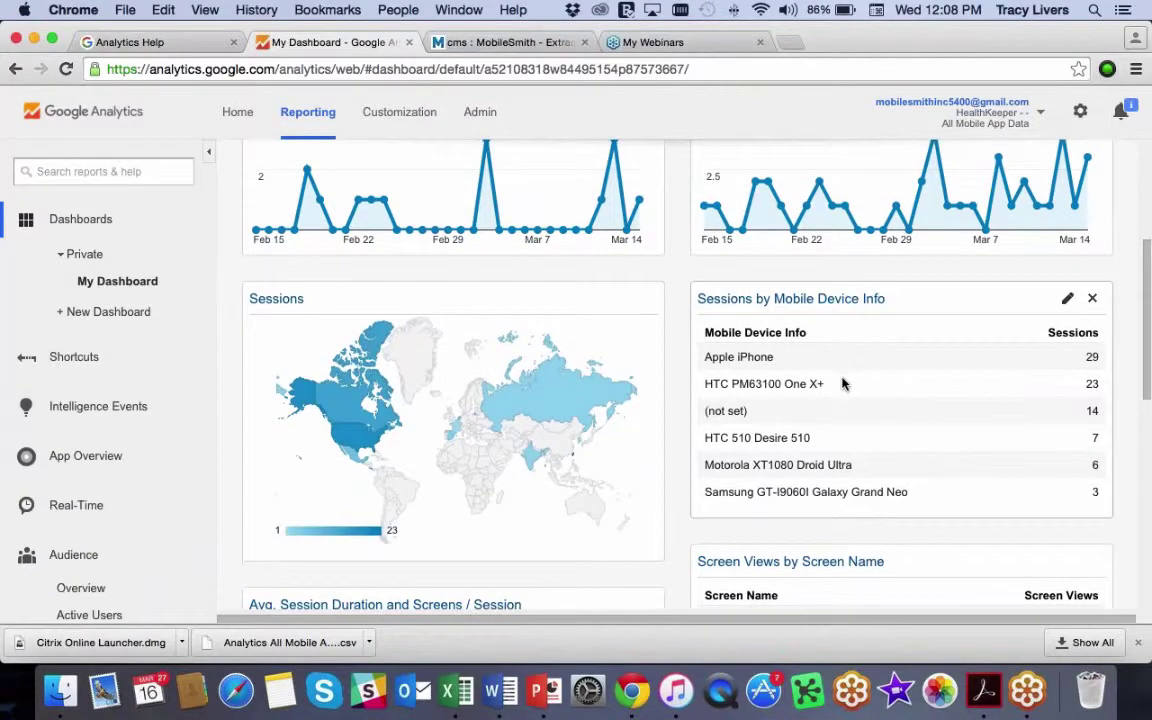
scroll(835, 330, "down", 2)
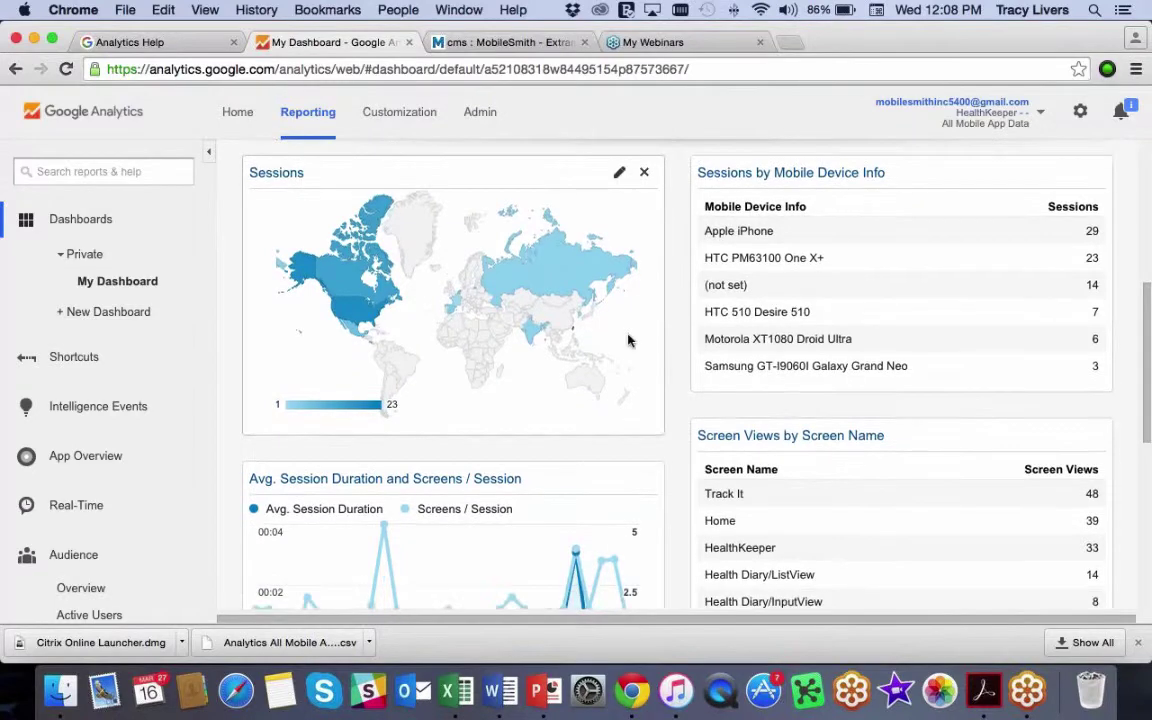
scroll(627, 337, "down", 3)
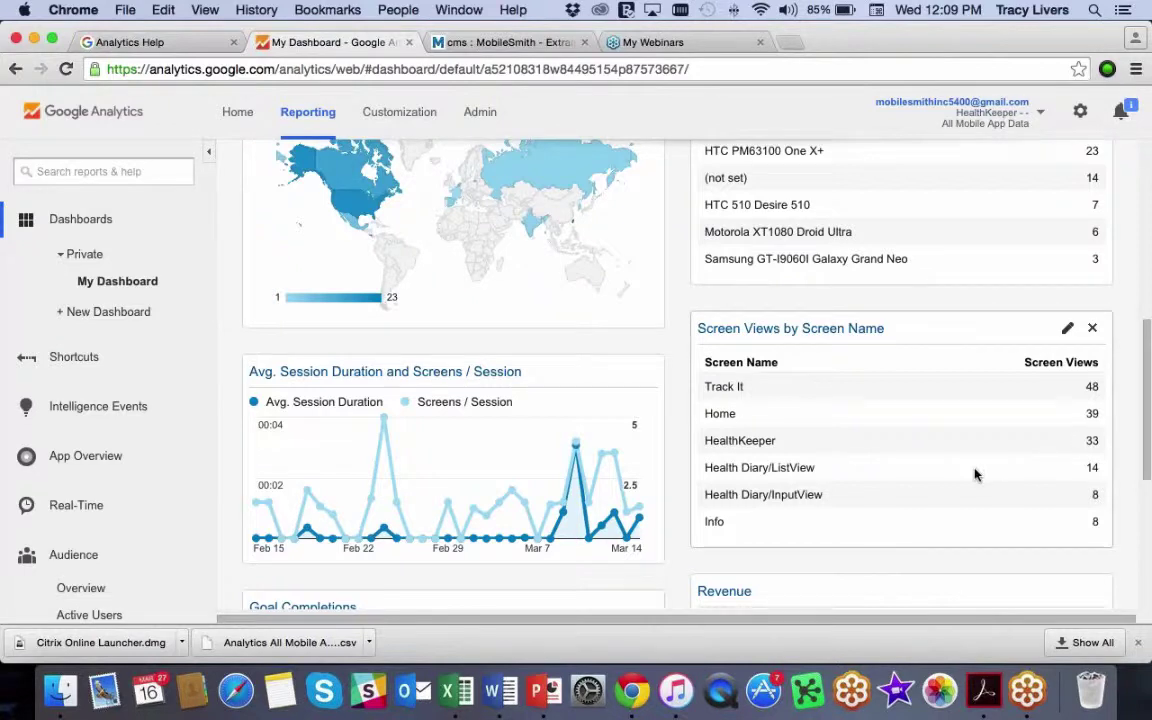
scroll(965, 473, "down", 2)
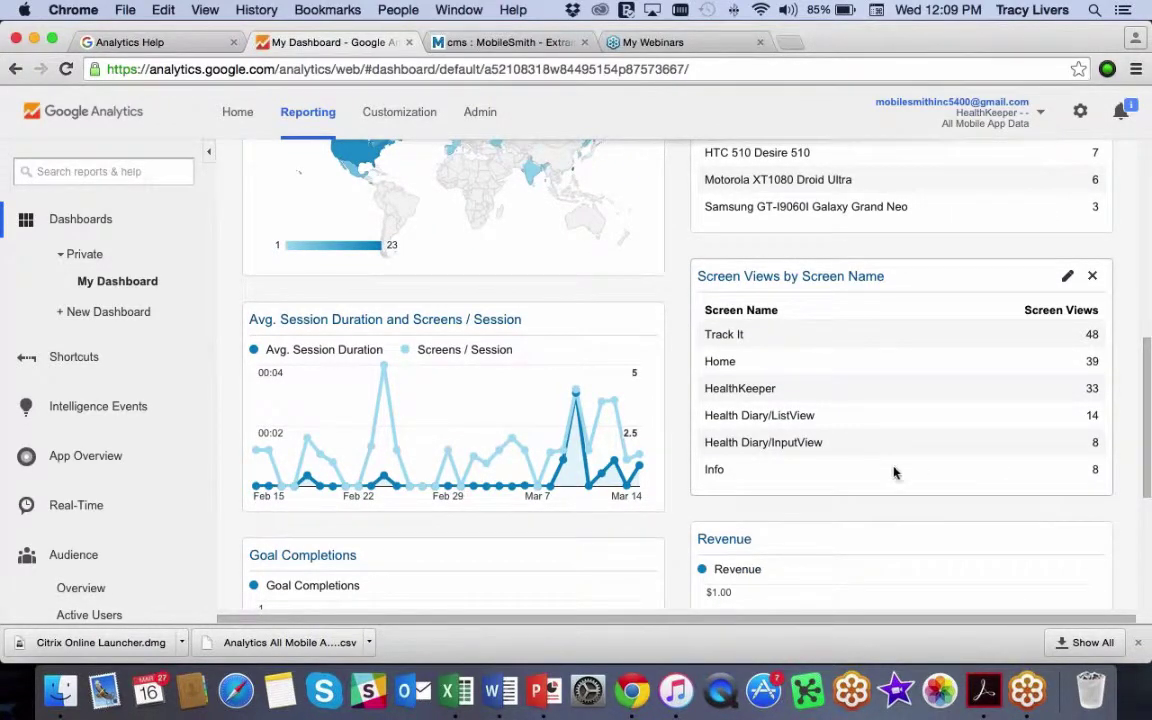
scroll(890, 472, "down", 3)
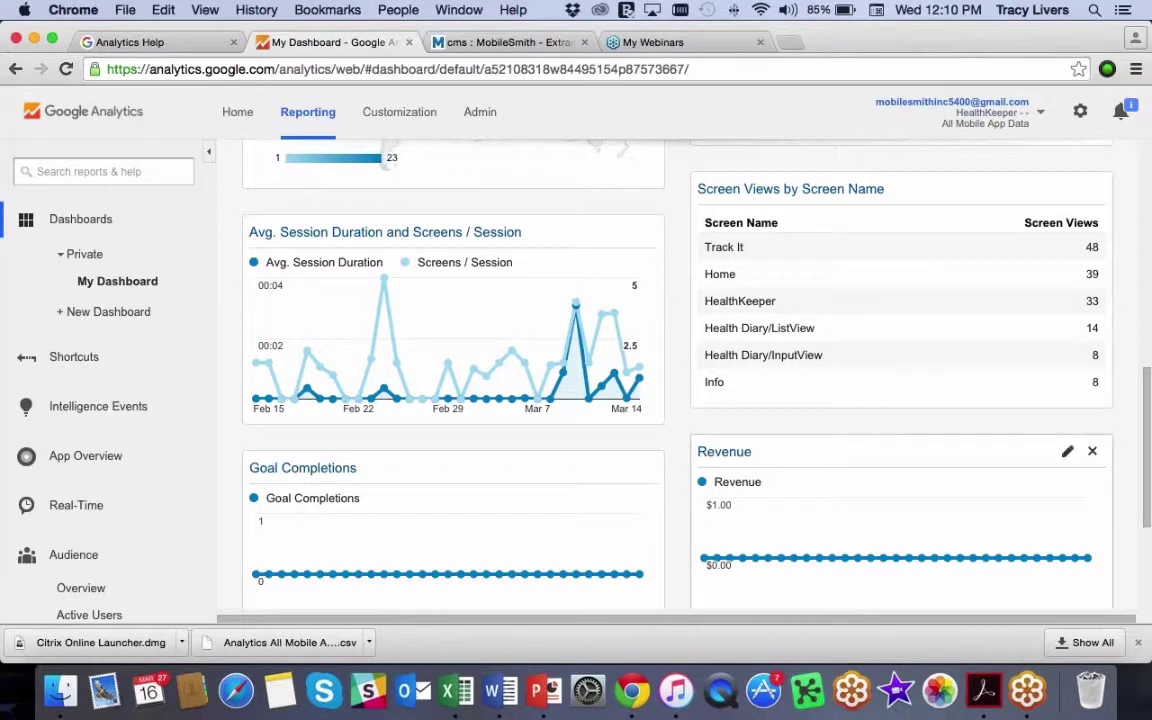
scroll(689, 435, "down", 2)
mouse_move(499, 430)
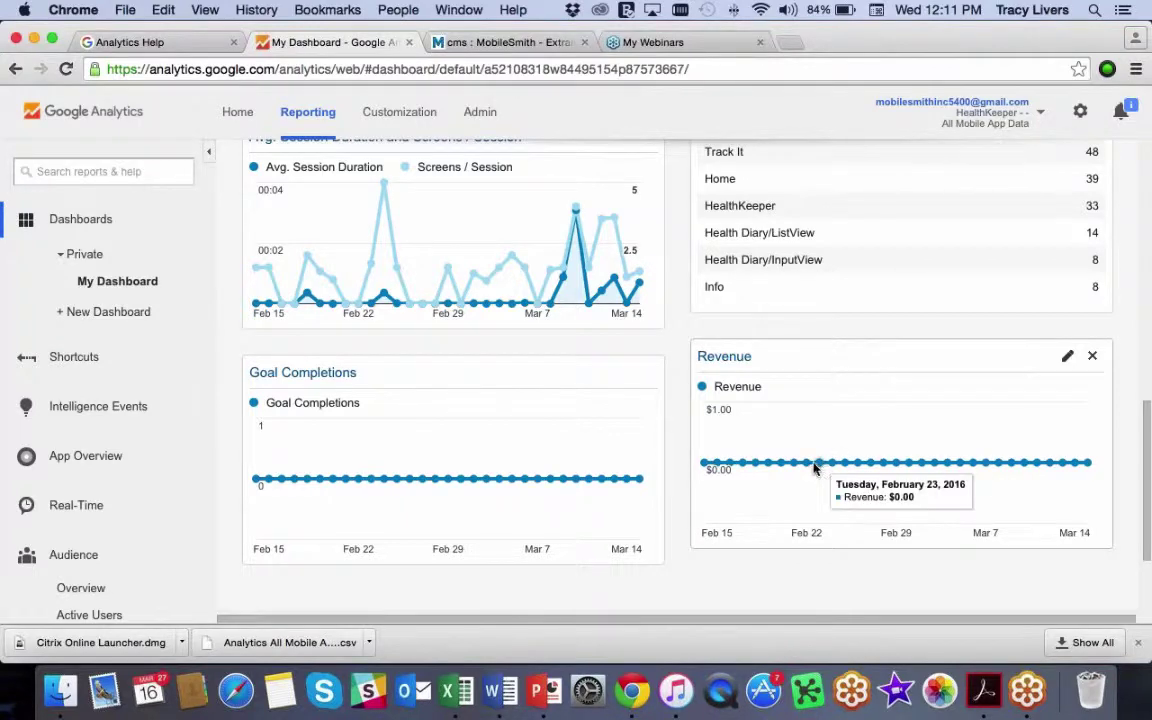
scroll(812, 467, "down", 5)
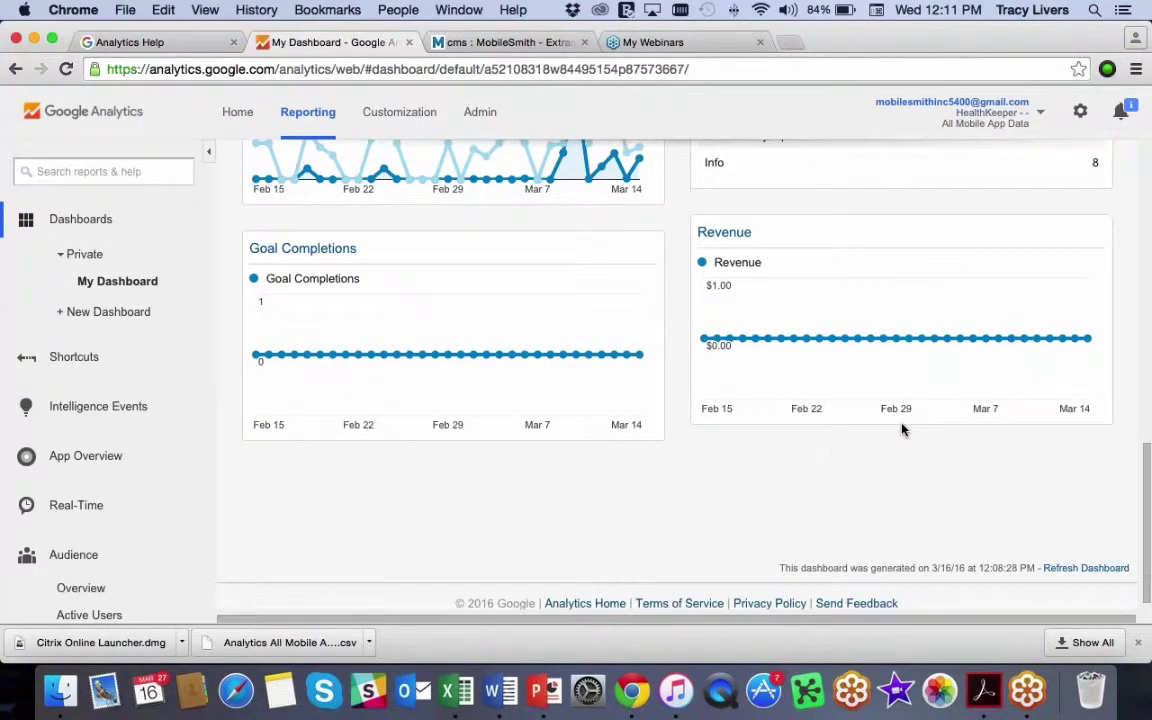
Step: Return to the dashboard's user charts and open the Intelligence Events overview report
scroll(838, 447, "down", 1)
scroll(834, 447, "up", 10)
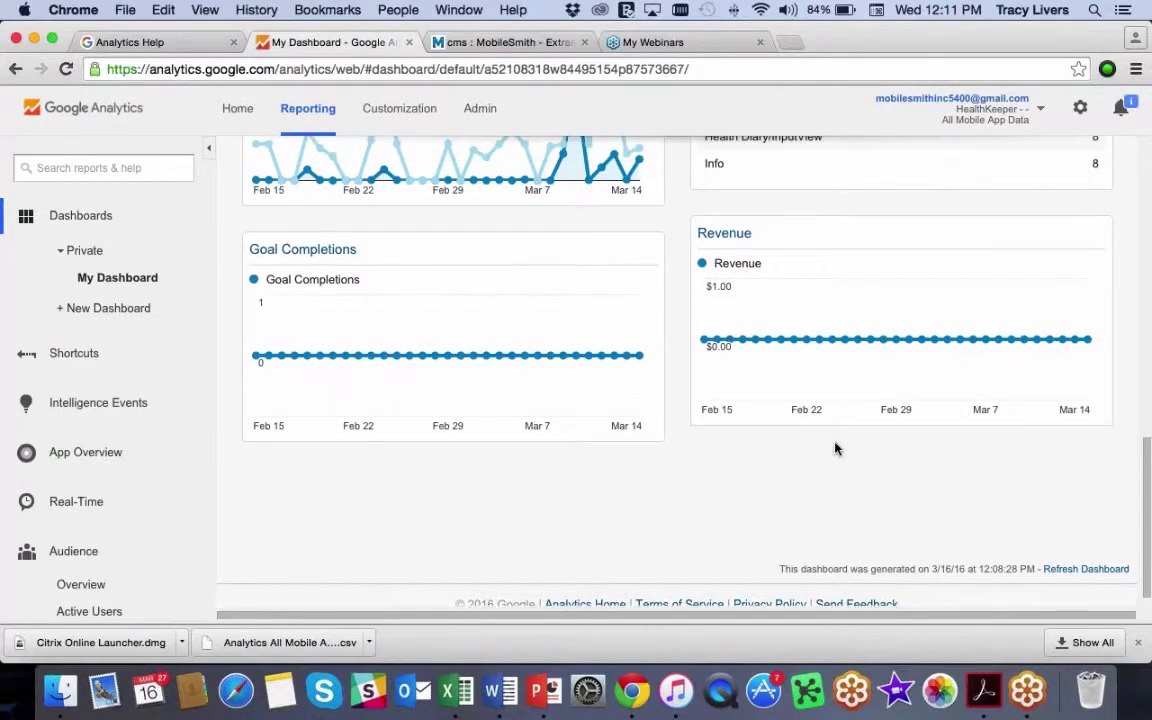
scroll(824, 447, "up", 6)
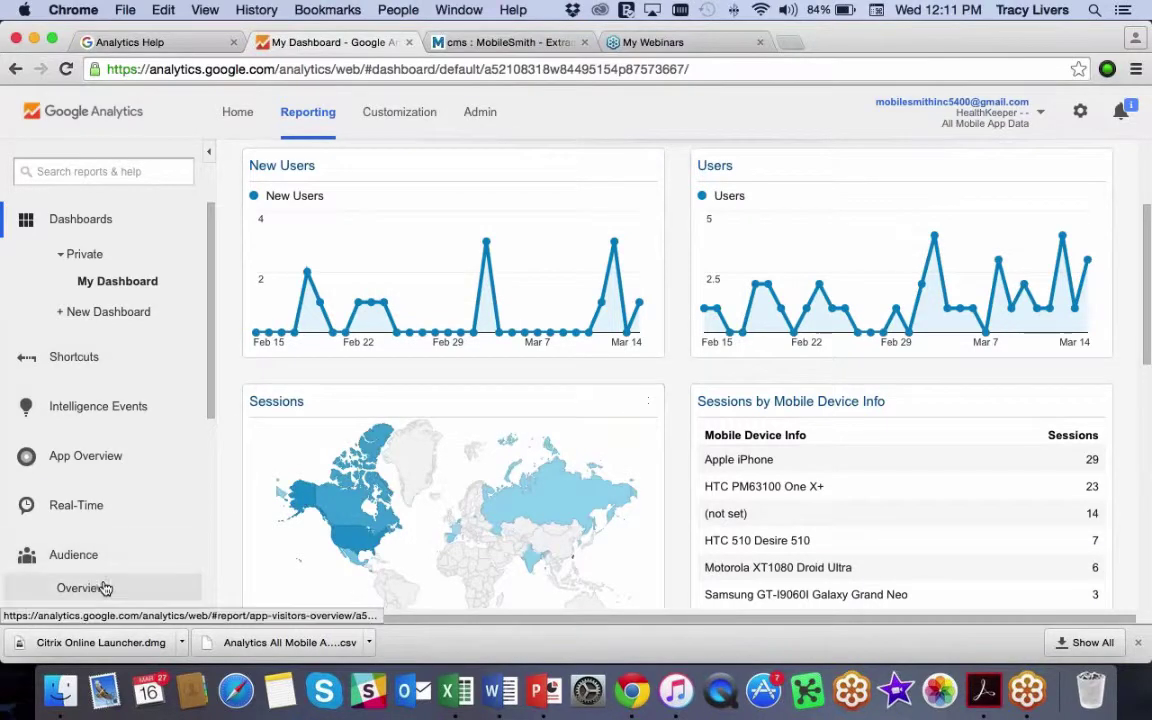
left_click(116, 412)
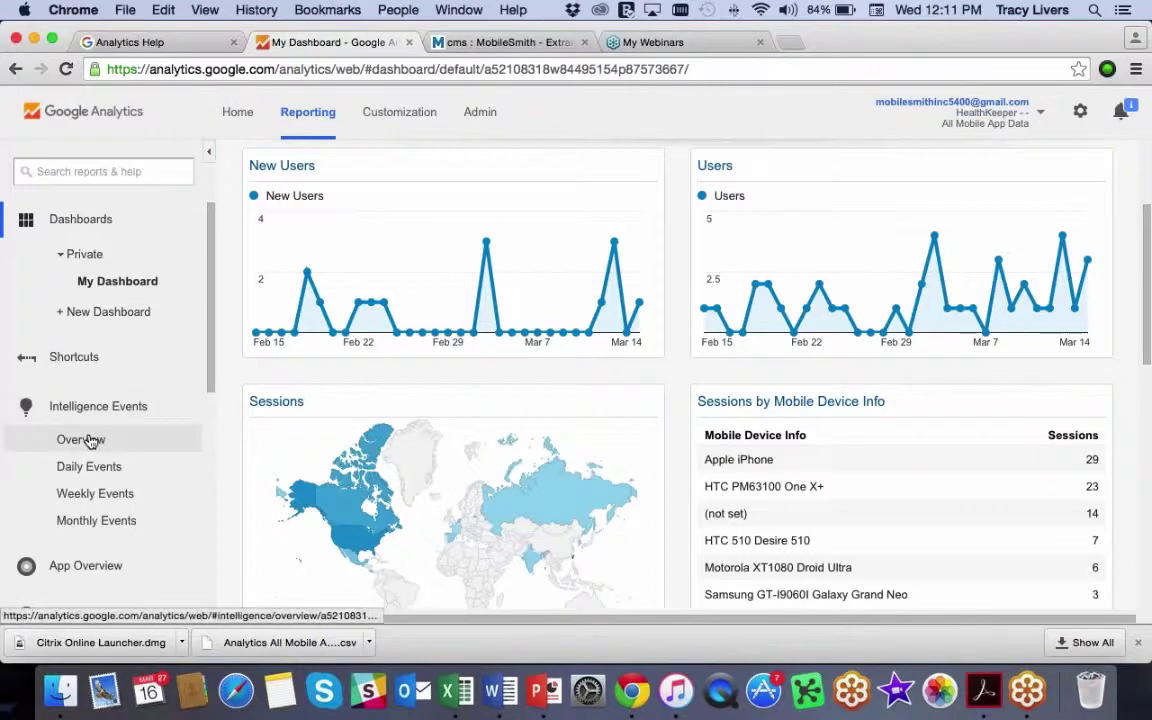
left_click(88, 440)
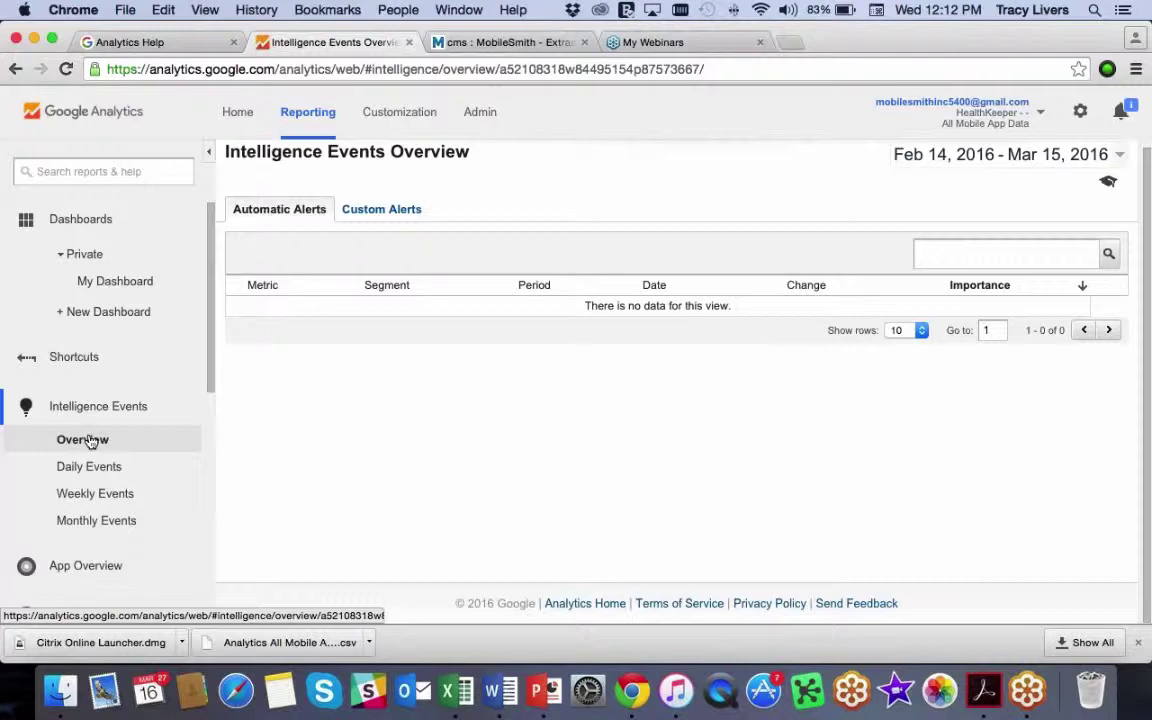
Step: Open the App Overview report and examine its New Users and Active Users charts
scroll(100, 435, "down", 5)
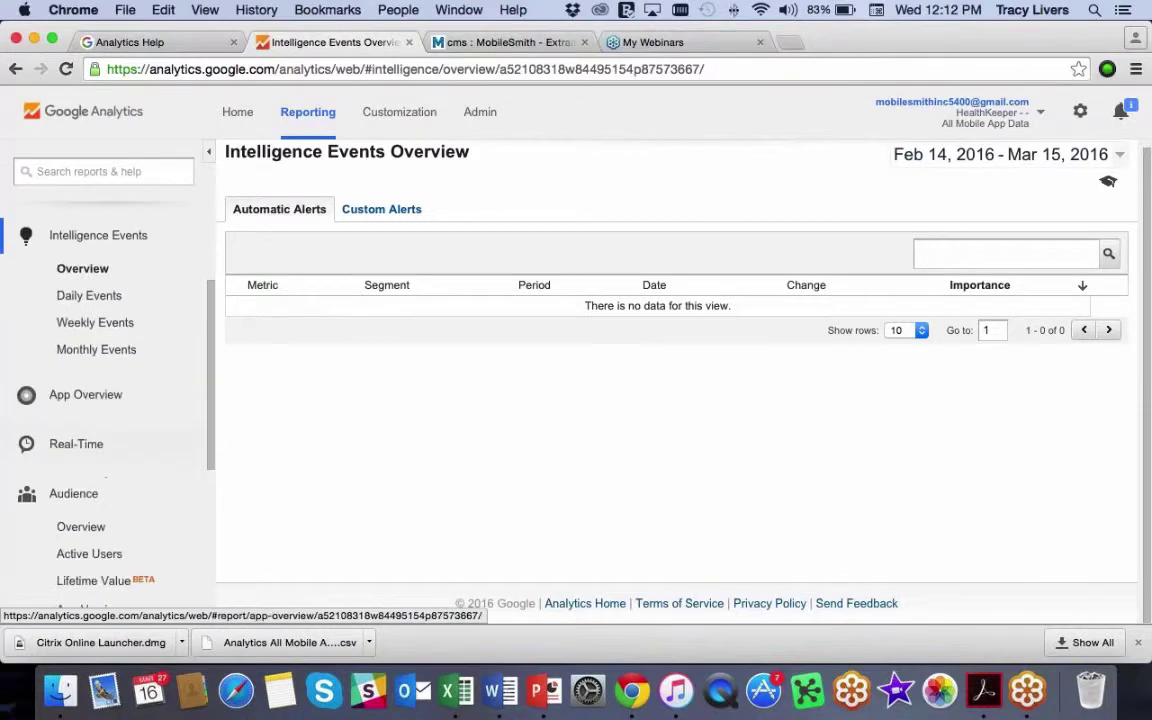
left_click(88, 398)
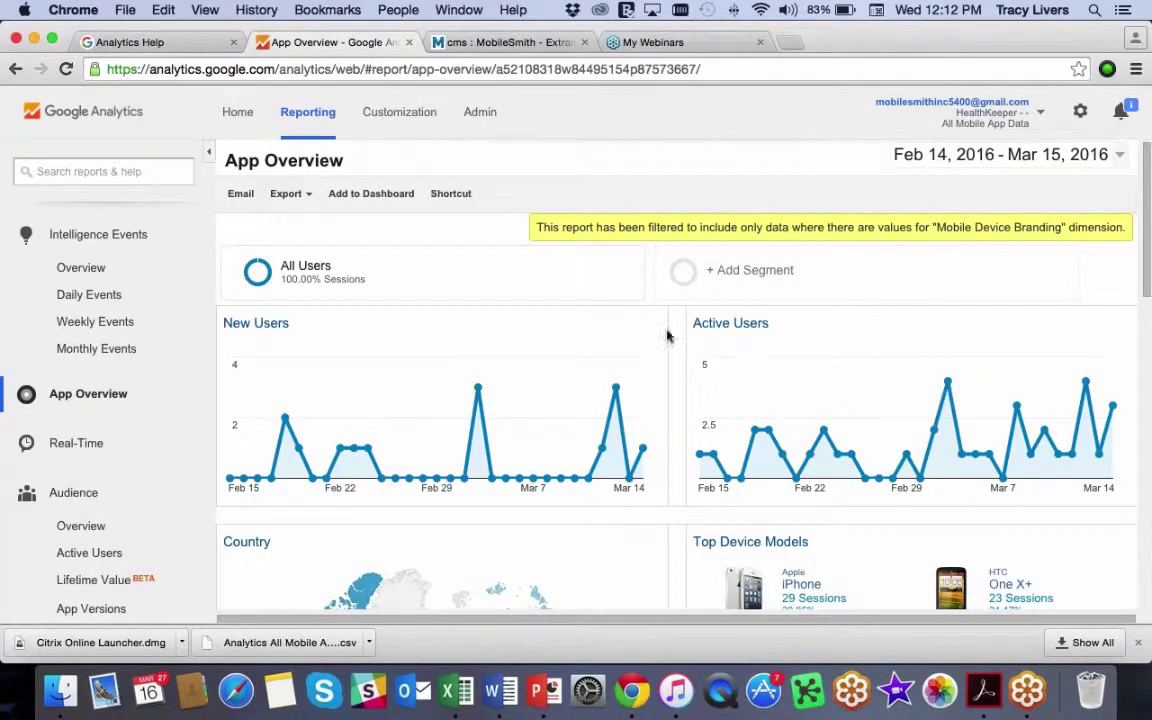
scroll(670, 373, "down", 1)
scroll(665, 373, "down", 3)
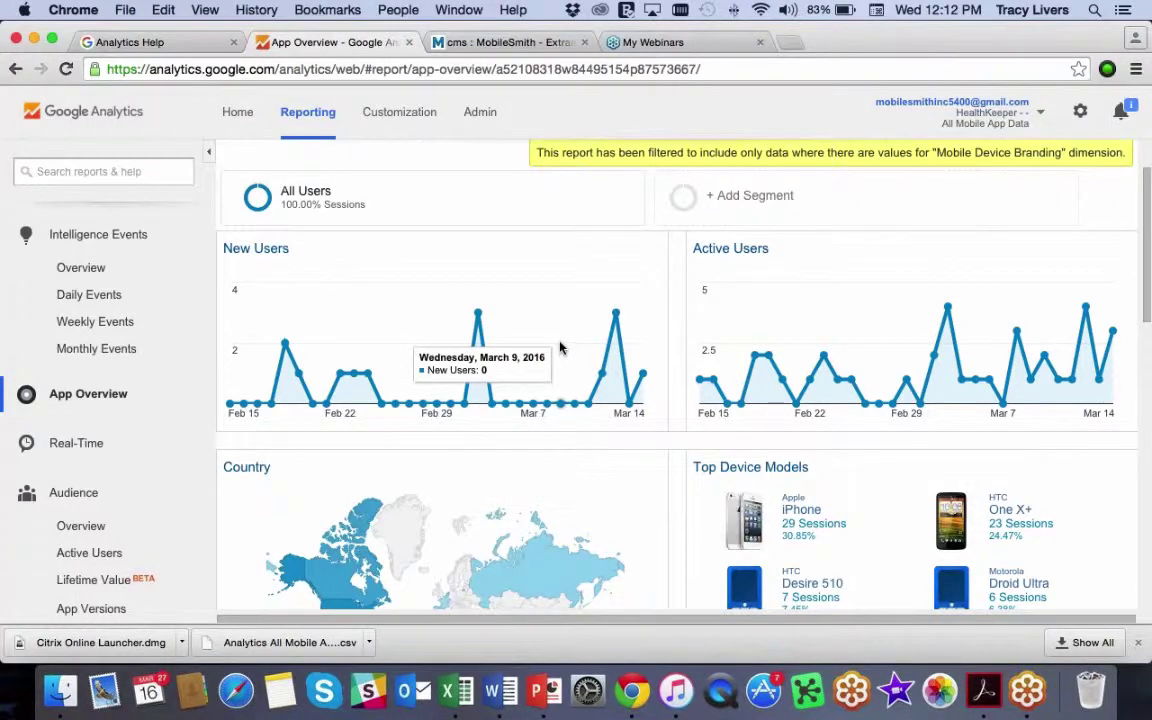
scroll(540, 430, "down", 2)
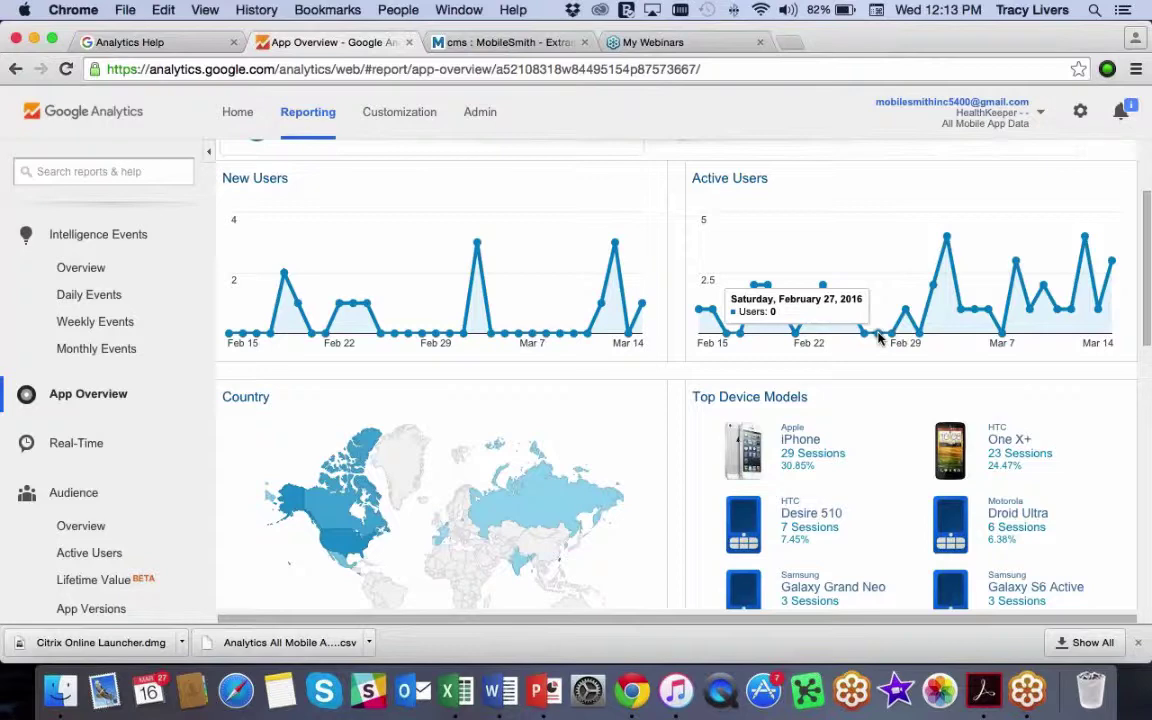
Step: Examine the App Overview's Country map, including Russia's sessions, and the Top Device Models
scroll(600, 395, "down", 3)
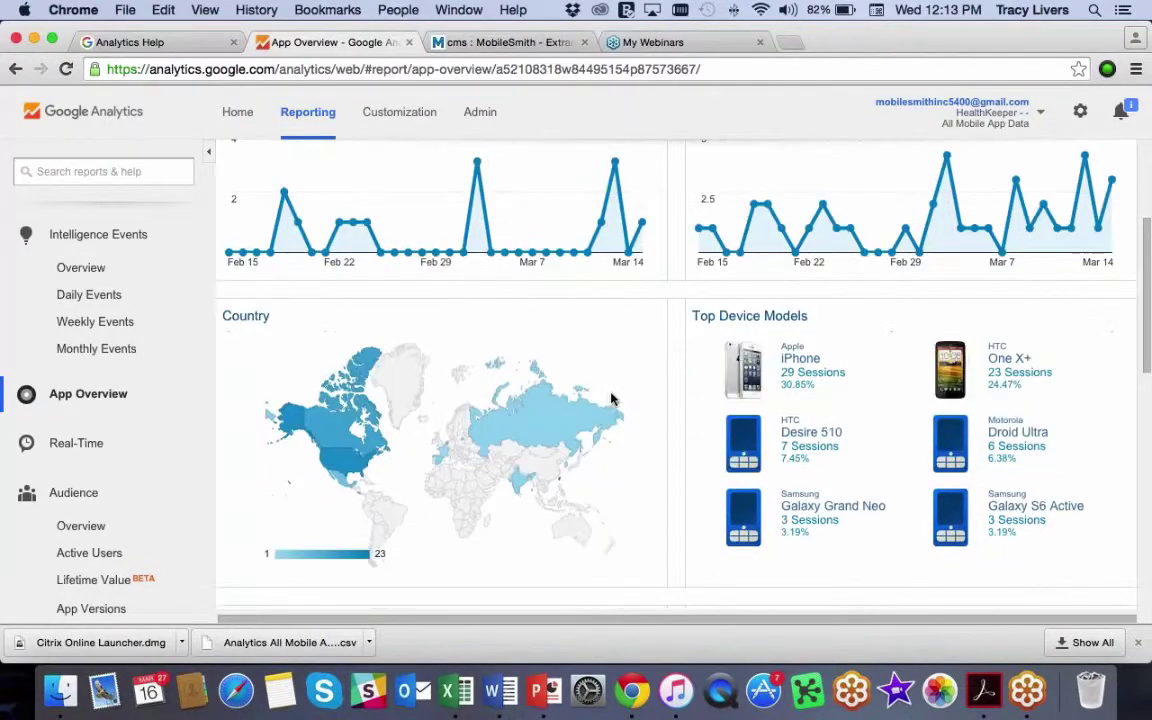
scroll(593, 395, "down", 2)
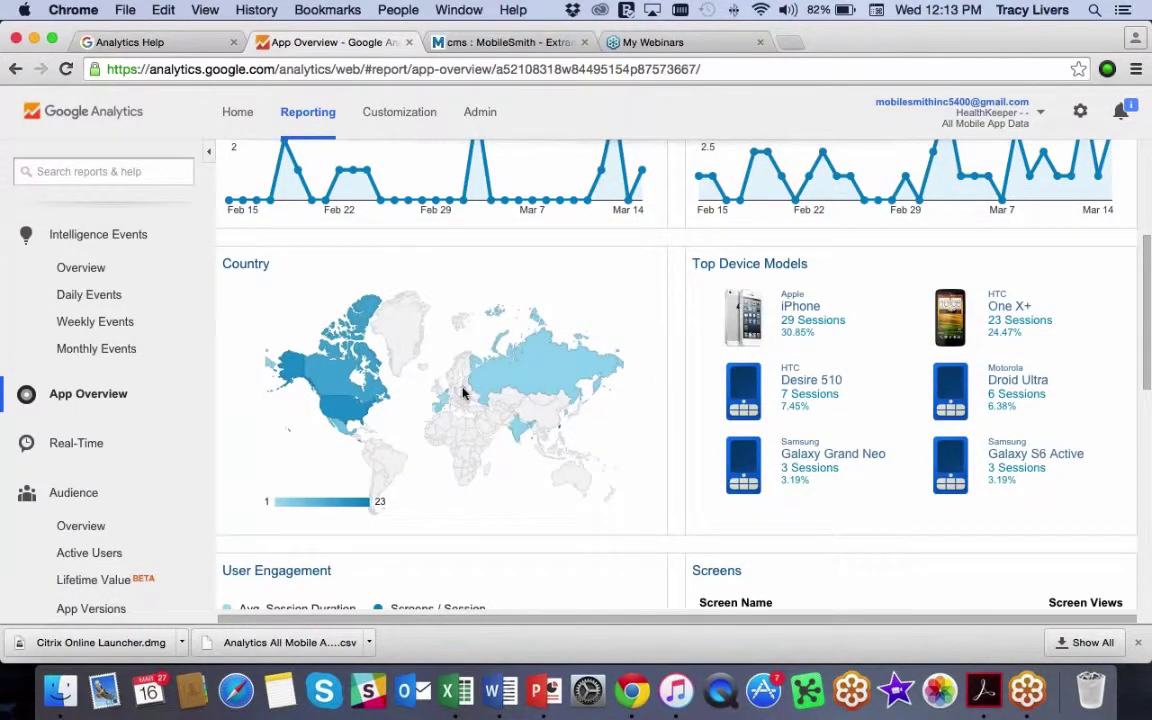
mouse_move(463, 392)
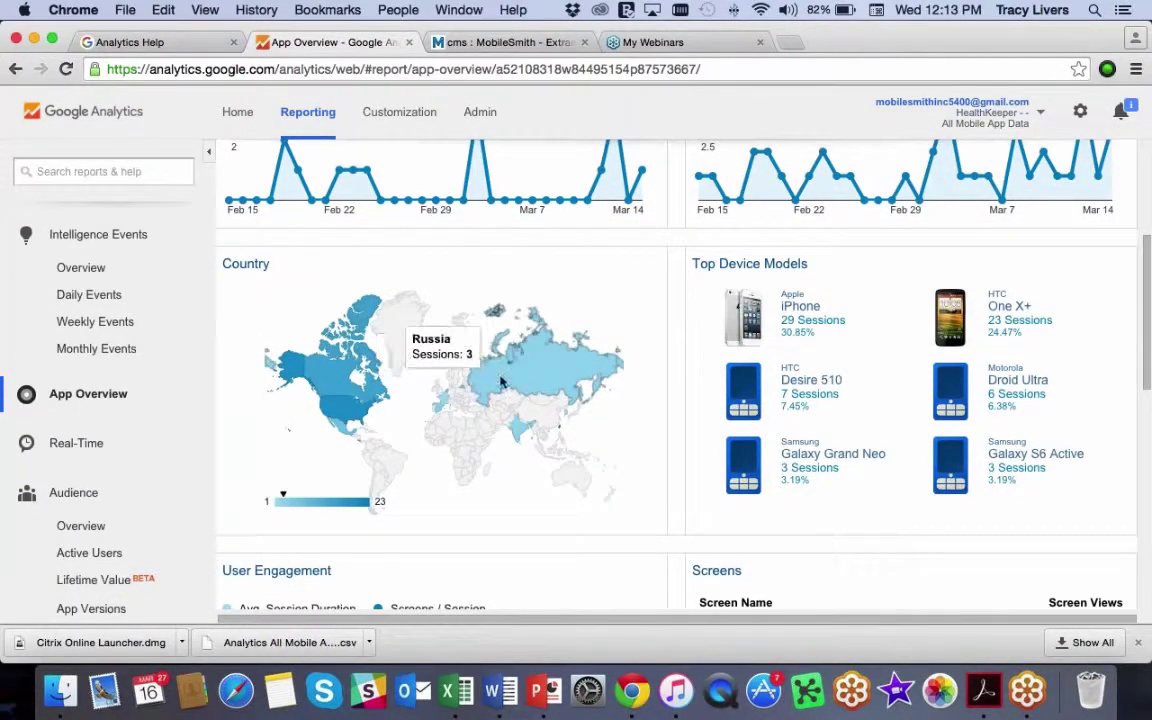
mouse_move(558, 431)
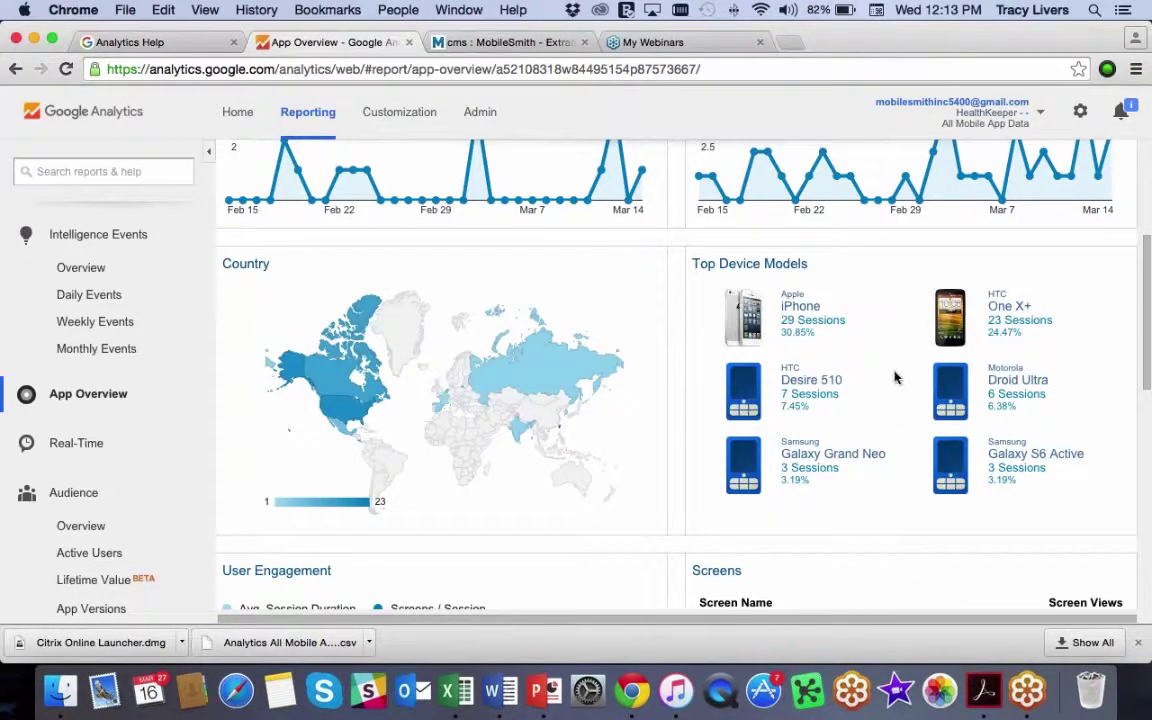
scroll(895, 377, "down", 2)
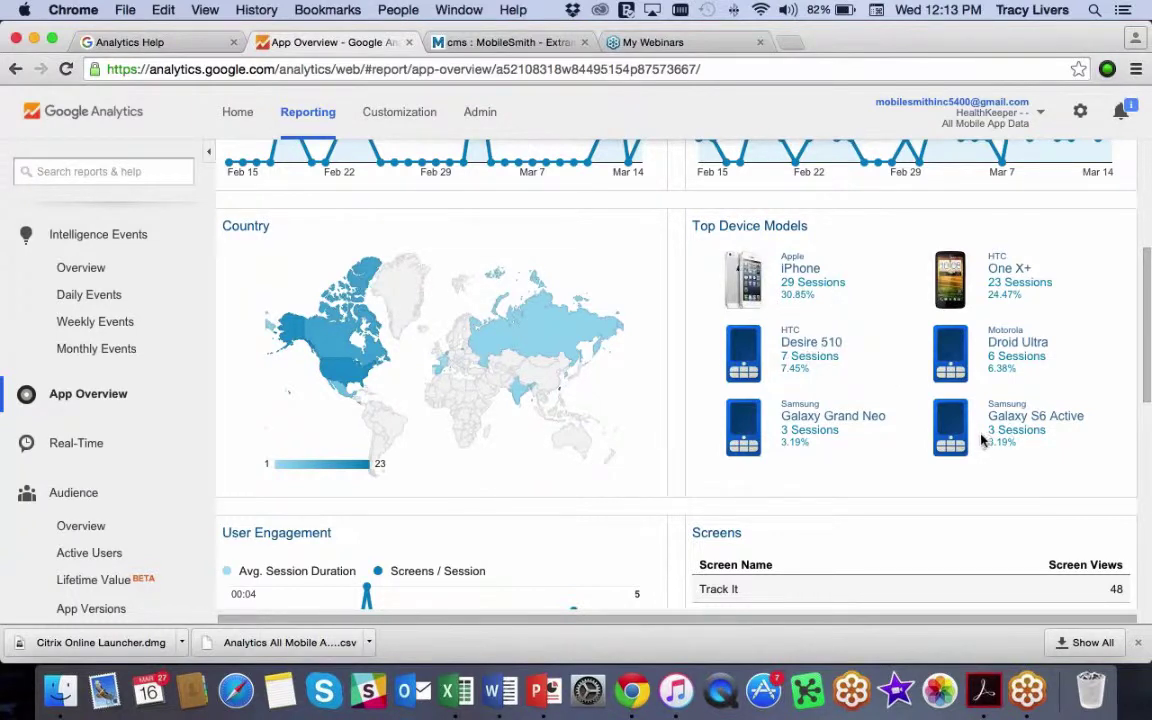
scroll(955, 433, "down", 2)
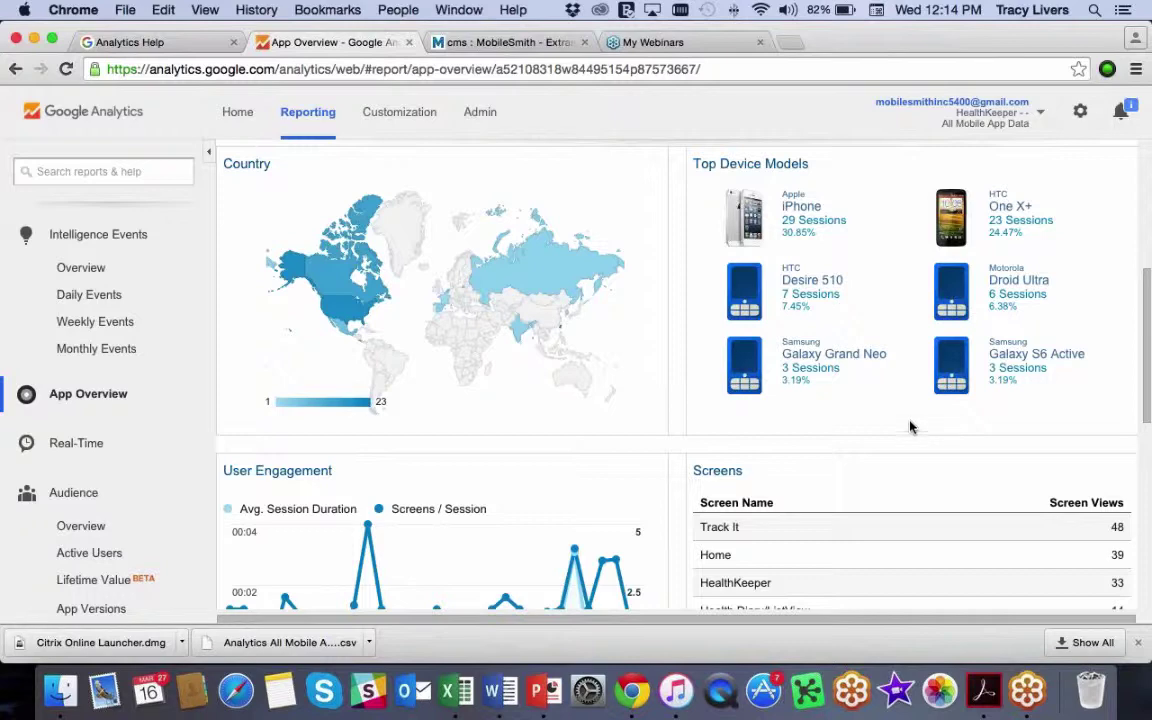
Step: Examine the App Overview's User Engagement chart, Screens table, and In-App Revenue and Goal Completions sections
scroll(634, 420, "down", 1)
scroll(634, 420, "down", 5)
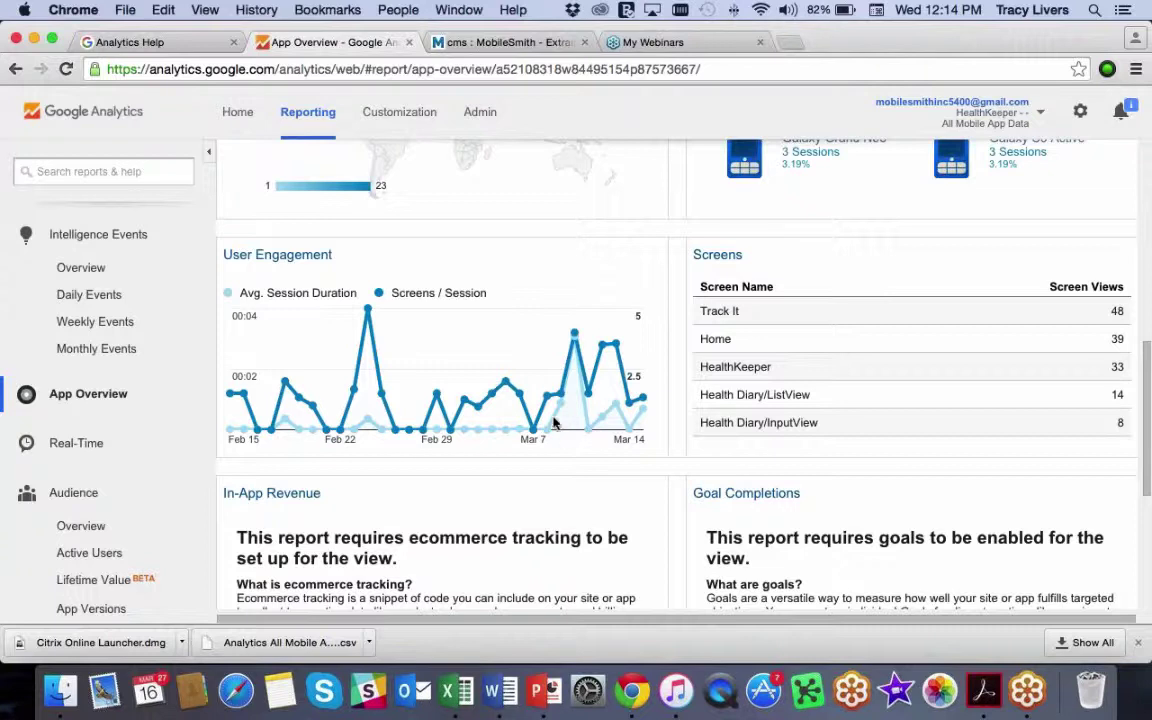
mouse_move(540, 405)
scroll(843, 400, "down", 2)
scroll(843, 404, "down", 3)
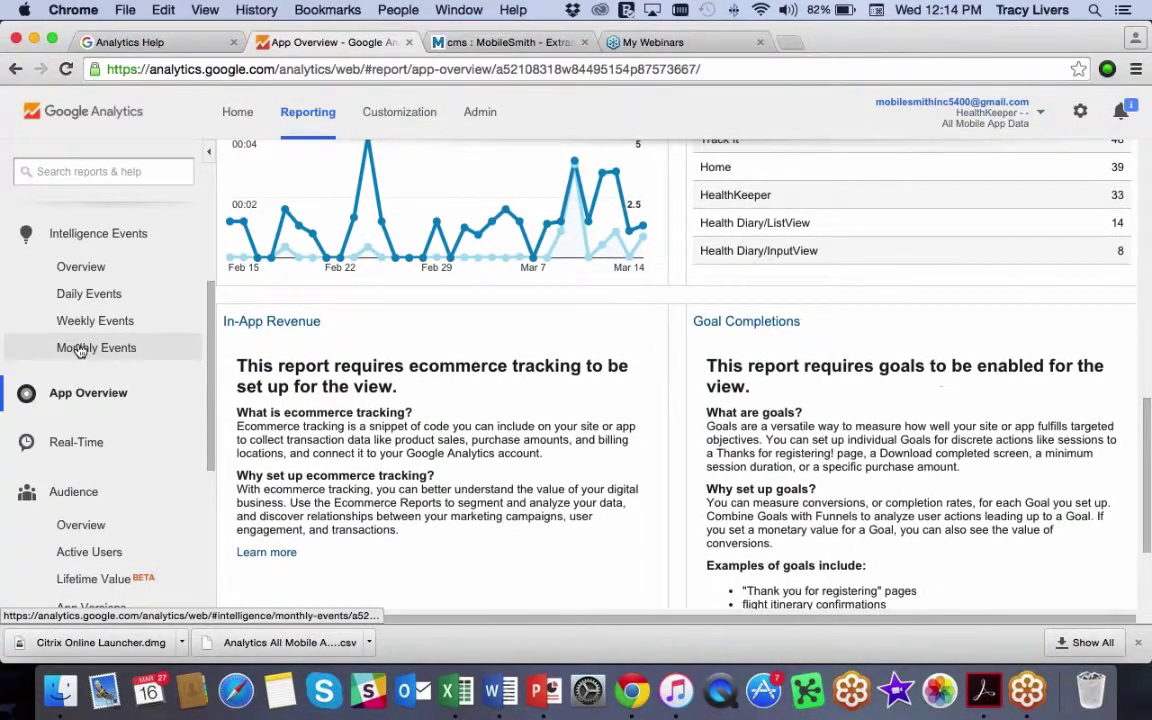
Step: Open the Audience overview report and look through the metrics available for its main graph
scroll(93, 345, "down", 2)
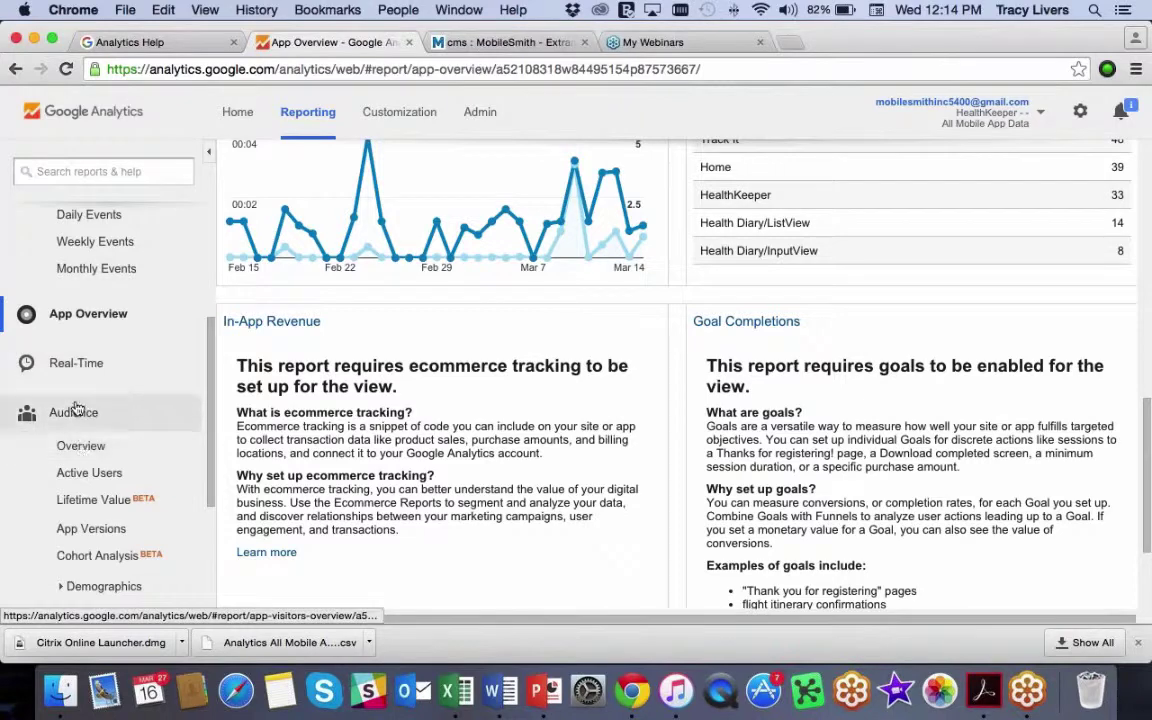
left_click(81, 452)
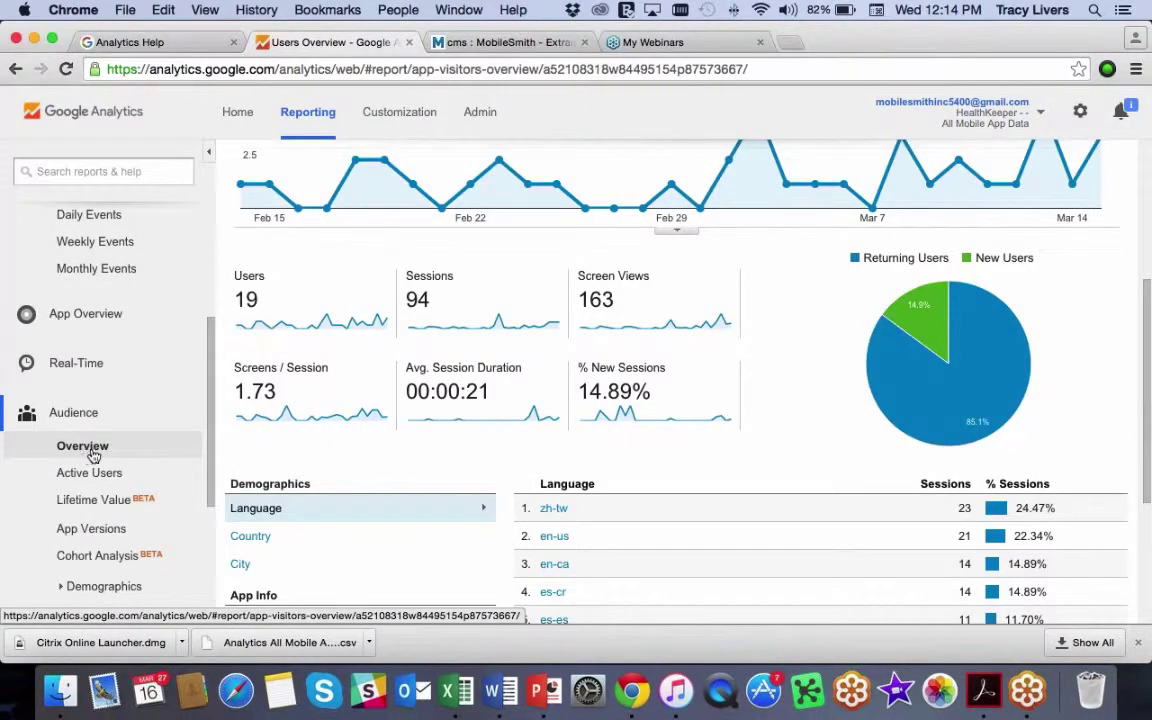
scroll(762, 462, "up", 3)
scroll(764, 463, "up", 3)
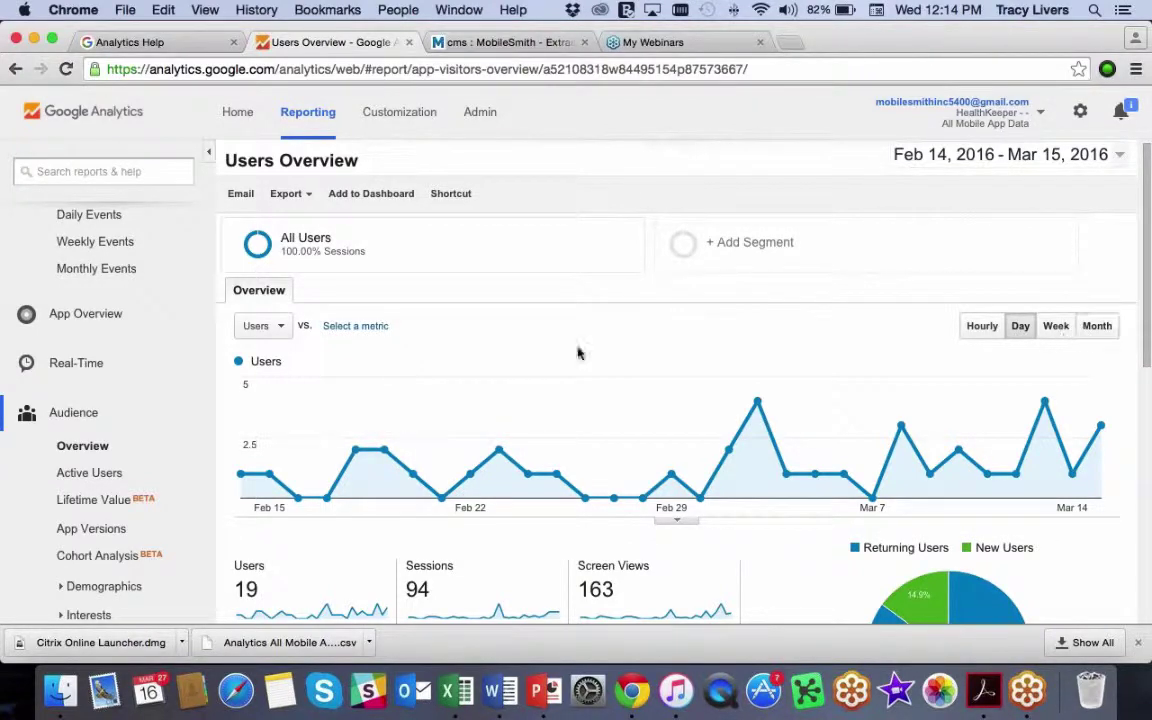
left_click(284, 327)
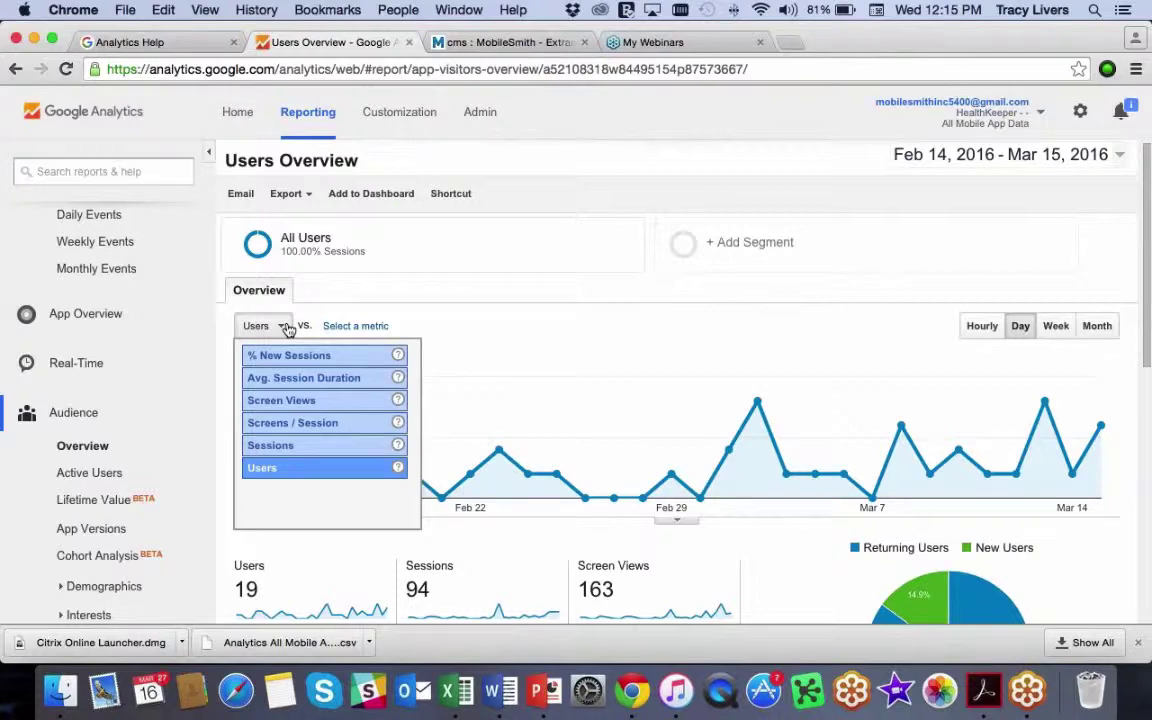
left_click(550, 347)
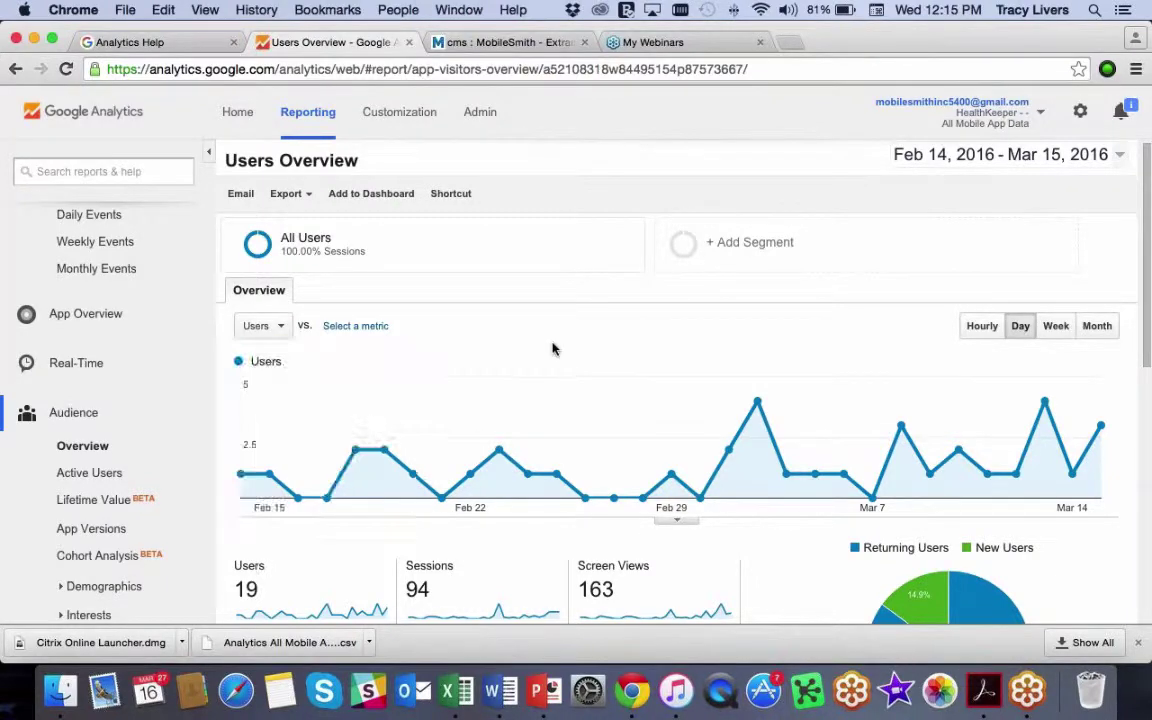
Step: Check the returning versus new users pie chart and set the overview graph's metric to Sessions
scroll(661, 437, "down", 5)
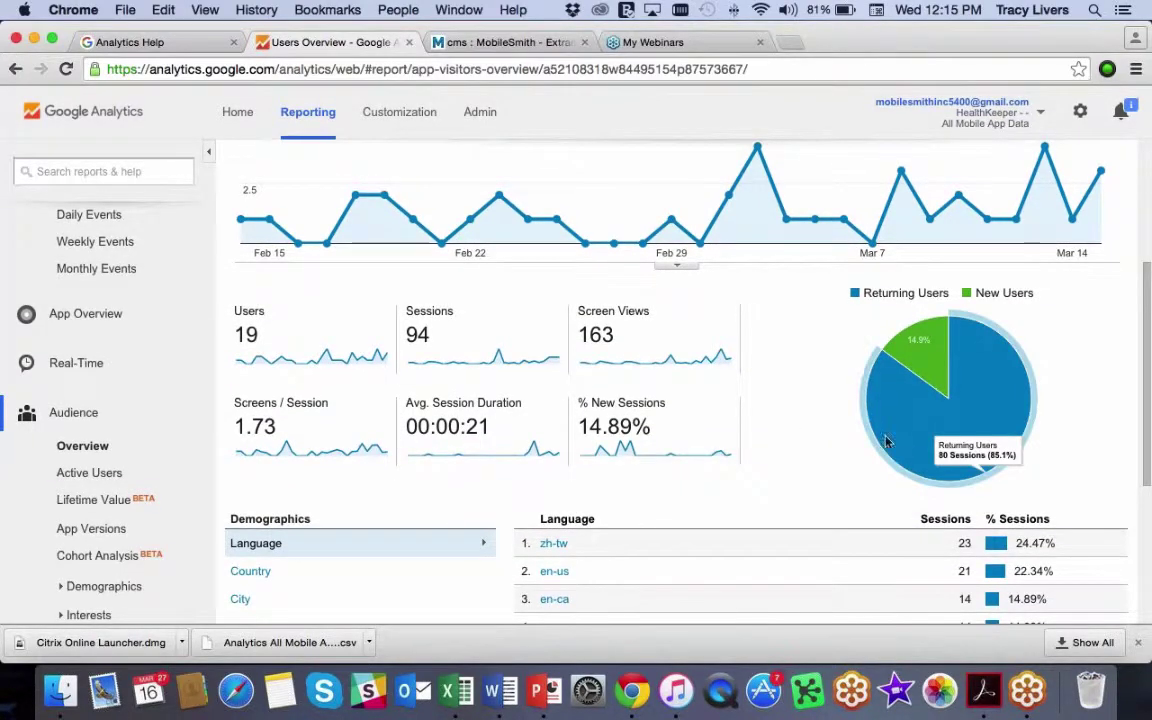
mouse_move(938, 433)
scroll(859, 400, "up", 5)
left_click(257, 333)
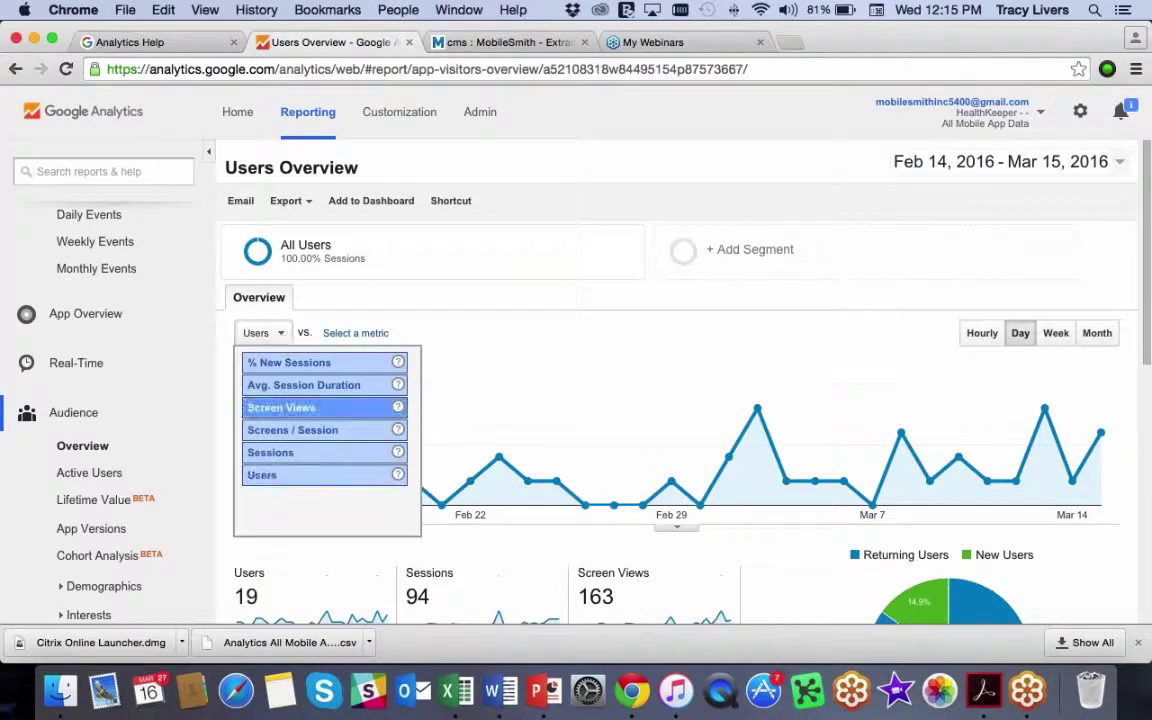
left_click(311, 452)
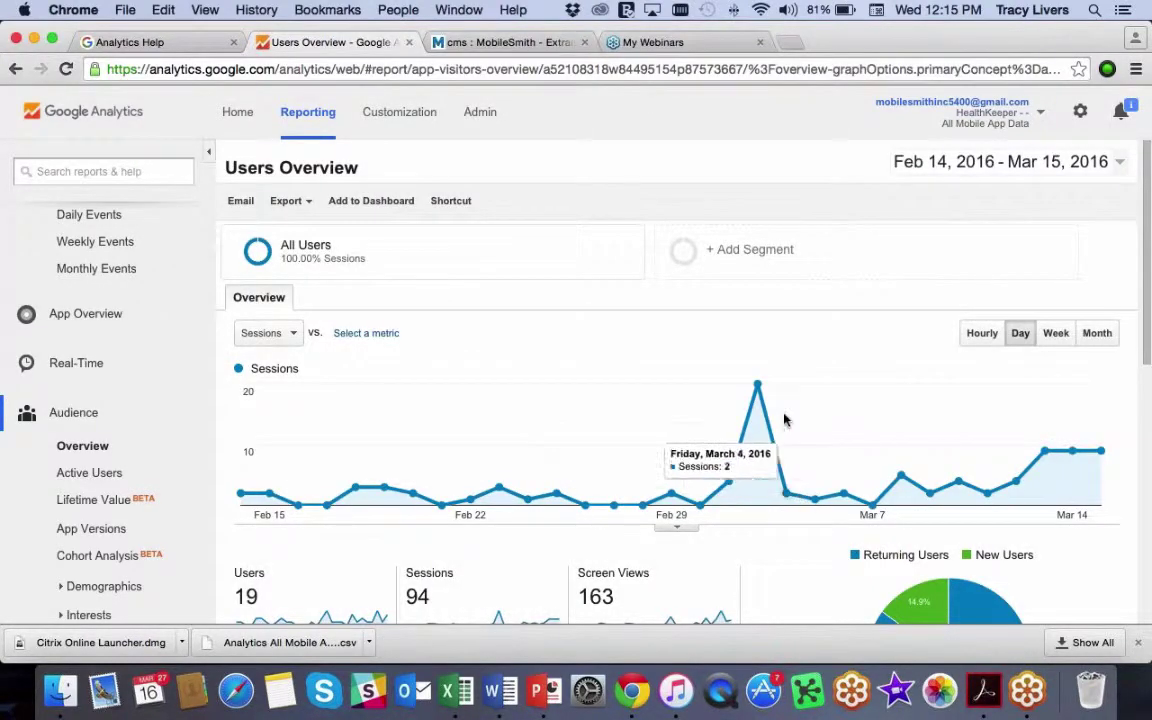
Step: Examine the Users Overview's summary metrics, user split and sessions by language table
scroll(864, 432, "down", 3)
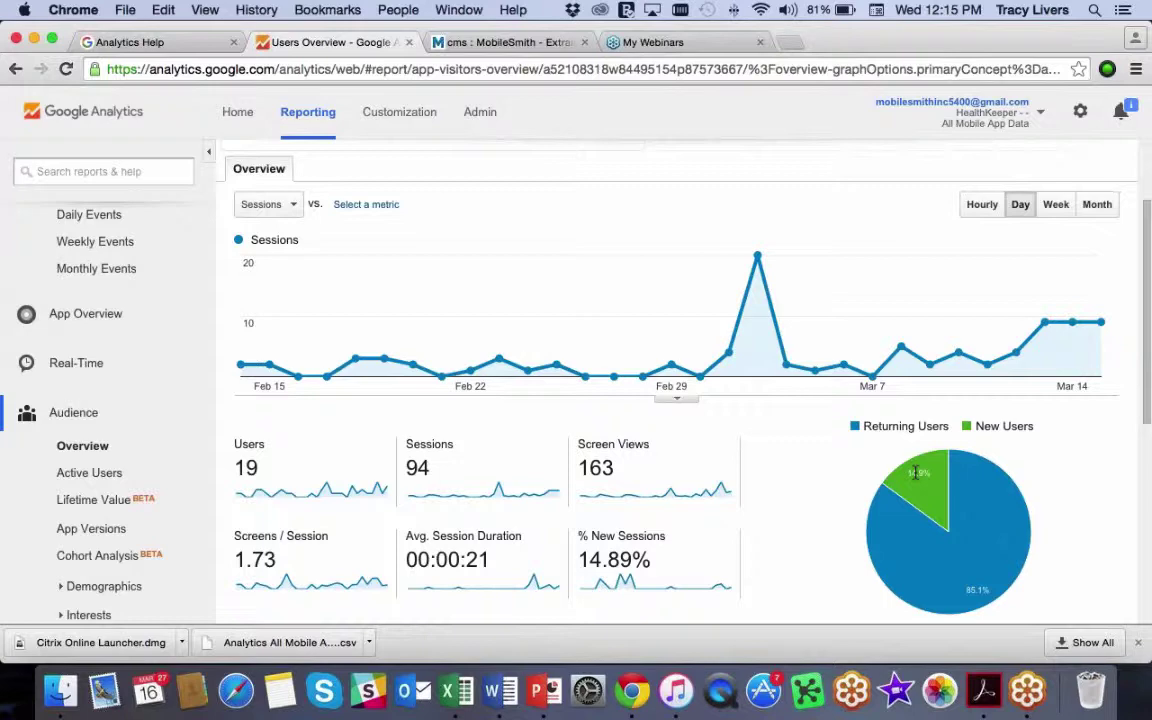
scroll(815, 527, "down", 3)
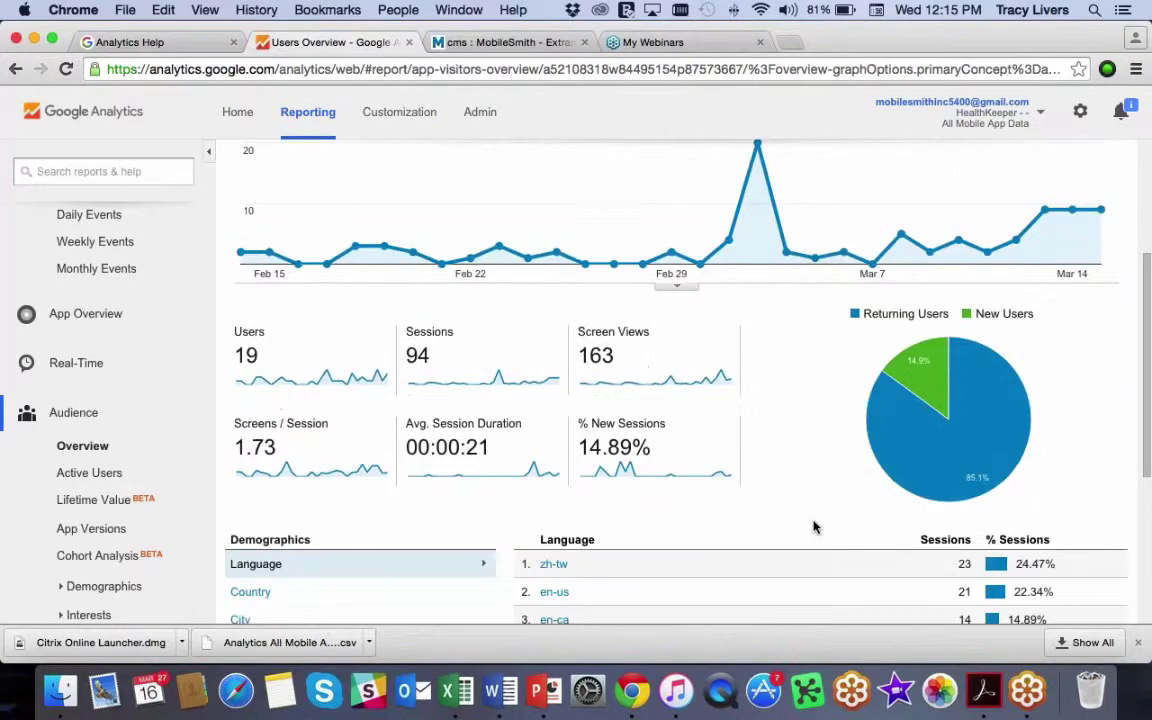
scroll(815, 527, "down", 7)
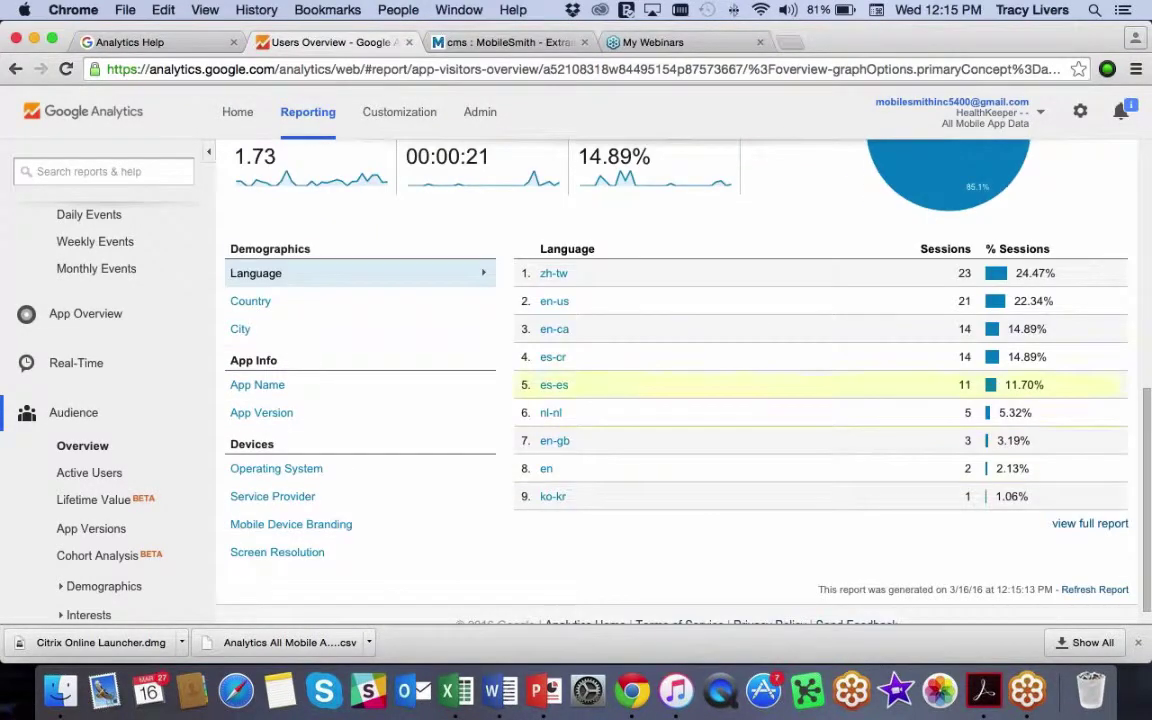
scroll(595, 520, "down", 1)
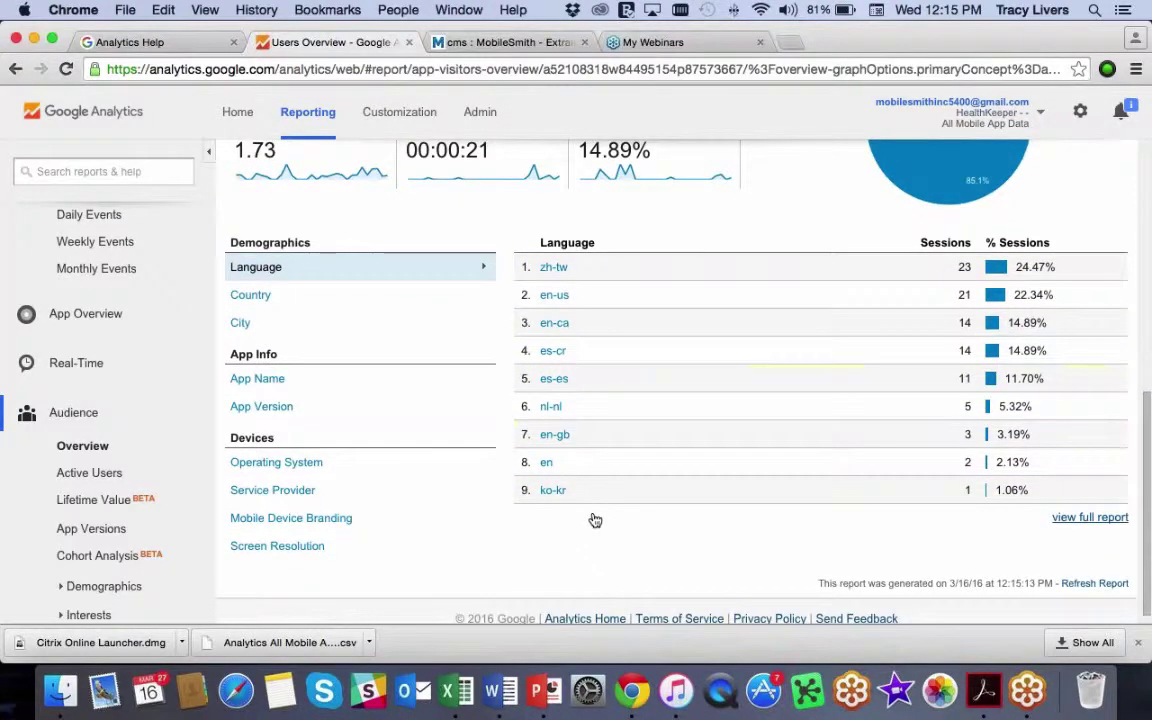
Step: Open the Operating System details and examine the OS versions, top network operators and top device models
left_click(302, 462)
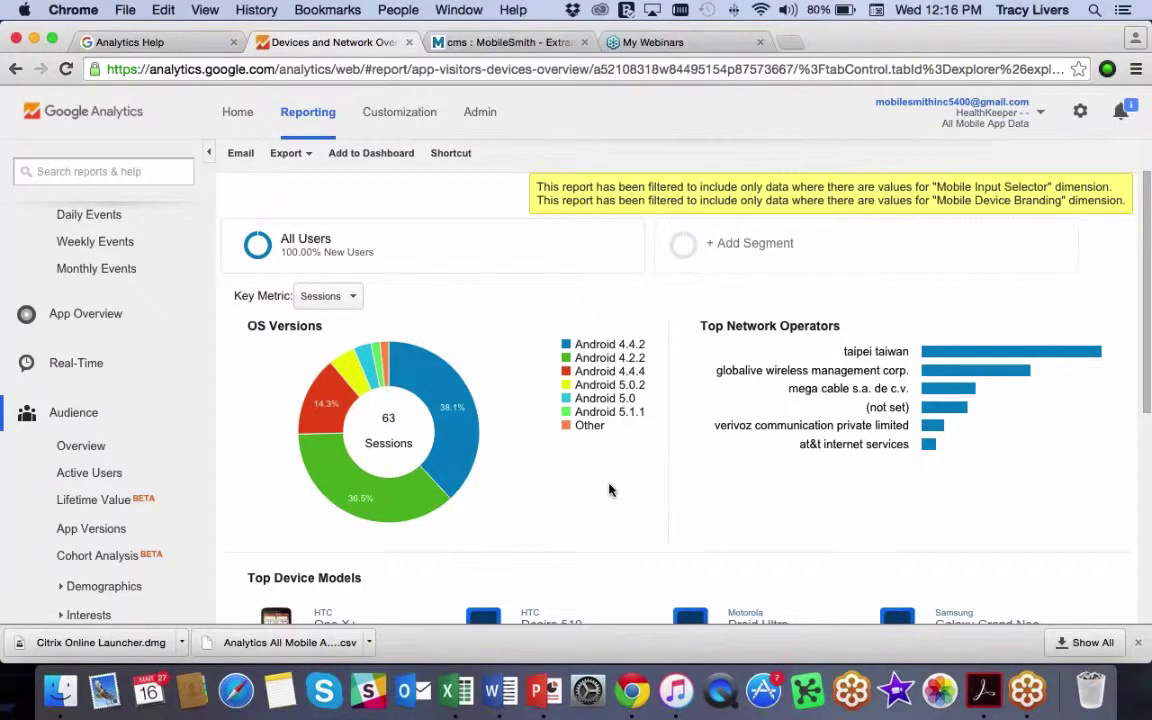
scroll(660, 450, "down", 3)
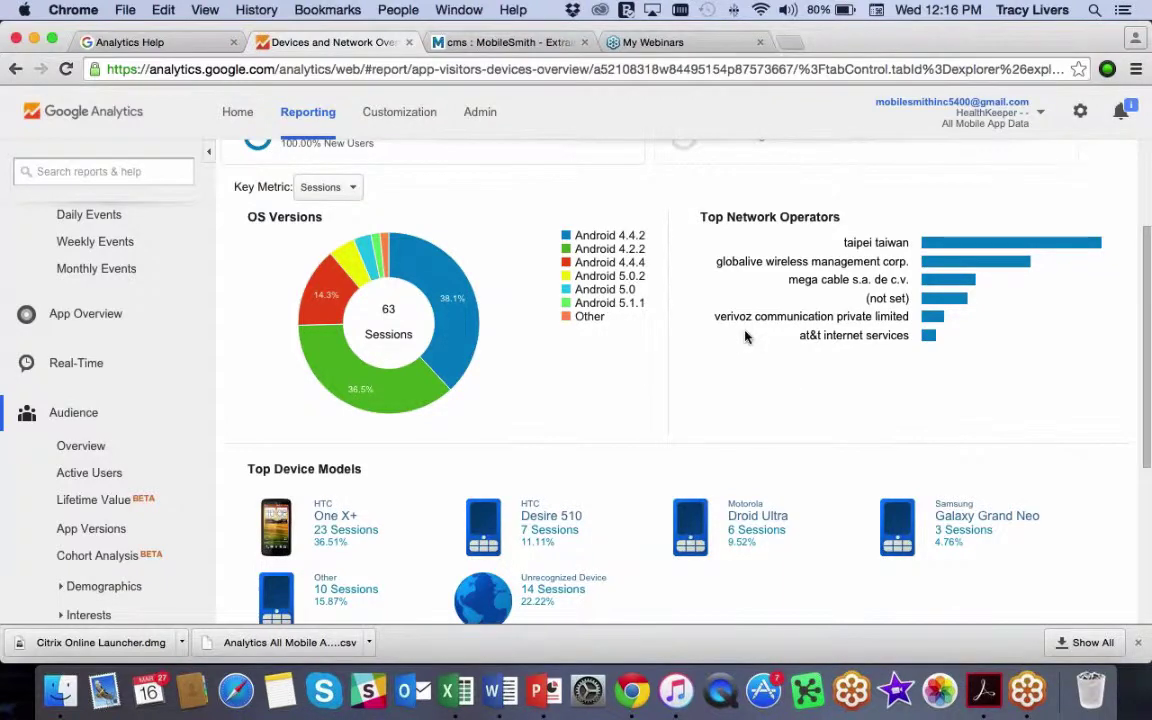
mouse_move(437, 313)
scroll(658, 430, "down", 5)
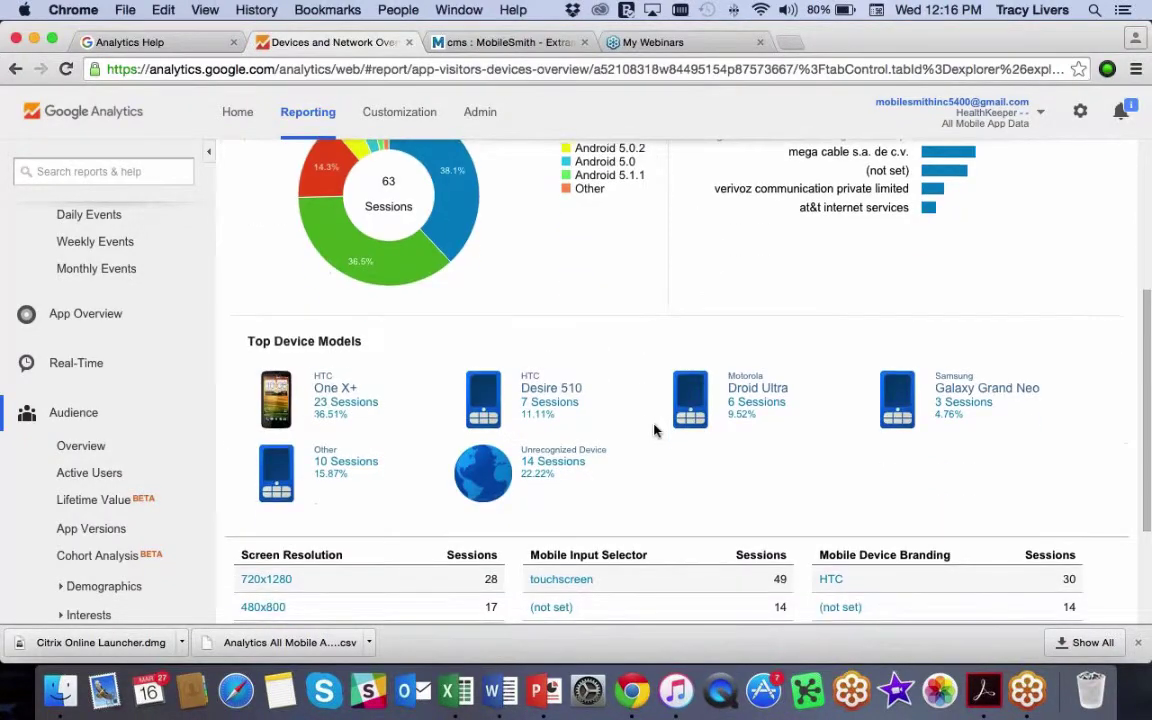
Step: Review the screen resolution sessions and open the Devices report for the 480x782 resolution
scroll(640, 440, "down", 2)
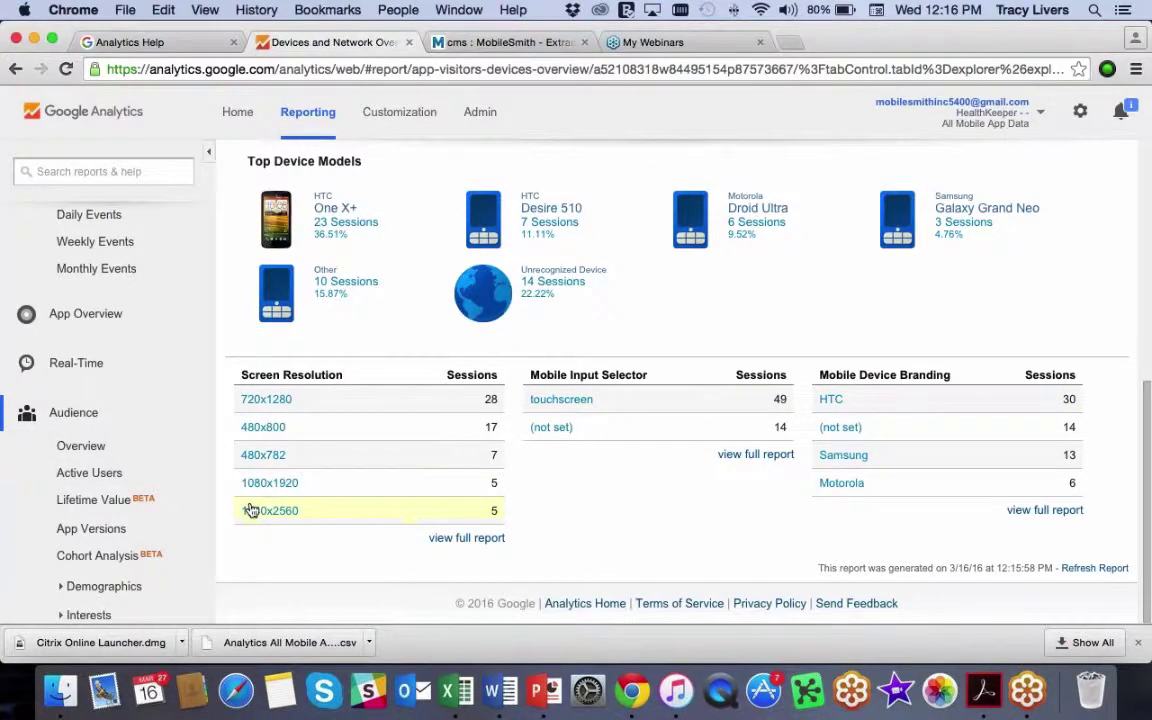
left_click(289, 467)
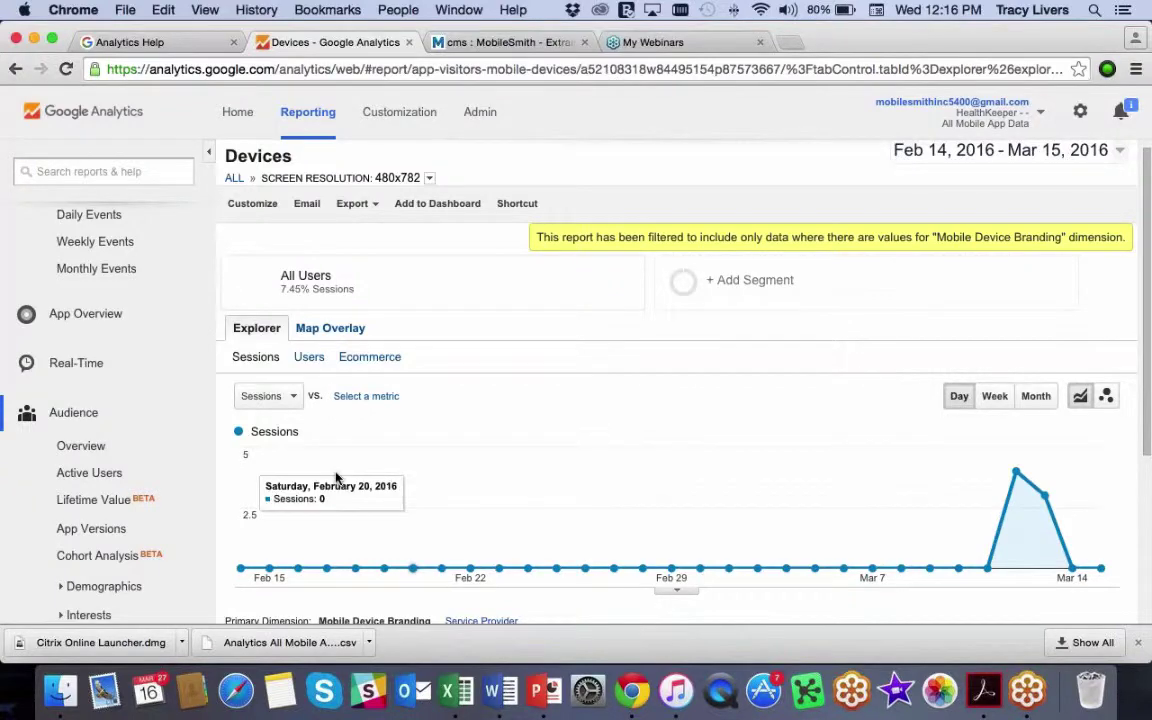
Step: View the Audience section's Lifetime Value report and its App Versions report
left_click(92, 510)
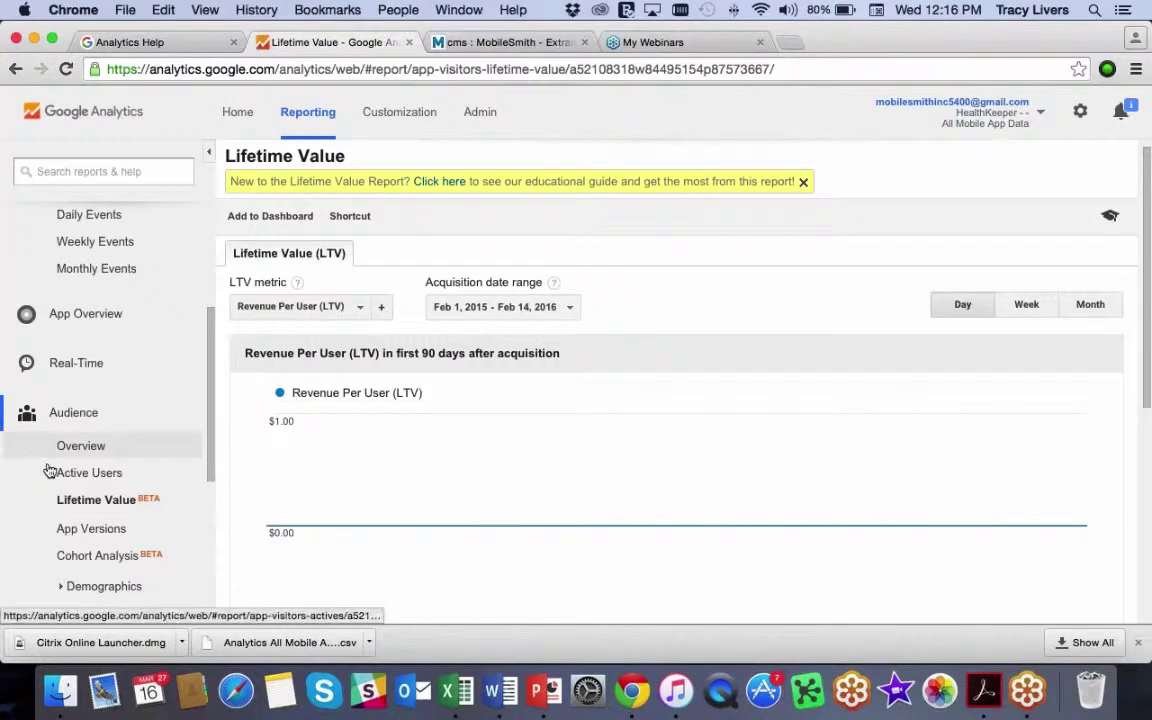
left_click(55, 529)
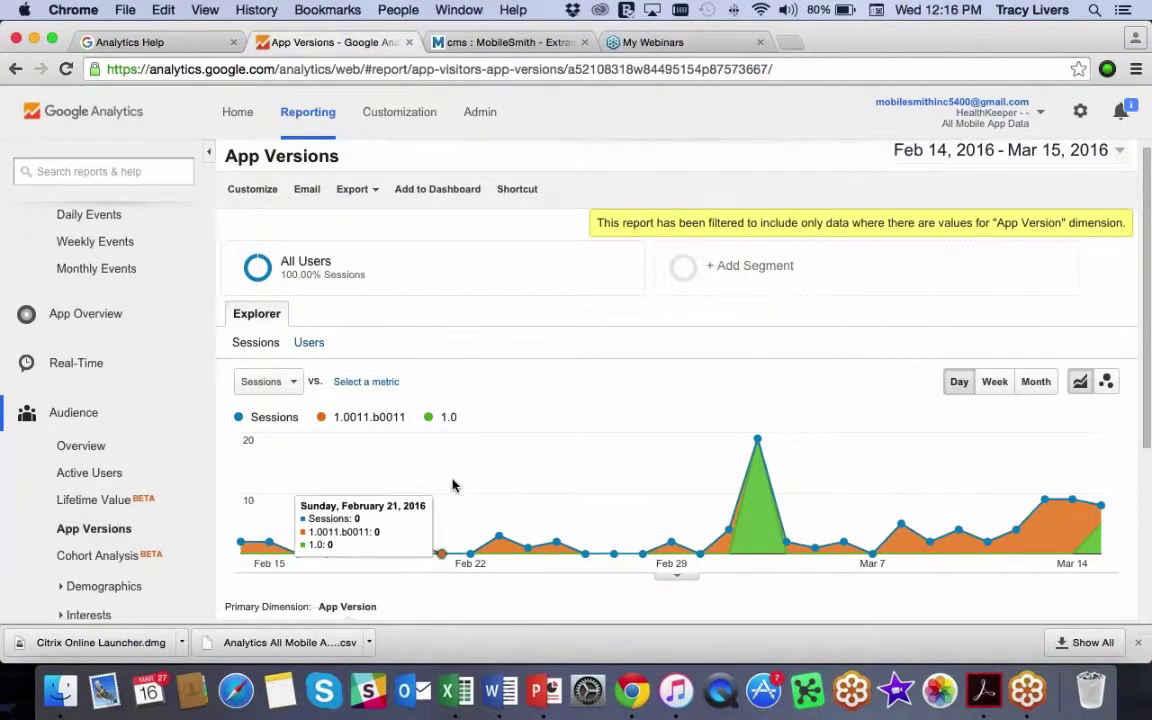
Step: Examine the App Versions report's sessions graph and its table of sessions, screen views and session duration per version
scroll(452, 484, "down", 2)
scroll(452, 484, "down", 3)
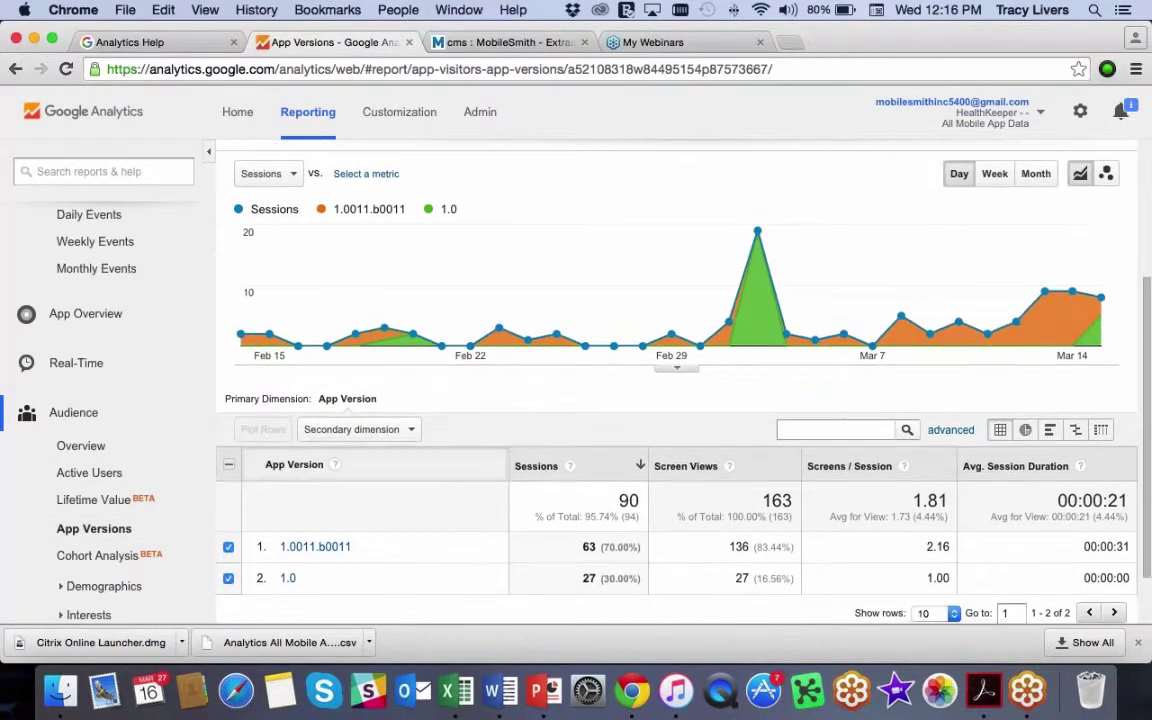
scroll(451, 485, "down", 1)
scroll(451, 485, "up", 3)
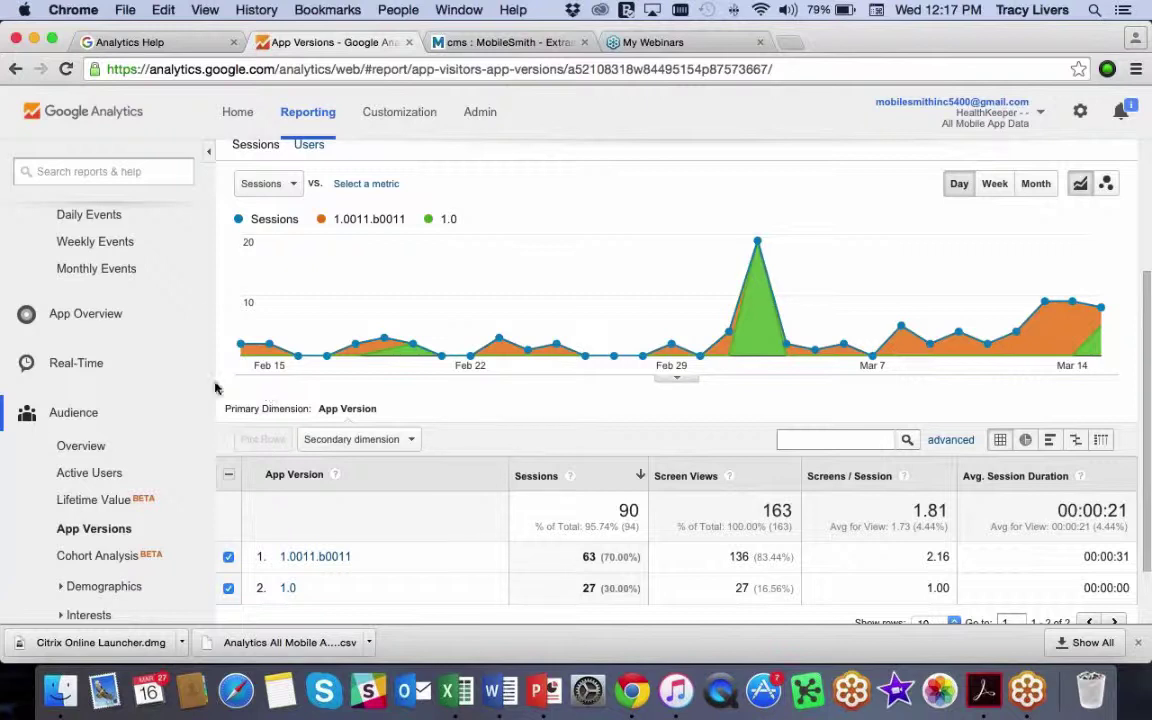
Step: Open the Cohort Analysis report in the Audience section
scroll(67, 515, "down", 1)
scroll(67, 515, "down", 4)
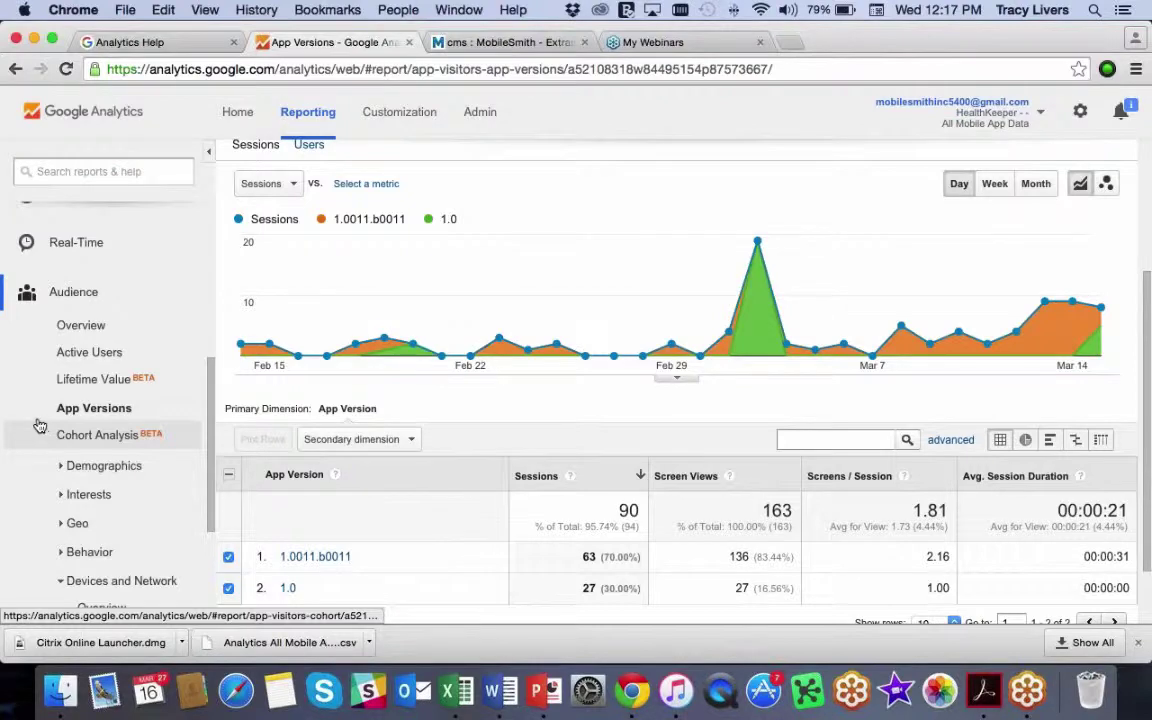
left_click(50, 436)
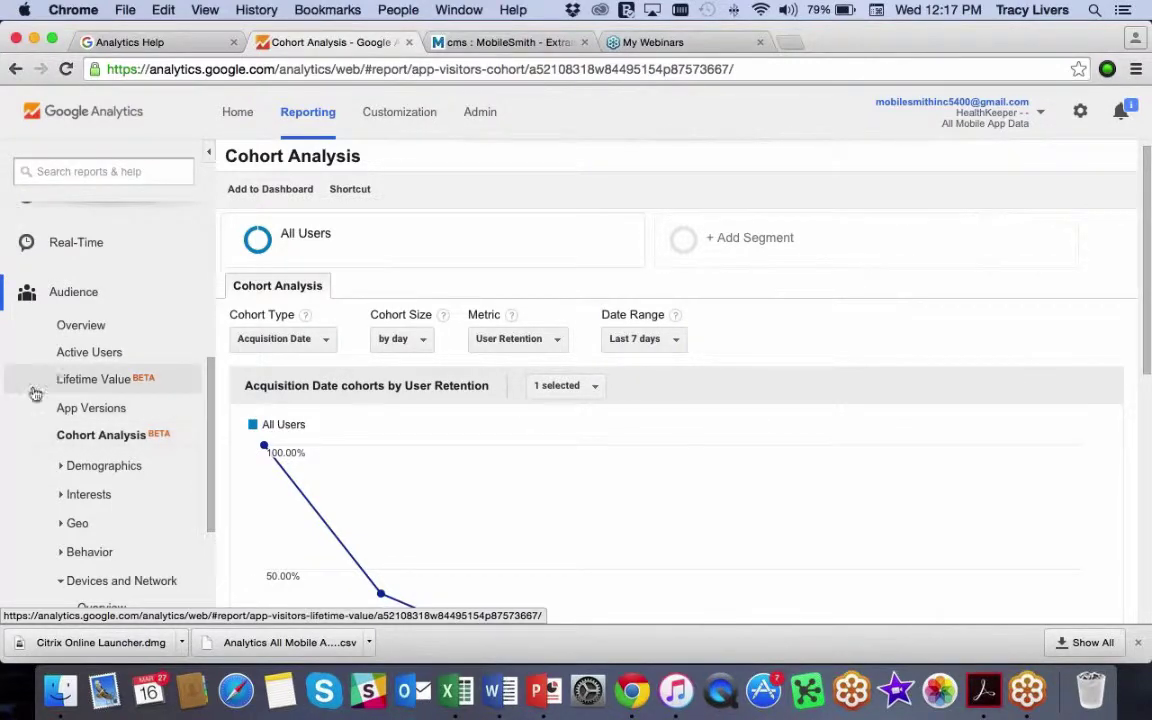
Step: Open the Behavior section's Overview report and examine its engagement metrics and screen views by screen name
scroll(14, 403, "down", 3)
scroll(14, 403, "down", 5)
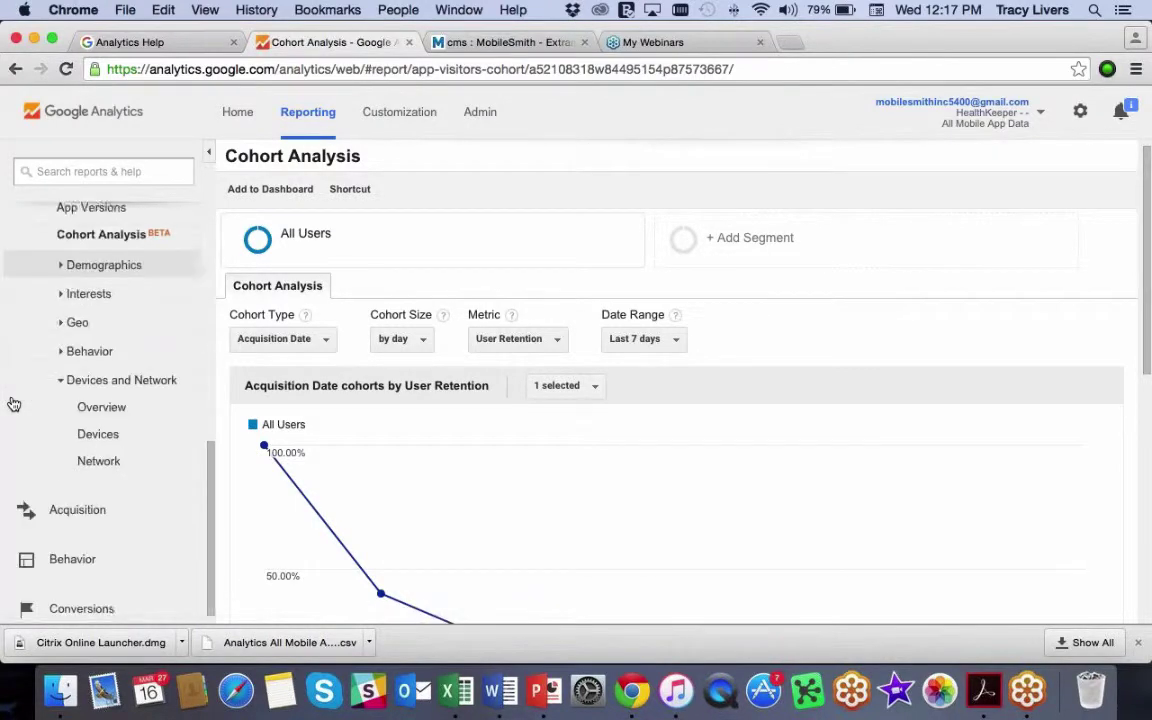
left_click(30, 541)
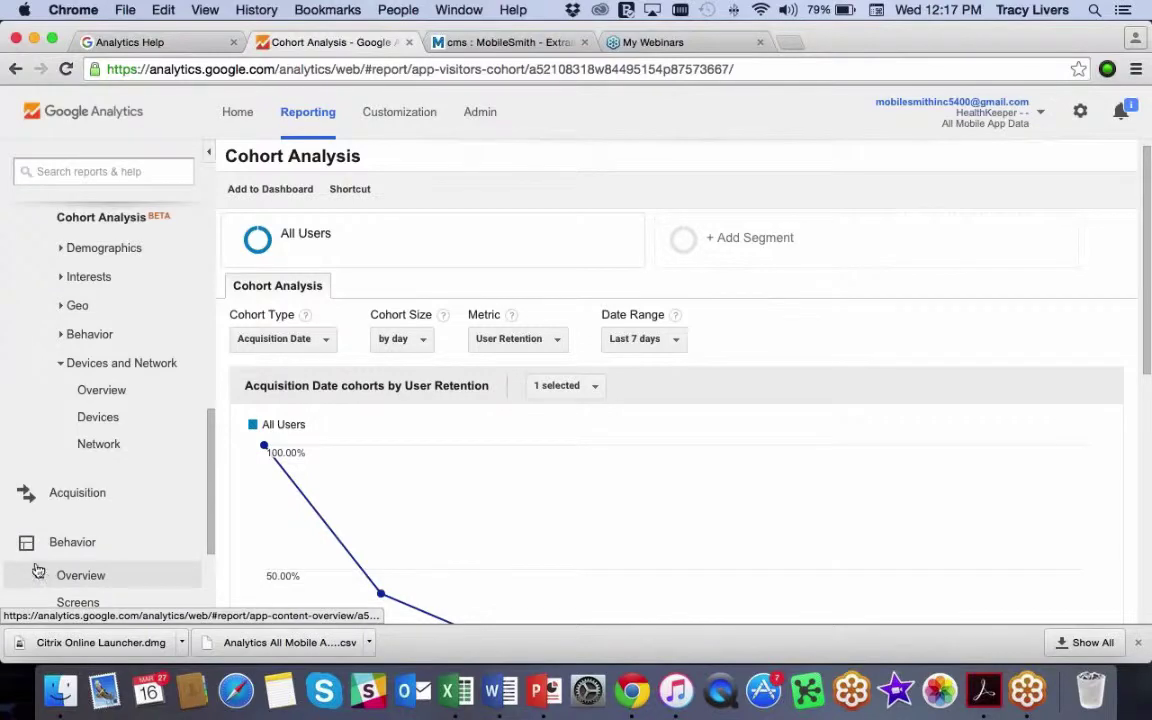
left_click(48, 575)
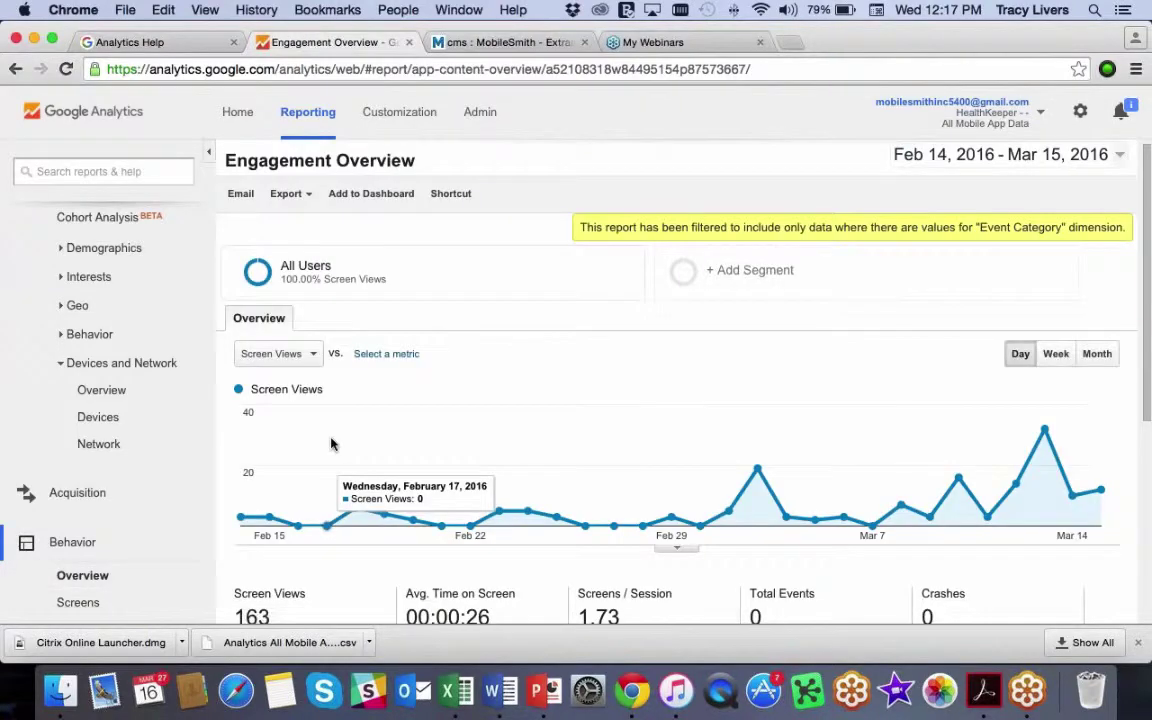
scroll(328, 450, "down", 5)
scroll(325, 433, "down", 5)
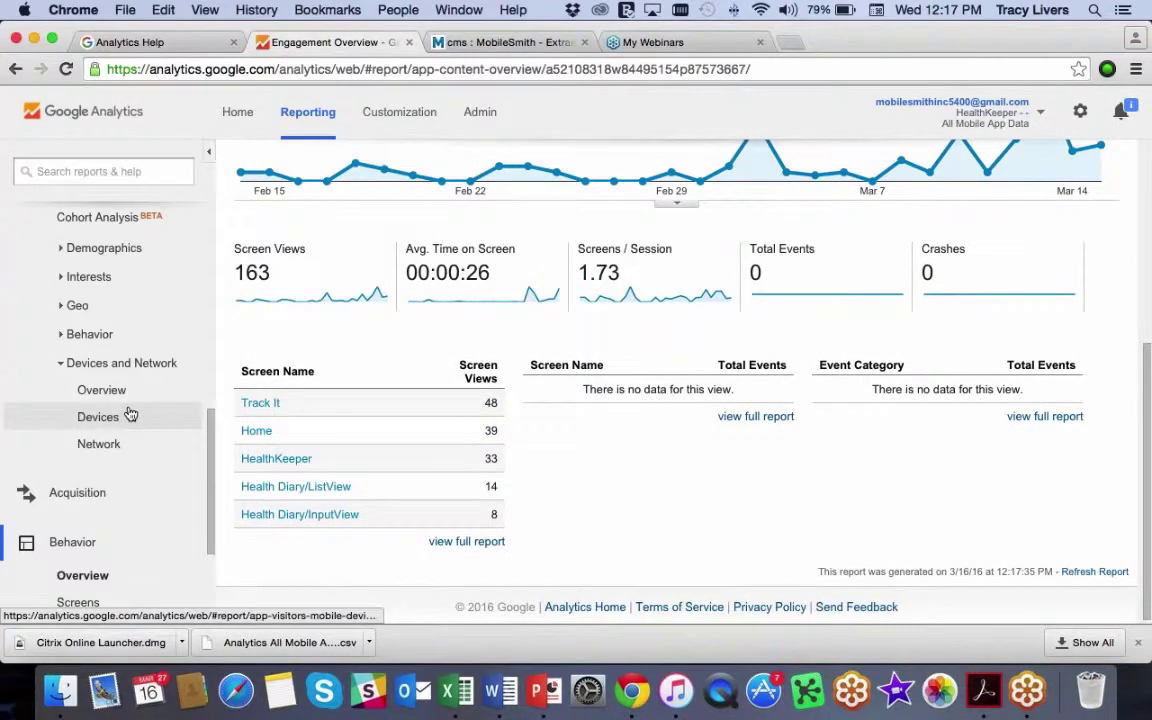
Step: View the Behavior Flow report's paths by operating system, and open the Crashes and Exceptions report
scroll(85, 450, "down", 3)
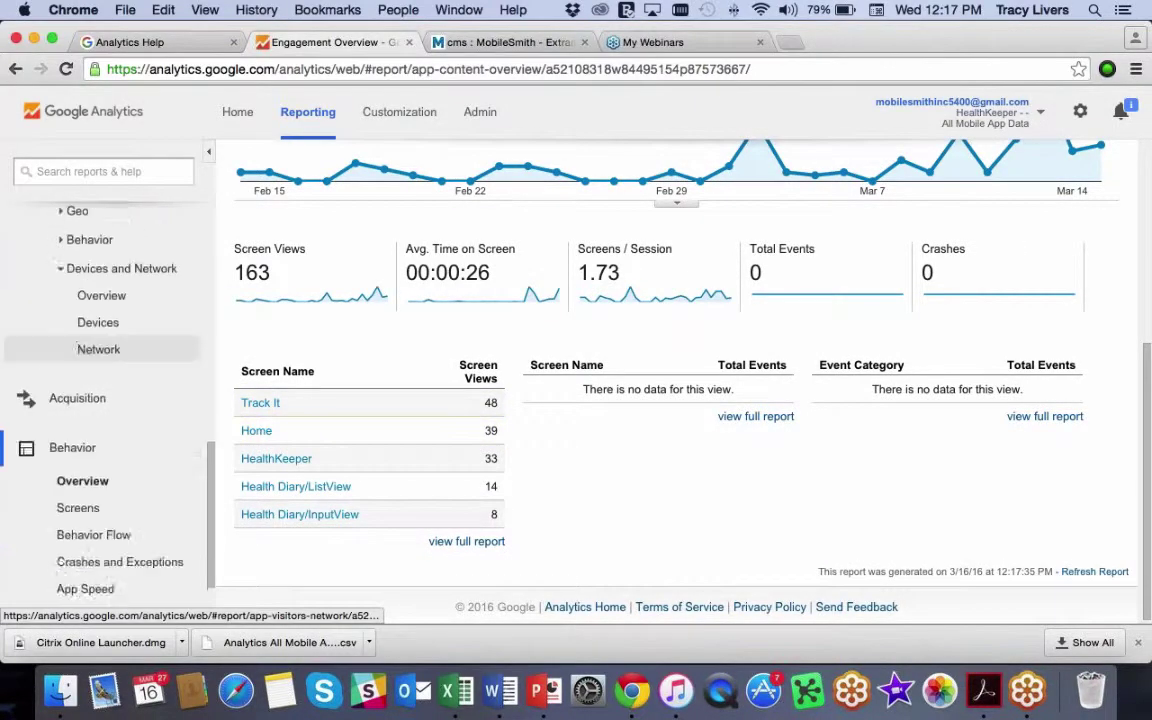
left_click(135, 526)
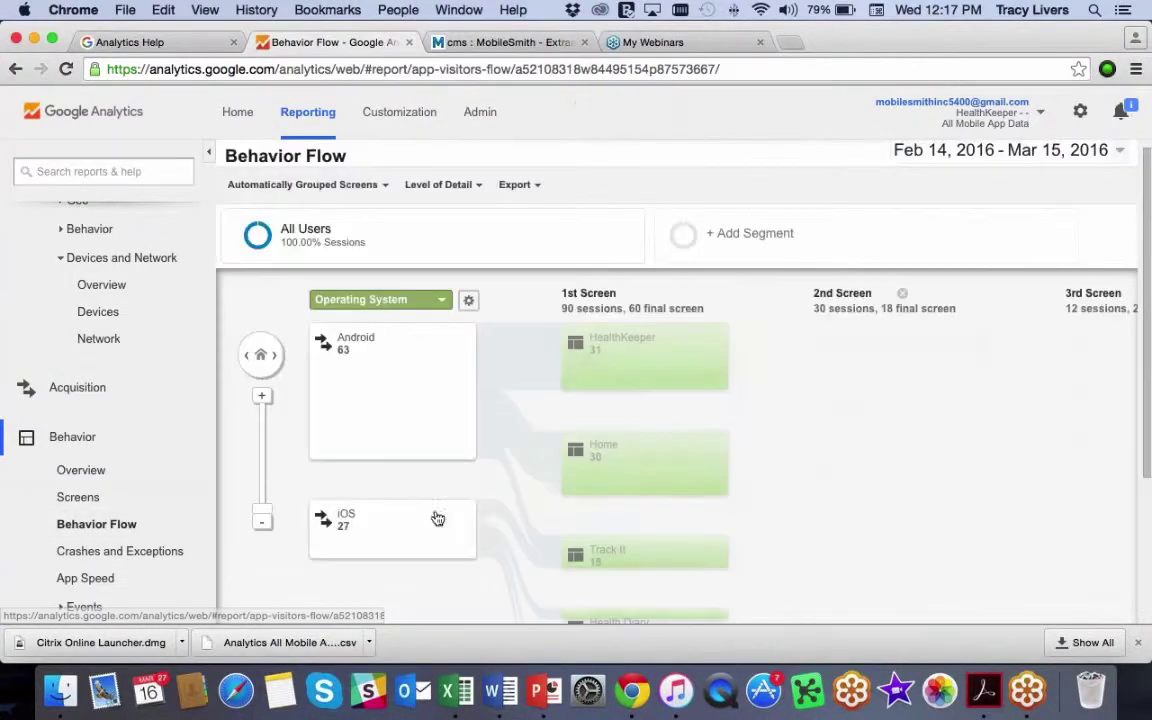
scroll(804, 505, "down", 1)
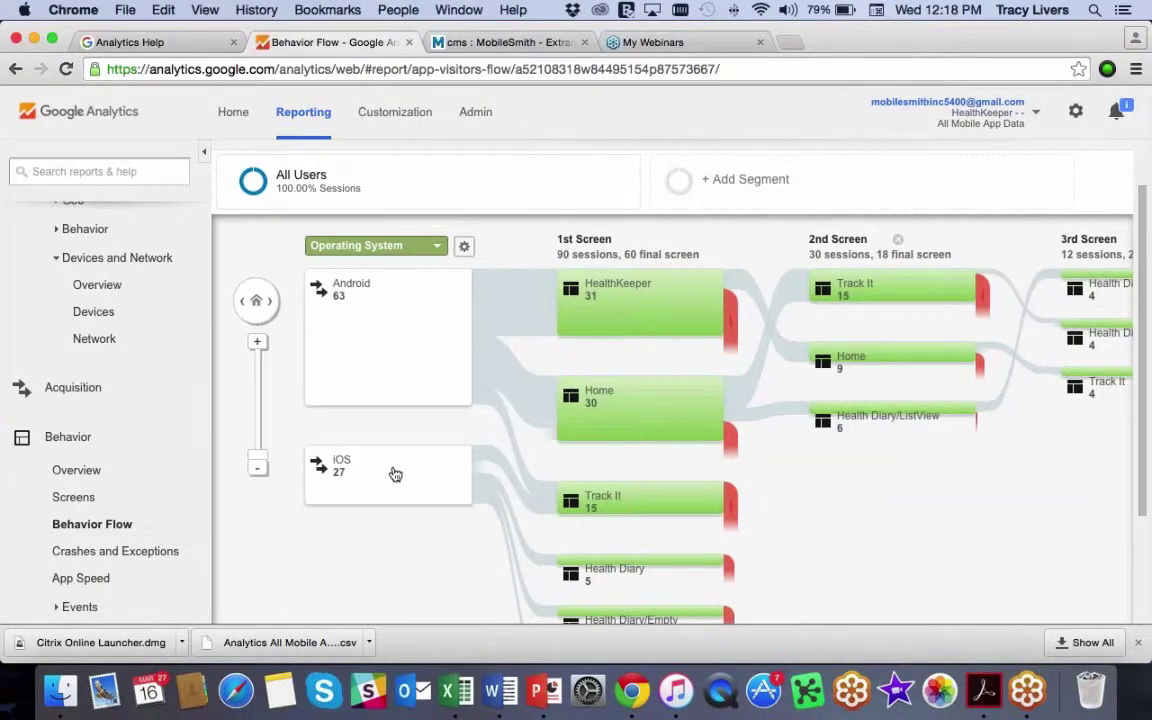
left_click(100, 564)
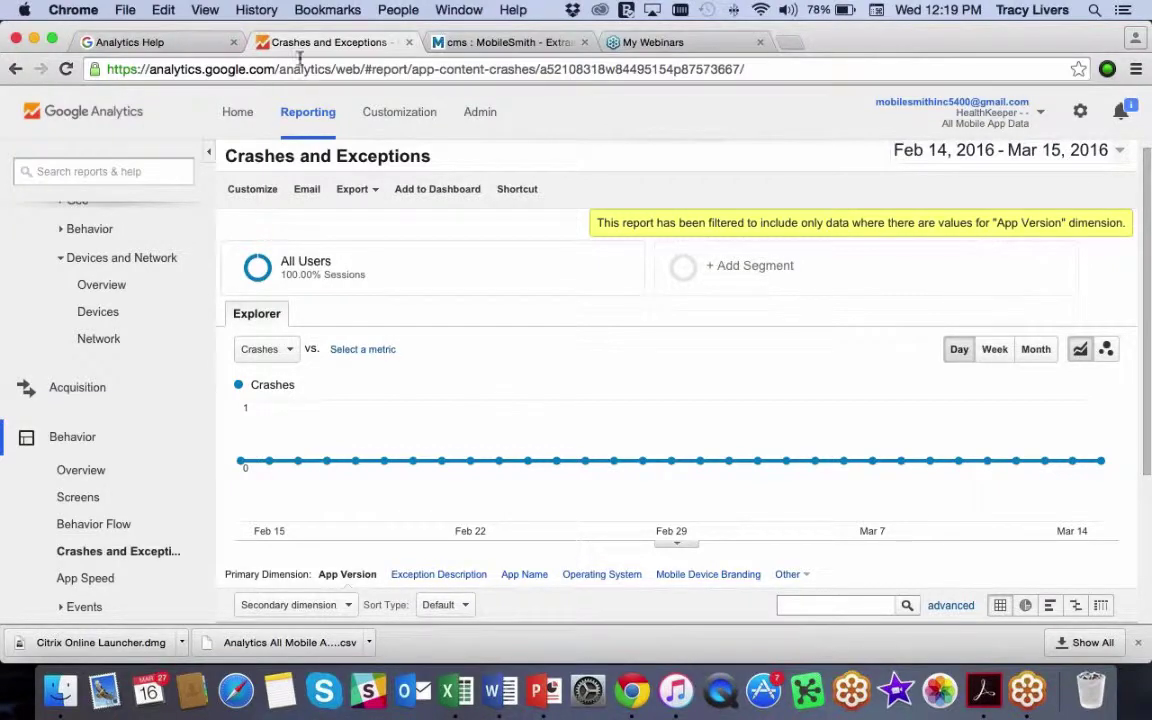
Step: Switch to the Google Analytics Help Center page and highlight its web address
left_click(147, 46)
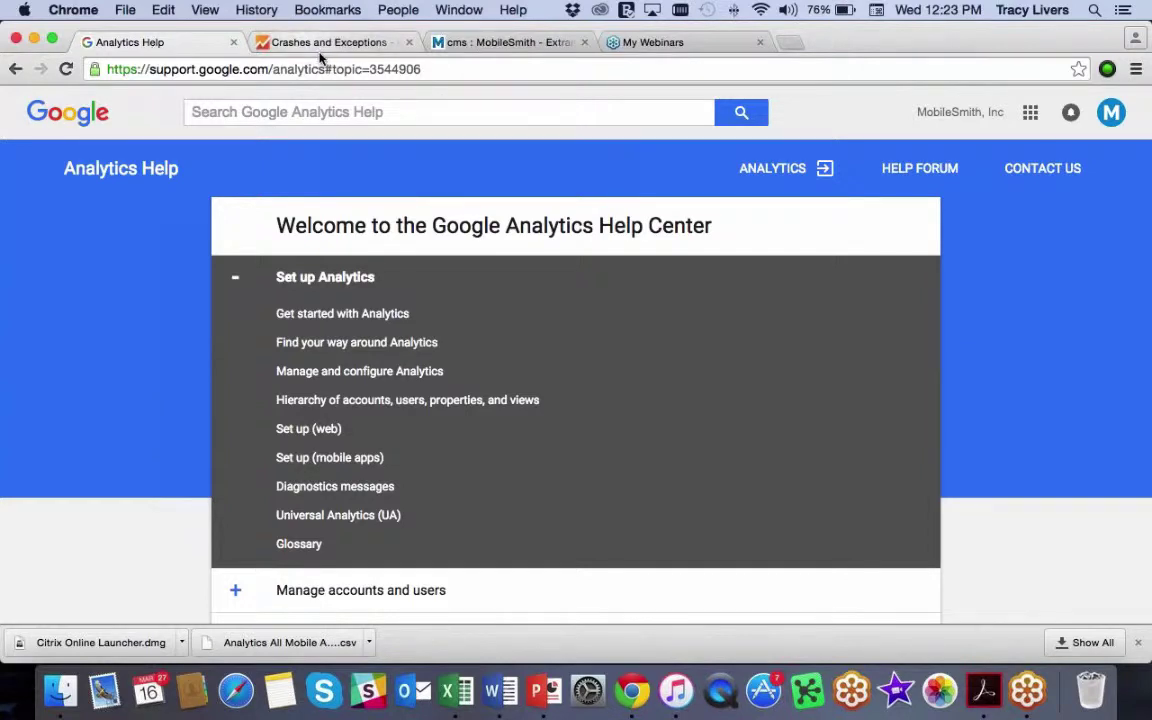
left_click(437, 66)
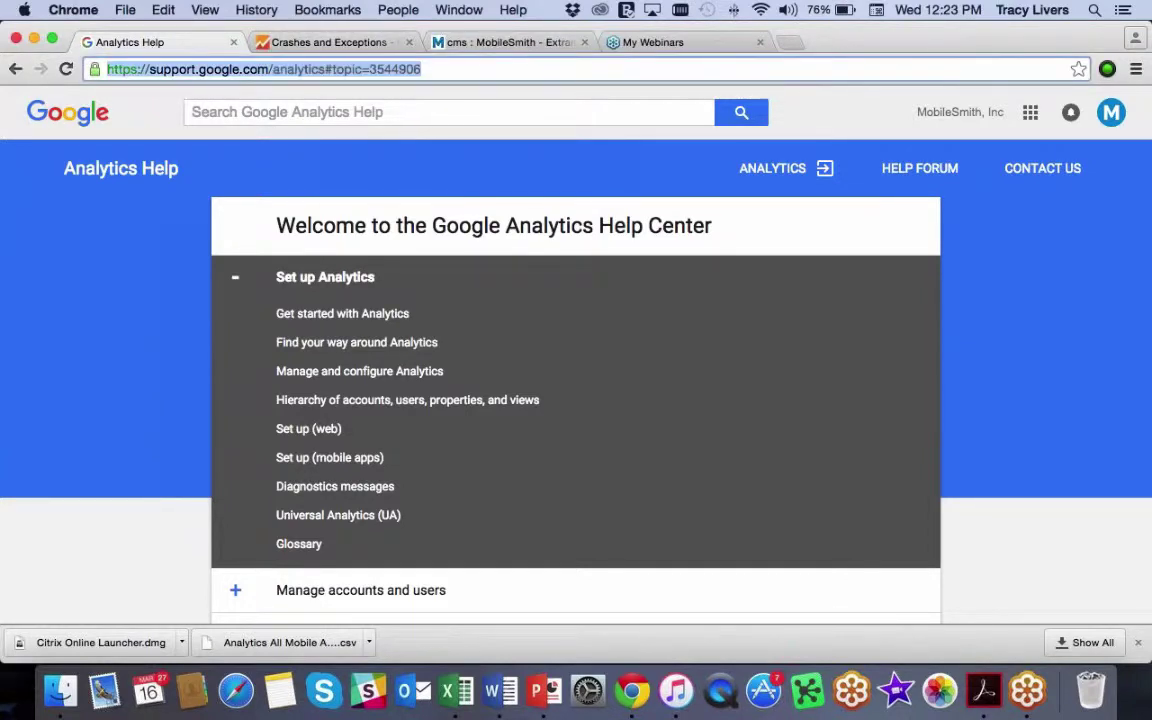
Step: Switch to the MobileSmith CMS and view the Carolina Chaos app's Push Notifications page with its download figures
left_click(546, 43)
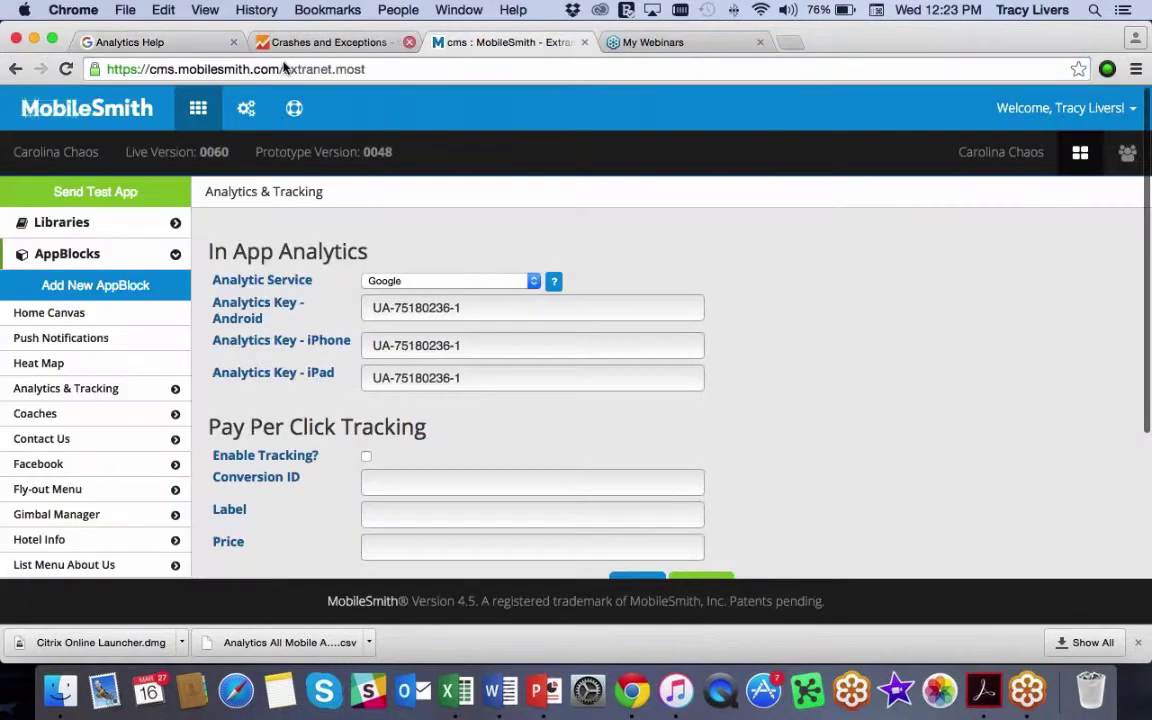
left_click(152, 345)
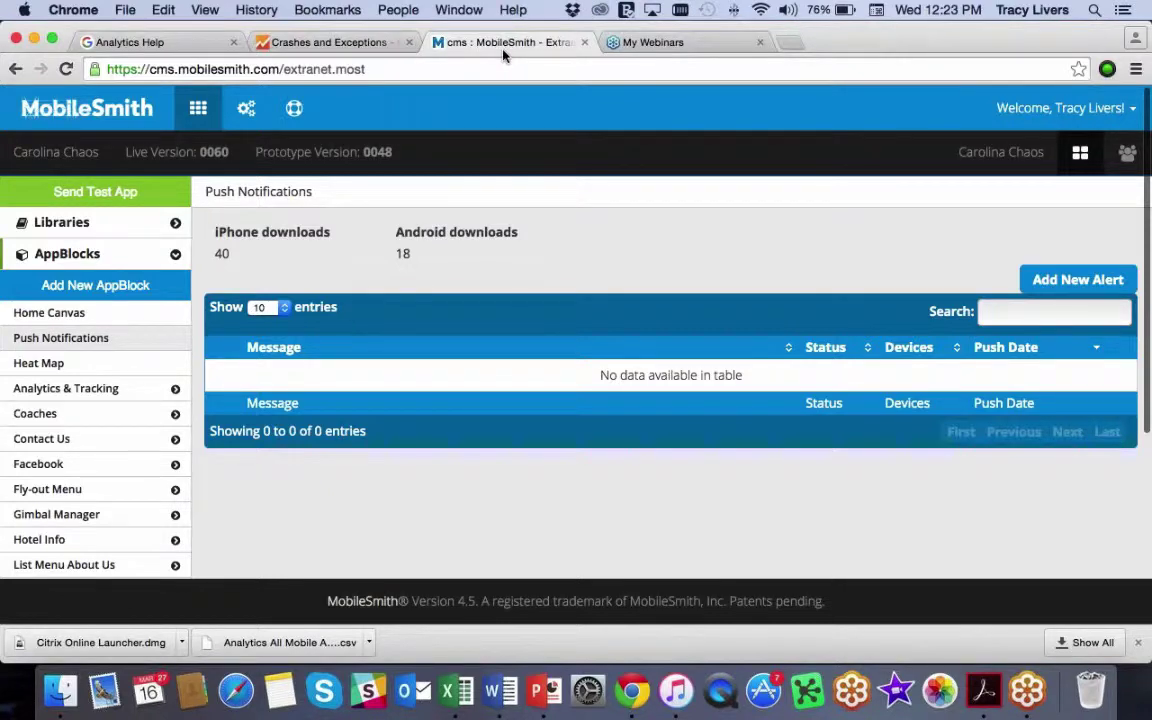
Step: Return to Google Analytics, open the Audience section's Overview report and review its user, session and screen view metrics
left_click(350, 40)
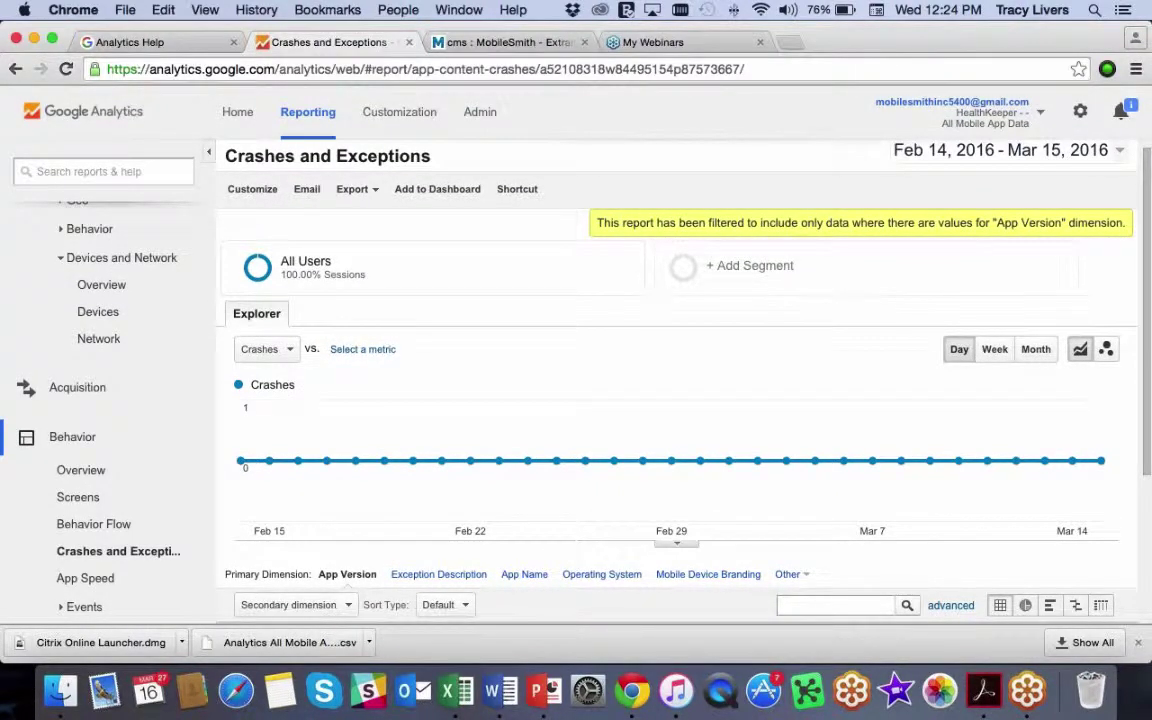
scroll(121, 252, "up", 4)
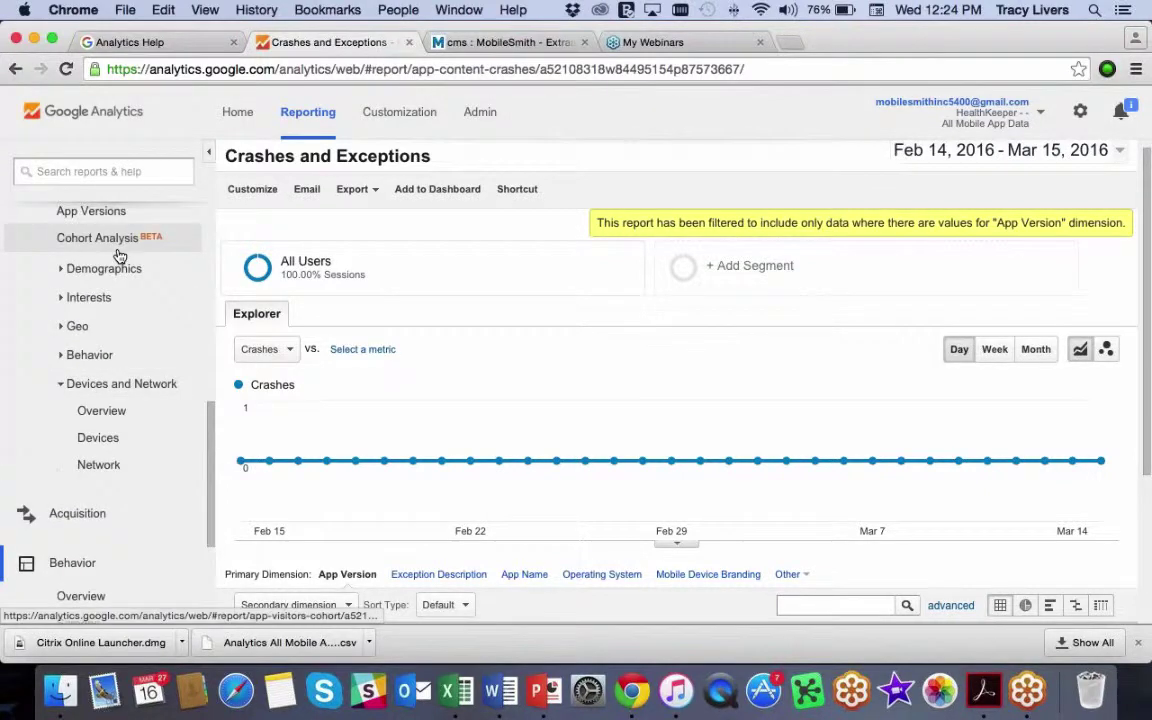
scroll(119, 255, "up", 6)
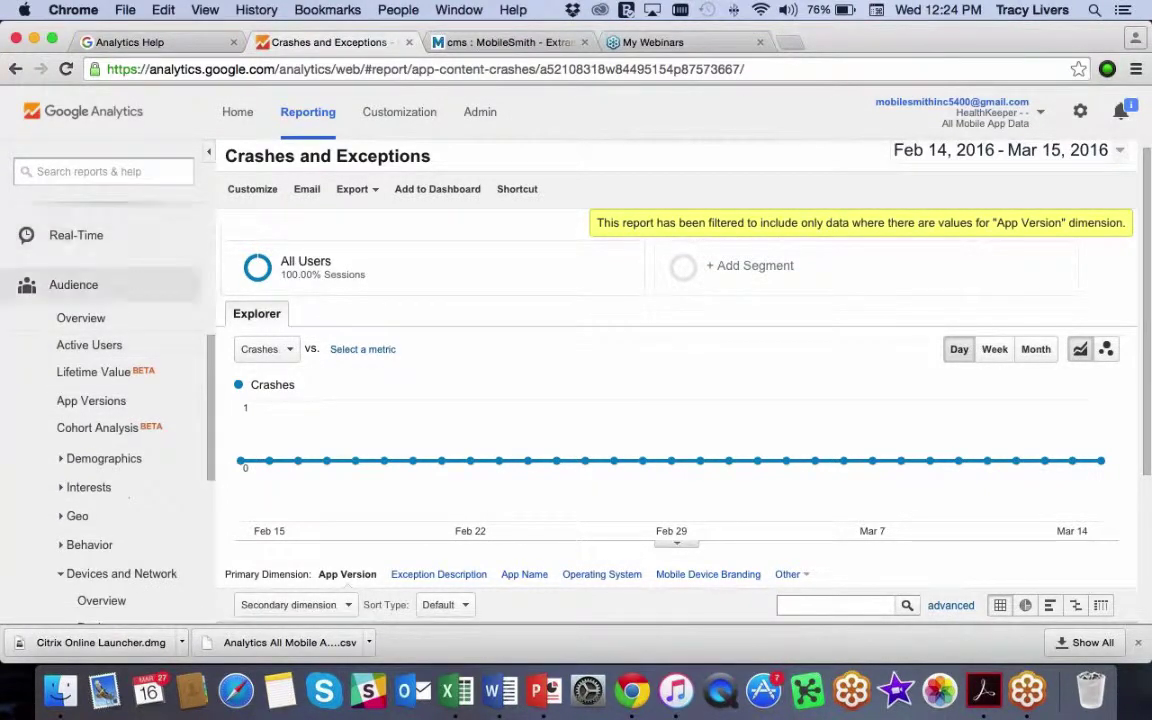
left_click(121, 316)
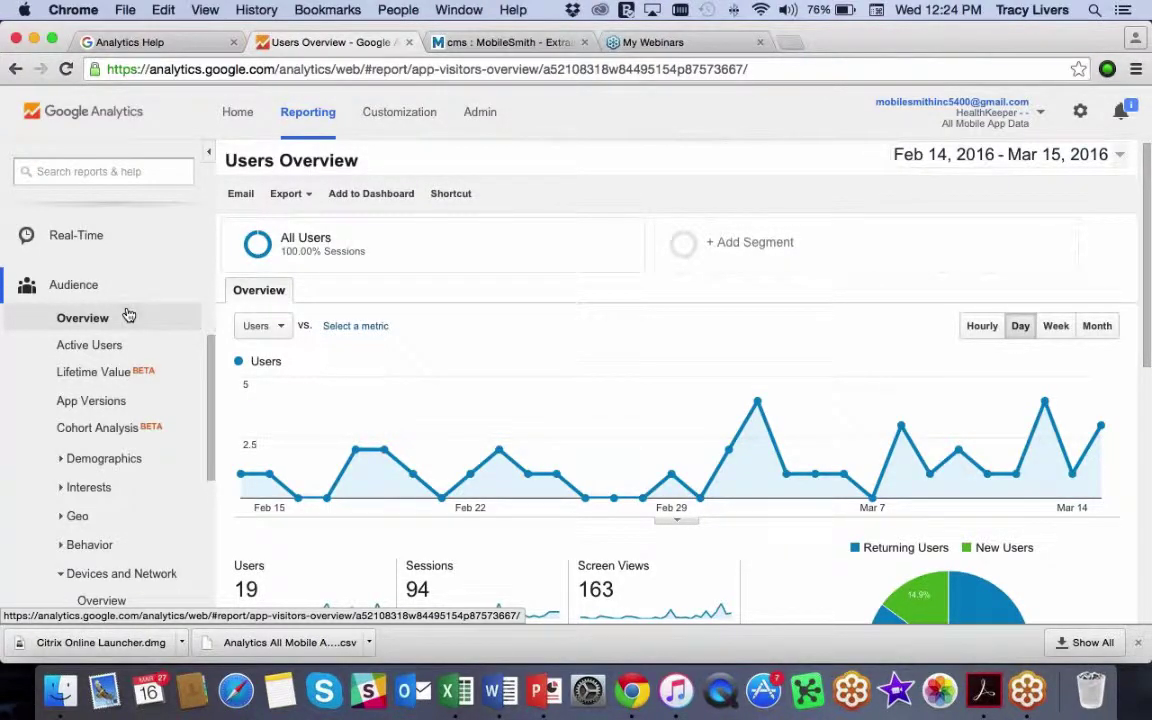
scroll(466, 333, "down", 5)
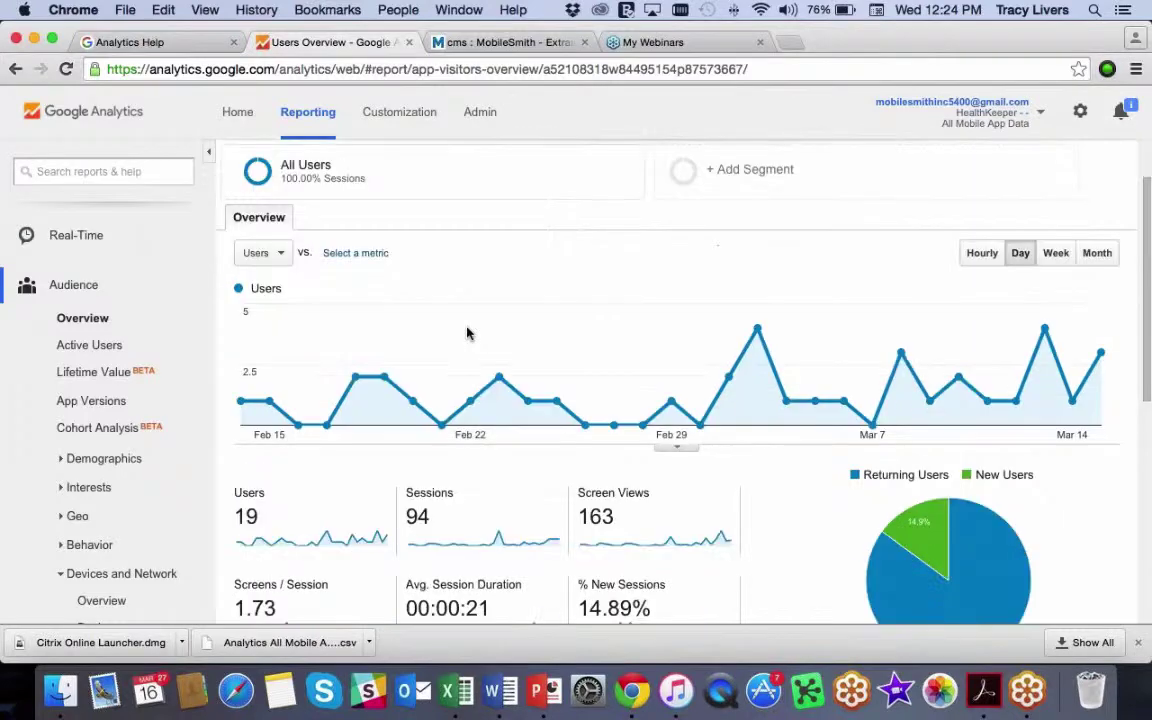
scroll(466, 333, "up", 2)
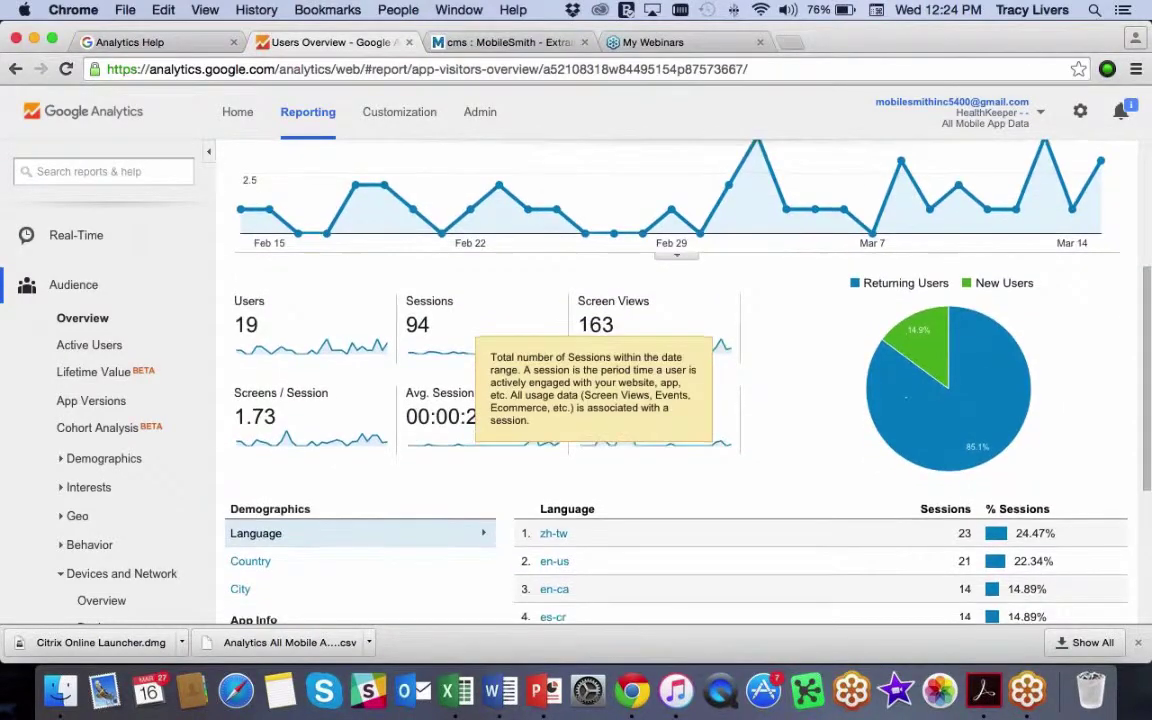